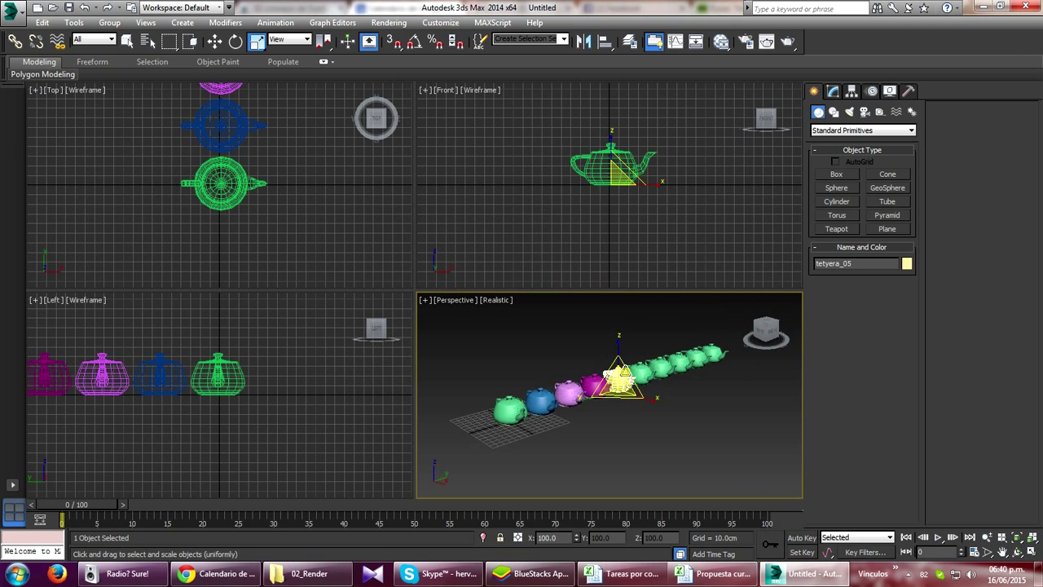
Orbit, zoom and pan the Perspective view to frame the whole teapot row from slightly above
{"action": "middle_click_drag", "start_coordinate": [619, 380], "coordinate": [627, 420], "text": "alt"}
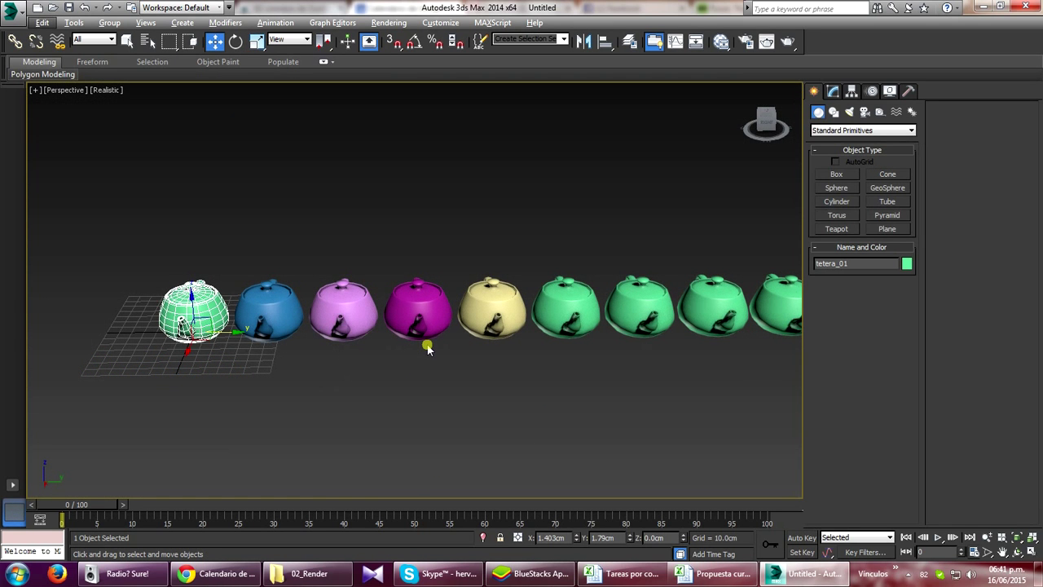
{"action": "scroll", "coordinate": [426, 320], "scroll_direction": "up", "scroll_amount": 1}
{"action": "scroll", "coordinate": [426, 318], "scroll_direction": "up", "scroll_amount": 5}
{"action": "scroll", "coordinate": [426, 319], "scroll_direction": "down", "scroll_amount": 7}
{"action": "scroll", "coordinate": [425, 316], "scroll_direction": "up", "scroll_amount": 6}
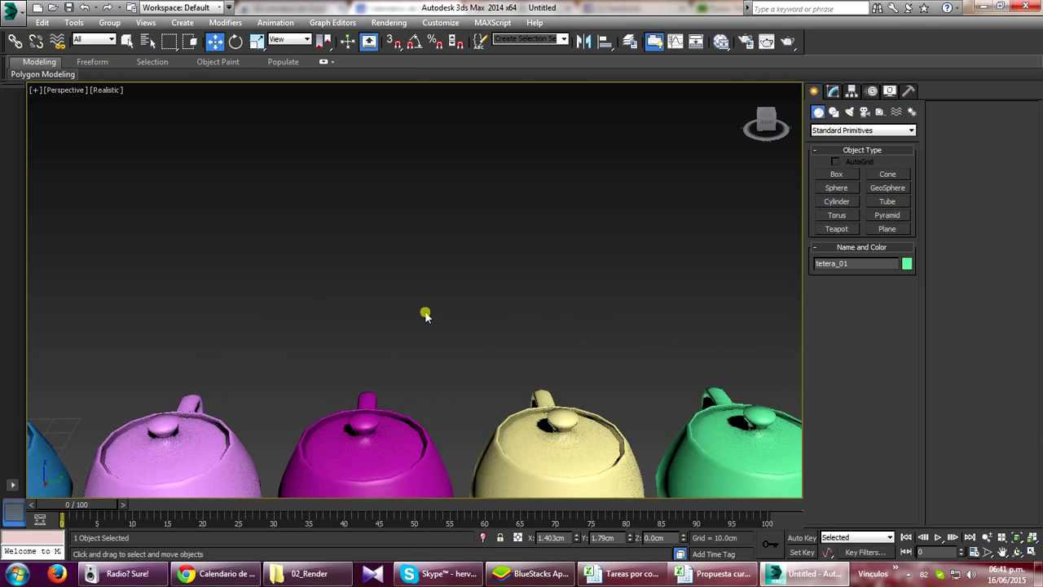
{"action": "scroll", "coordinate": [425, 316], "scroll_direction": "up", "scroll_amount": 1}
{"action": "scroll", "coordinate": [425, 315], "scroll_direction": "down", "scroll_amount": 1}
{"action": "scroll", "coordinate": [423, 314], "scroll_direction": "down", "scroll_amount": 8}
{"action": "scroll", "coordinate": [424, 314], "scroll_direction": "up", "scroll_amount": 3}
{"action": "middle_click_drag", "start_coordinate": [424, 315], "coordinate": [455, 190]}
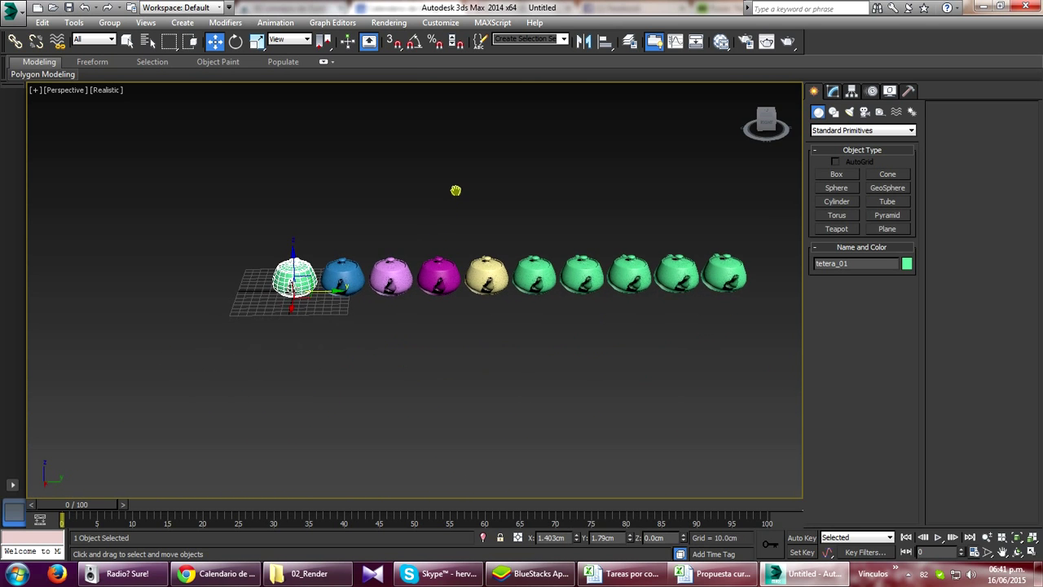
{"action": "mouse_move", "coordinate": [442, 255]}
{"action": "middle_mouse_down"}
{"action": "mouse_move", "coordinate": [358, 260]}
{"action": "mouse_move", "coordinate": [489, 255]}
{"action": "mouse_move", "coordinate": [426, 344]}
{"action": "mouse_move", "coordinate": [256, 275]}
{"action": "mouse_move", "coordinate": [459, 326]}
{"action": "middle_mouse_up"}
{"action": "mouse_move", "coordinate": [432, 281]}
{"action": "middle_mouse_down"}
{"action": "mouse_move", "coordinate": [519, 310]}
{"action": "mouse_move", "coordinate": [489, 296]}
{"action": "mouse_move", "coordinate": [522, 226]}
{"action": "mouse_move", "coordinate": [402, 288]}
{"action": "mouse_move", "coordinate": [415, 207]}
{"action": "mouse_move", "coordinate": [551, 223]}
{"action": "mouse_move", "coordinate": [449, 315]}
{"action": "middle_mouse_up"}
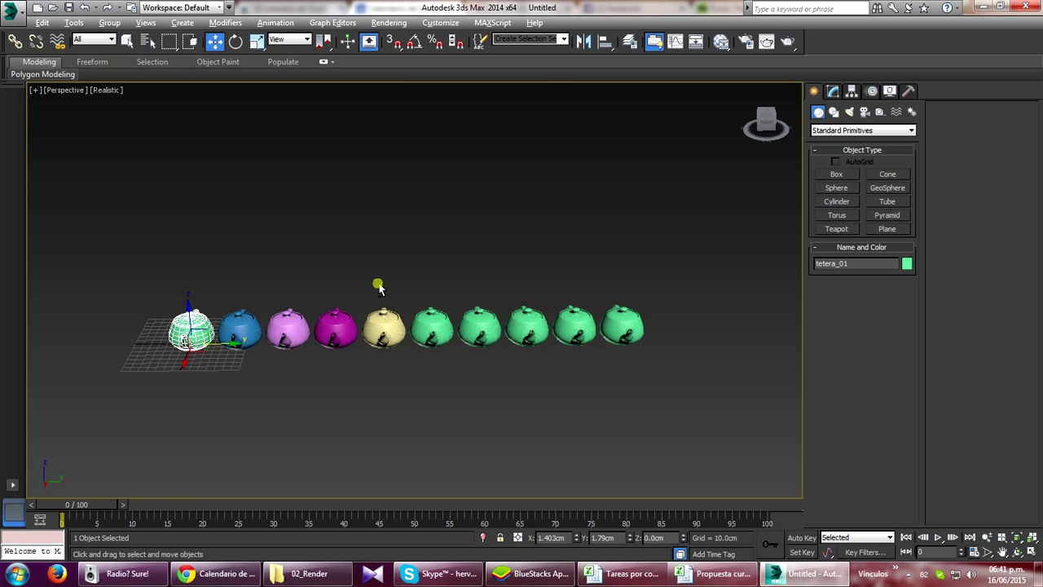
{"action": "mouse_move", "coordinate": [378, 285]}
{"action": "middle_mouse_down", "text": "alt"}
{"action": "mouse_move", "coordinate": [148, 423]}
{"action": "mouse_move", "coordinate": [171, 235]}
{"action": "mouse_move", "coordinate": [350, 236]}
{"action": "mouse_move", "coordinate": [408, 384]}
{"action": "mouse_move", "coordinate": [361, 361]}
{"action": "mouse_move", "coordinate": [391, 336]}
{"action": "mouse_move", "coordinate": [465, 380]}
{"action": "mouse_move", "coordinate": [430, 351]}
{"action": "mouse_move", "coordinate": [398, 356]}
{"action": "mouse_move", "coordinate": [410, 364]}
{"action": "middle_mouse_up", "text": "alt"}
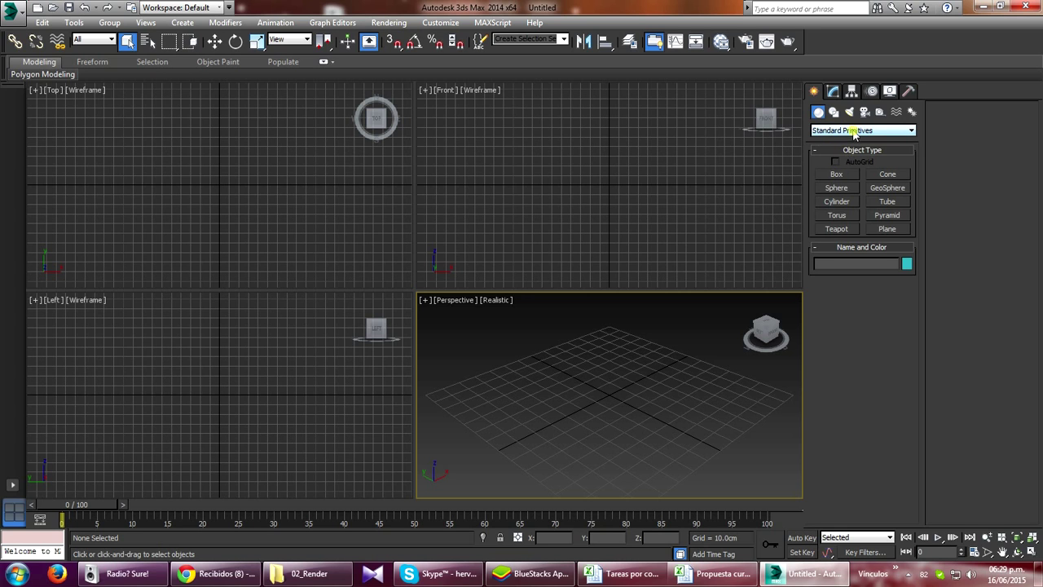
{"action": "left_click", "coordinate": [837, 174]}
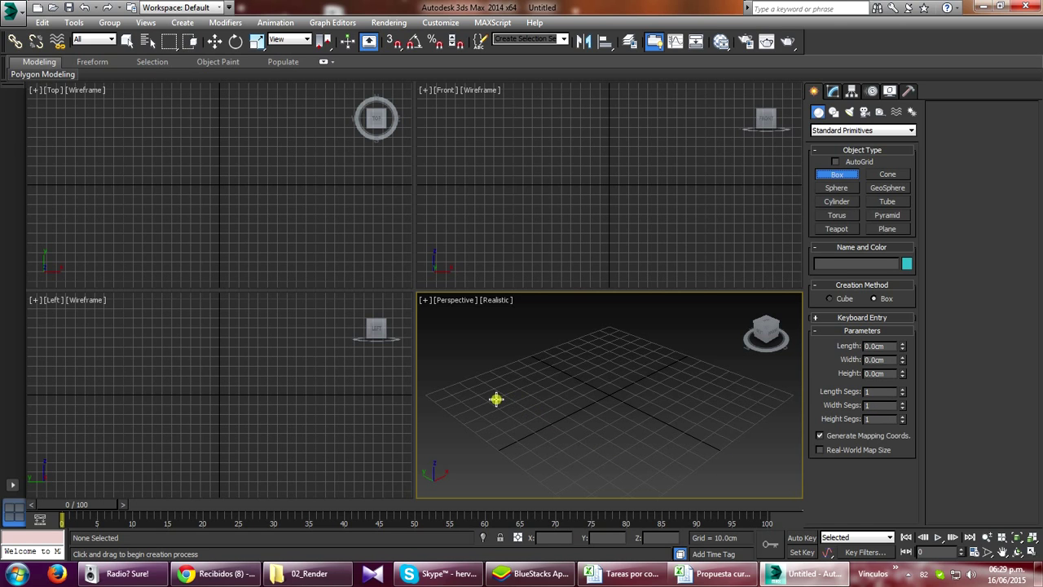
{"action": "mouse_move", "coordinate": [494, 400]}
{"action": "left_mouse_down"}
{"action": "mouse_move", "coordinate": [590, 377]}
{"action": "mouse_move", "coordinate": [677, 384]}
{"action": "mouse_move", "coordinate": [516, 398]}
{"action": "mouse_move", "coordinate": [614, 361]}
{"action": "mouse_move", "coordinate": [700, 391]}
{"action": "left_mouse_up"}
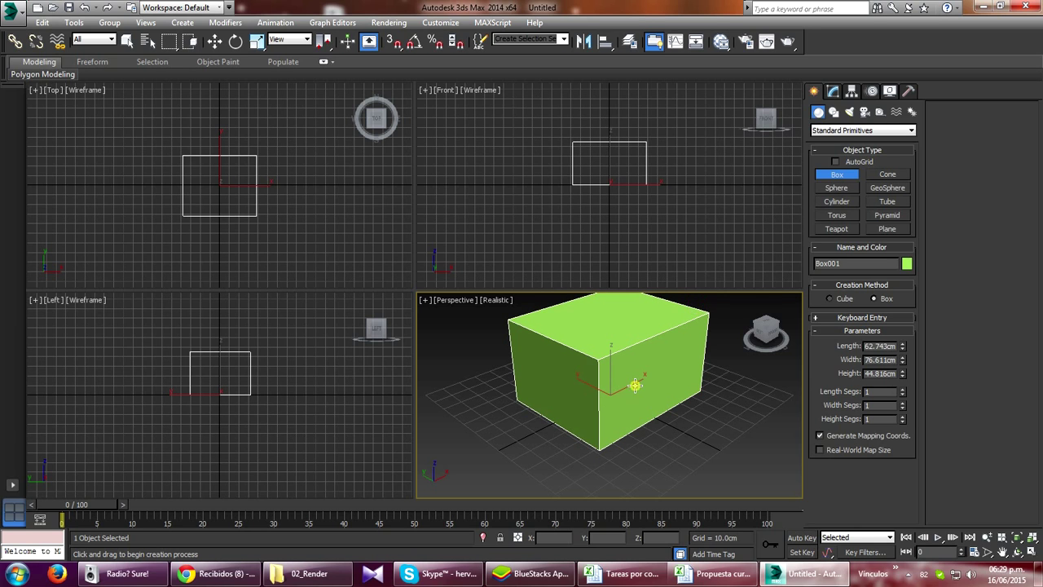
{"action": "key", "text": "ctrl+z"}
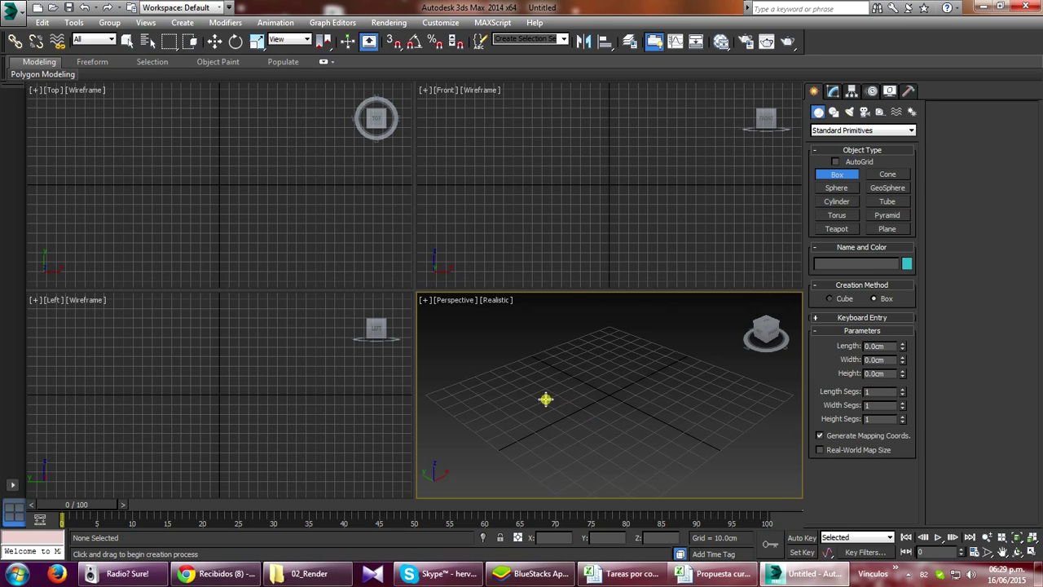
{"action": "left_click", "coordinate": [544, 400]}
{"action": "left_click_drag", "start_coordinate": [544, 400], "coordinate": [714, 395]}
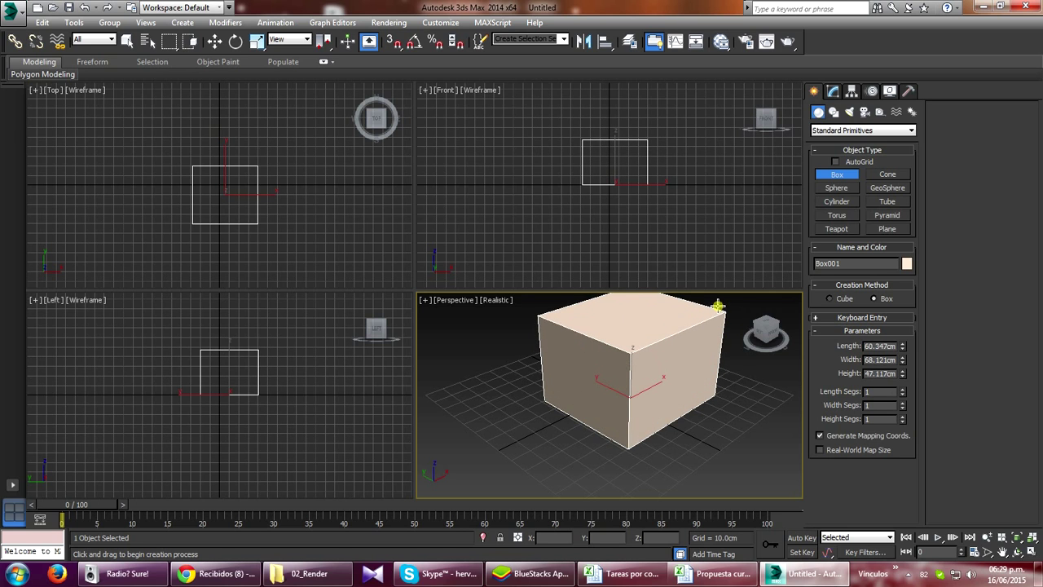
{"action": "right_click", "coordinate": [620, 451]}
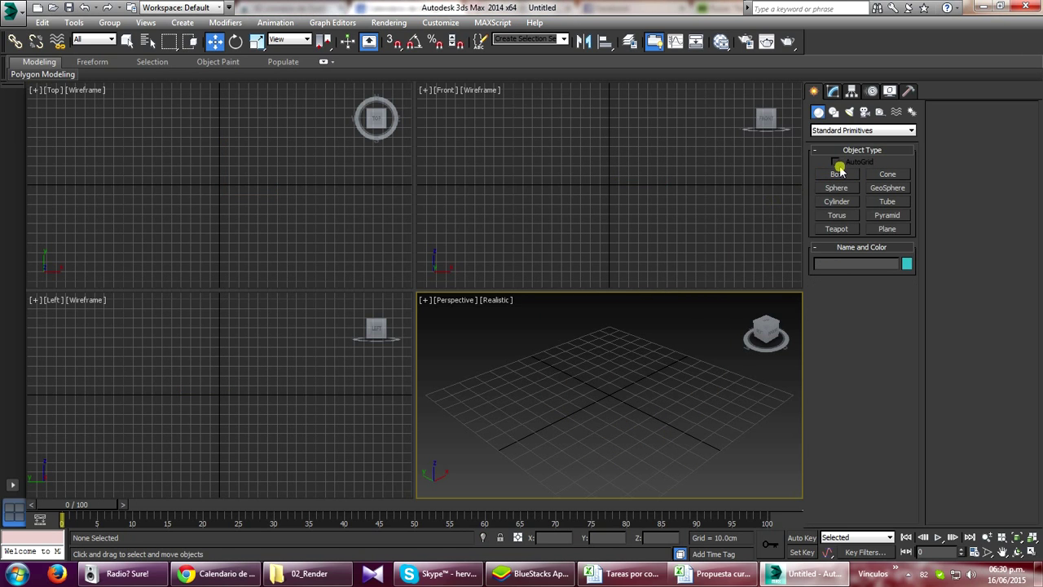
{"action": "left_click", "coordinate": [839, 188]}
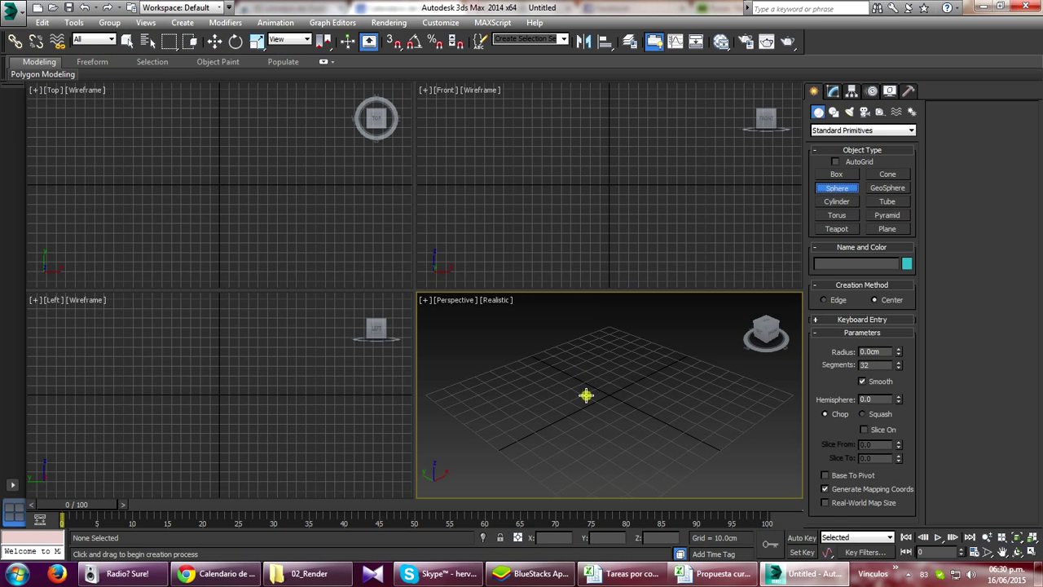
{"action": "left_click_drag", "start_coordinate": [608, 395], "coordinate": [620, 374]}
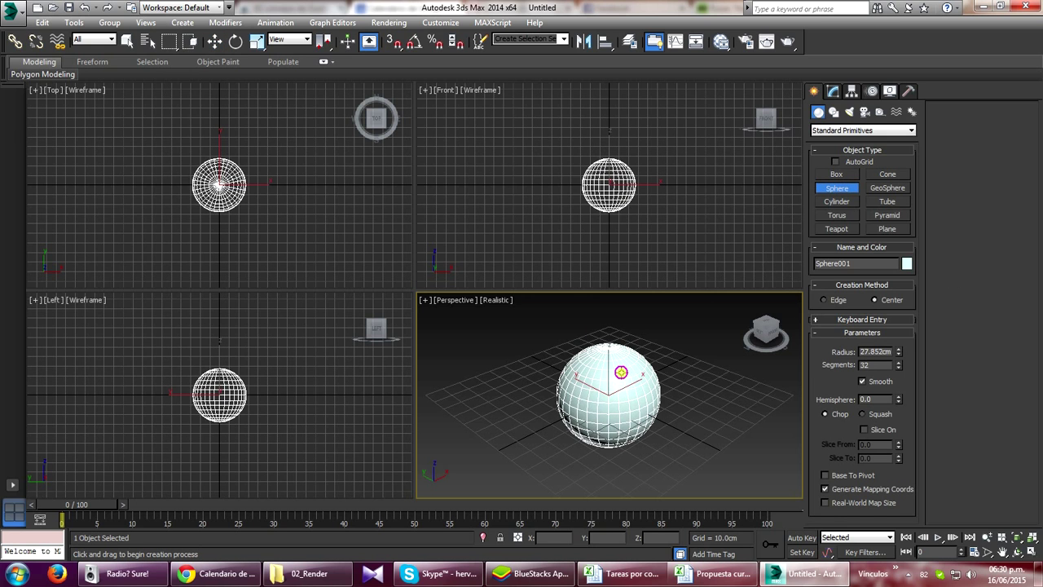
{"action": "right_click", "coordinate": [701, 269]}
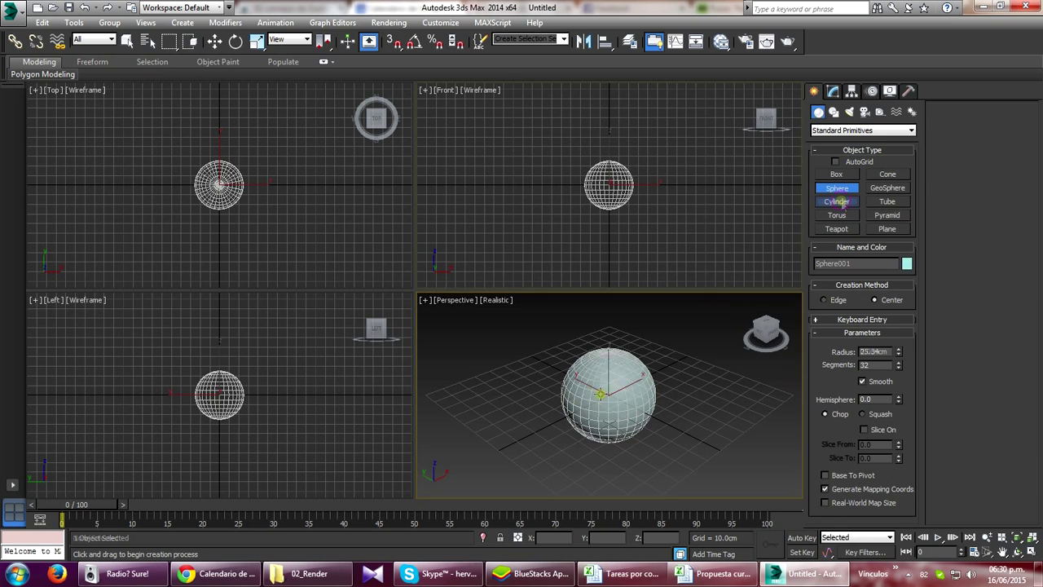
{"action": "left_click", "coordinate": [842, 202]}
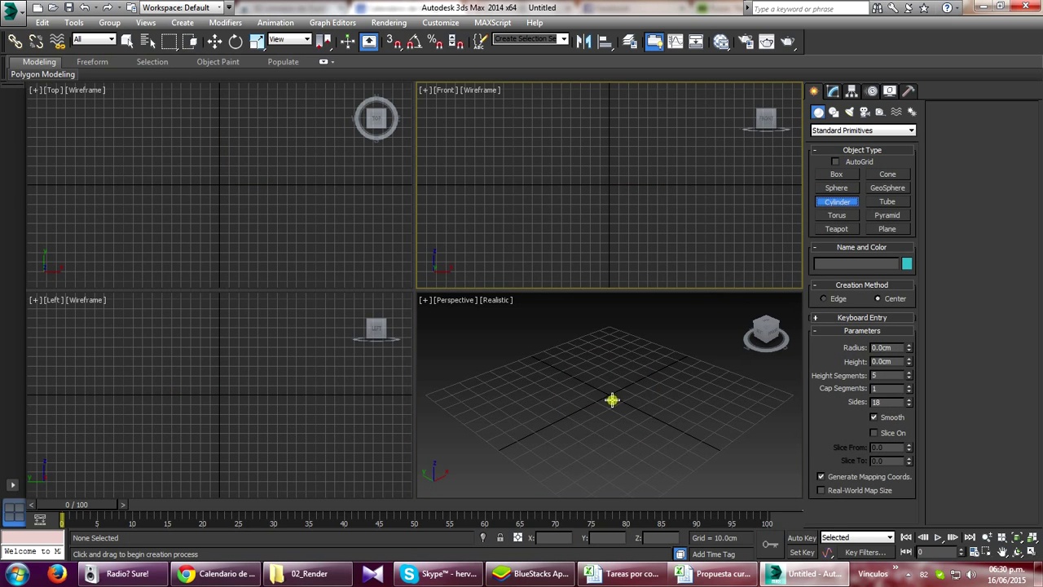
{"action": "left_click_drag", "start_coordinate": [607, 393], "coordinate": [662, 365]}
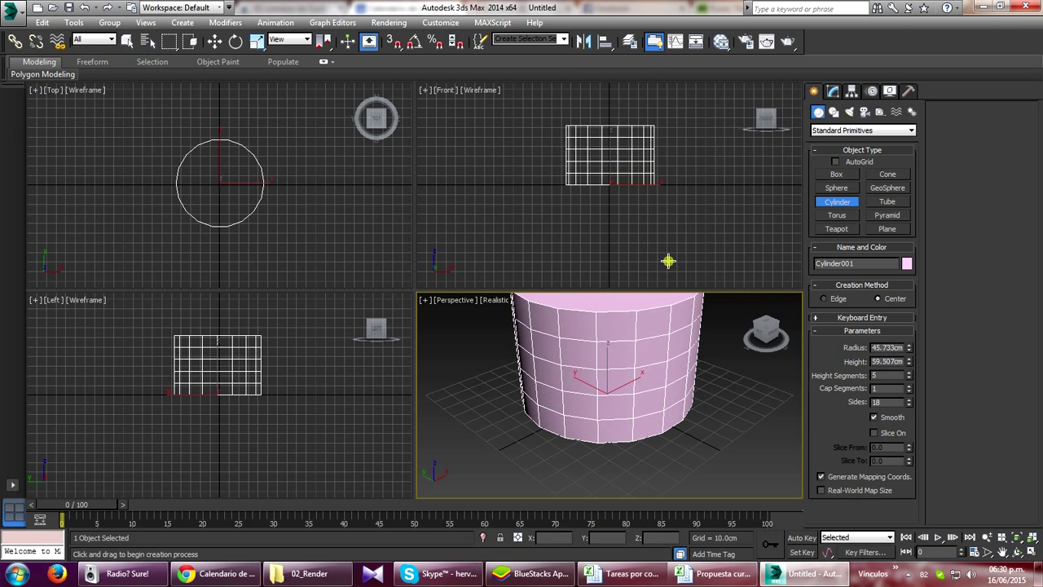
{"action": "left_click", "coordinate": [685, 184]}
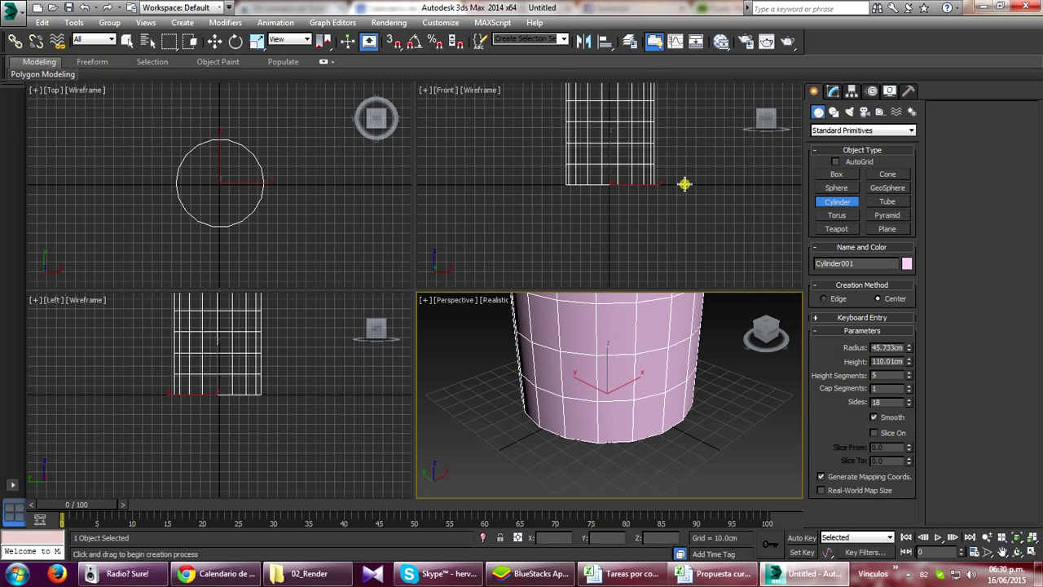
{"action": "right_click", "coordinate": [518, 411]}
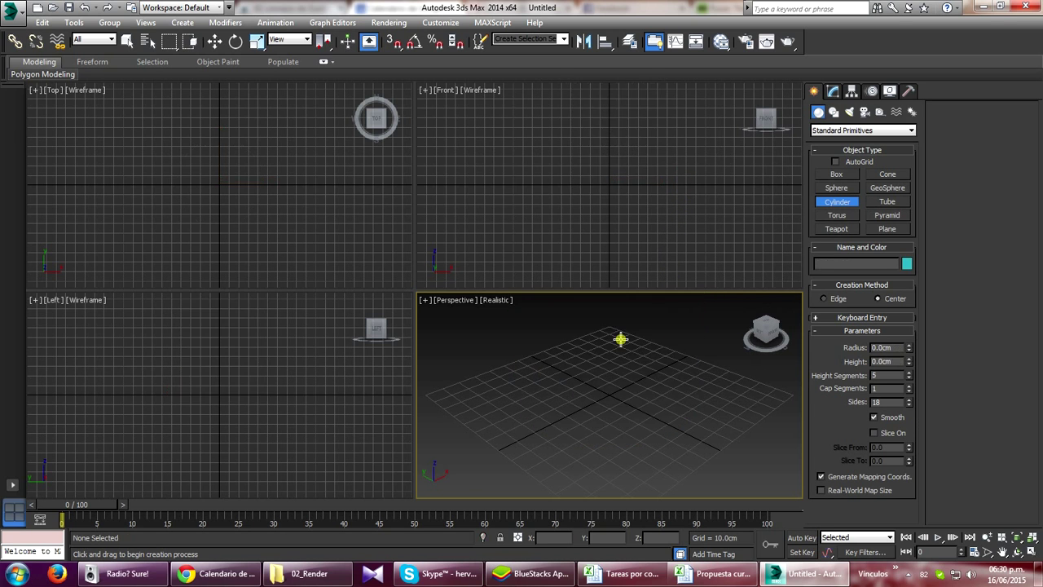
{"action": "left_click", "coordinate": [836, 215]}
{"action": "mouse_move", "coordinate": [607, 395]}
{"action": "left_mouse_down"}
{"action": "mouse_move", "coordinate": [676, 348]}
{"action": "mouse_move", "coordinate": [647, 364]}
{"action": "left_mouse_up"}
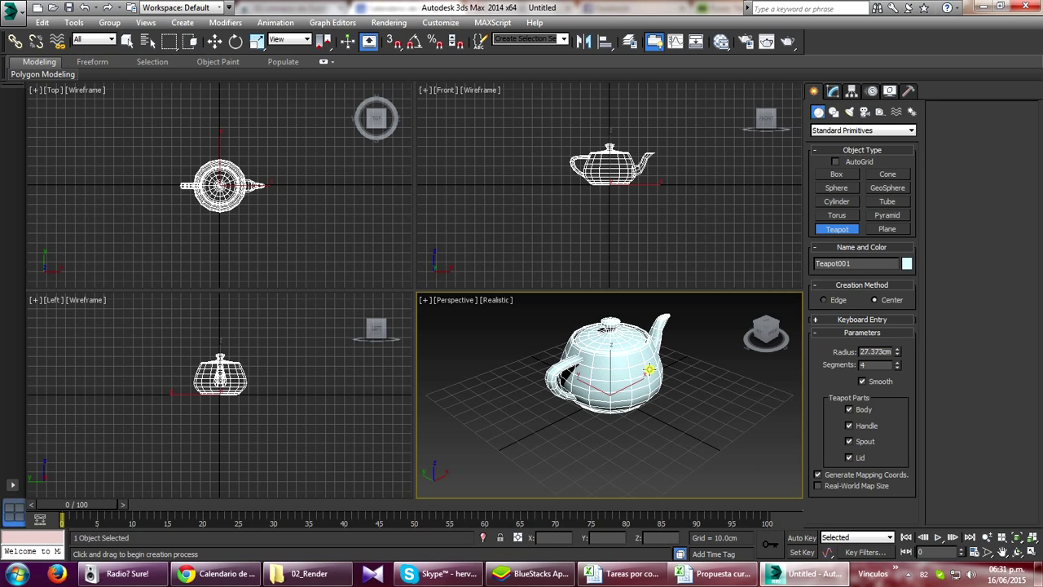
{"action": "left_click", "coordinate": [888, 174]}
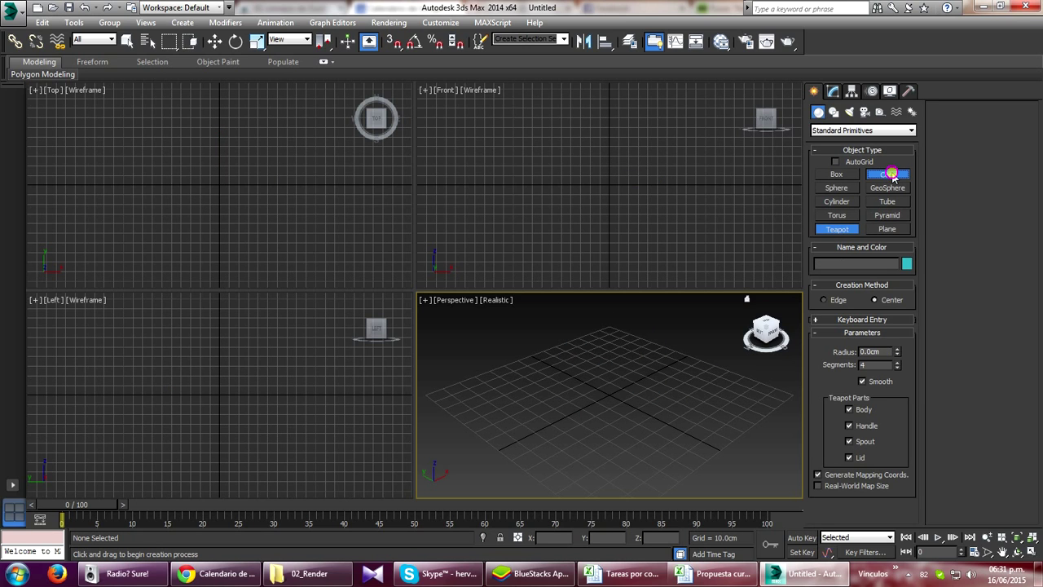
{"action": "left_click_drag", "start_coordinate": [610, 401], "coordinate": [670, 367]}
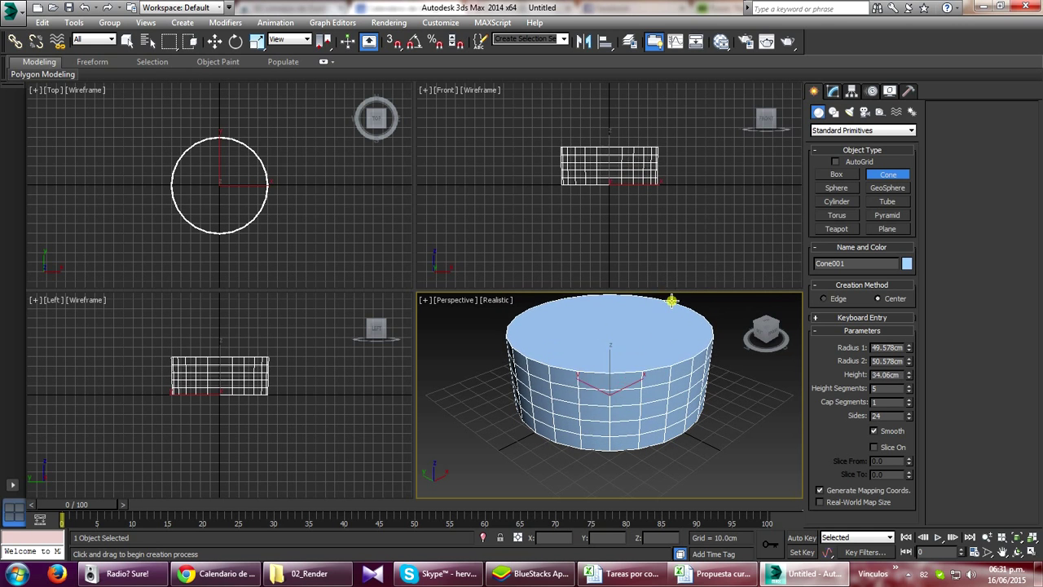
{"action": "left_click", "coordinate": [674, 314]}
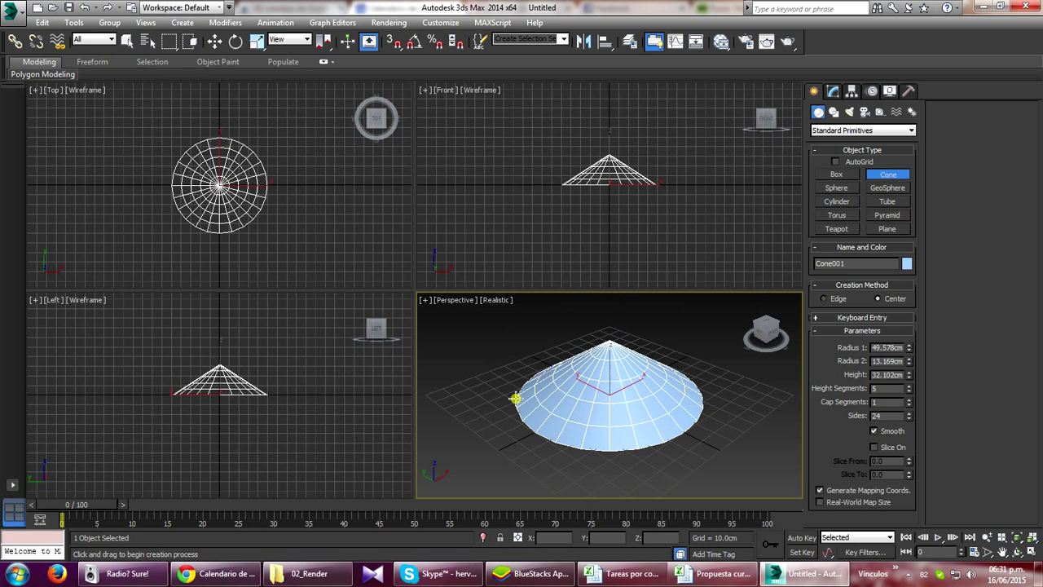
{"action": "right_click", "coordinate": [714, 363]}
{"action": "left_click", "coordinate": [888, 187]}
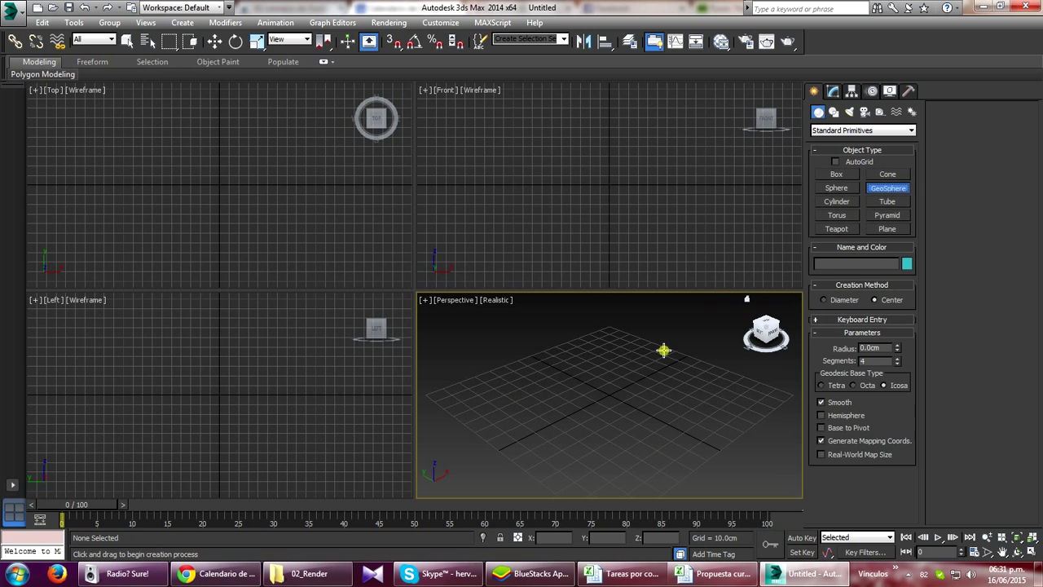
{"action": "left_click_drag", "start_coordinate": [611, 394], "coordinate": [652, 371]}
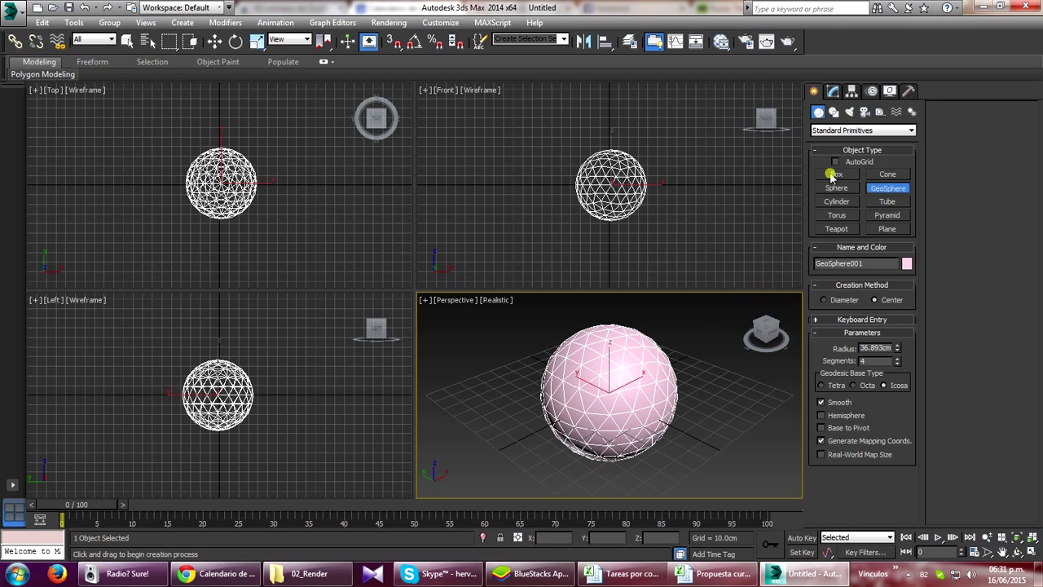
{"action": "key", "text": "Delete"}
{"action": "left_click", "coordinate": [887, 202]}
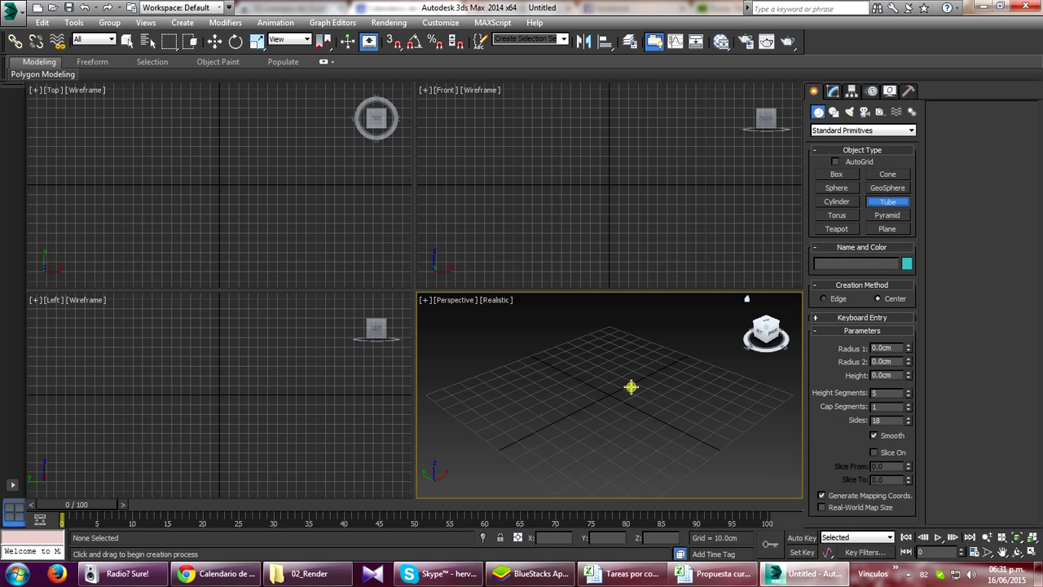
{"action": "left_click_drag", "start_coordinate": [611, 394], "coordinate": [666, 356]}
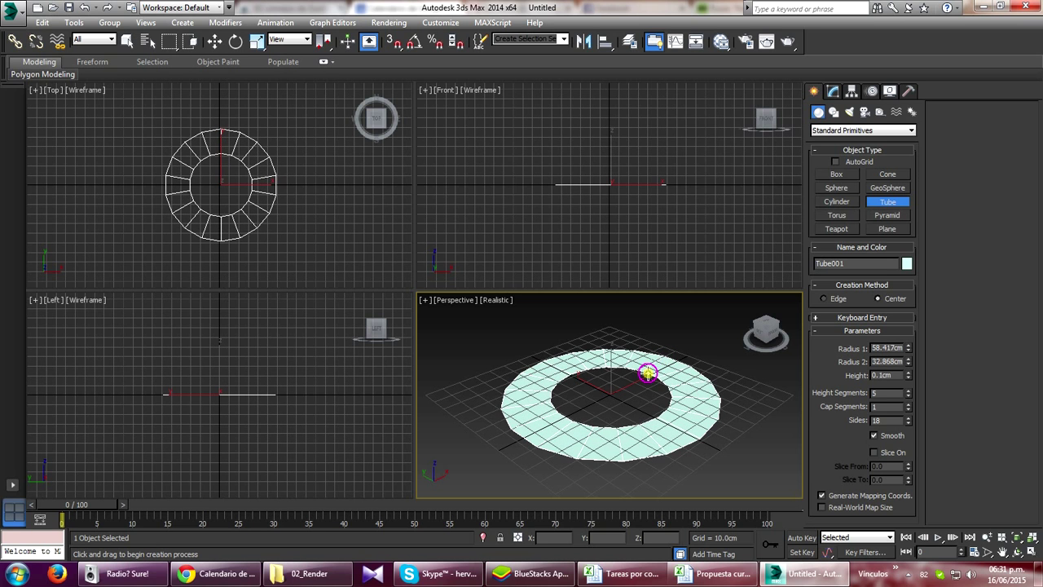
{"action": "left_click", "coordinate": [647, 373]}
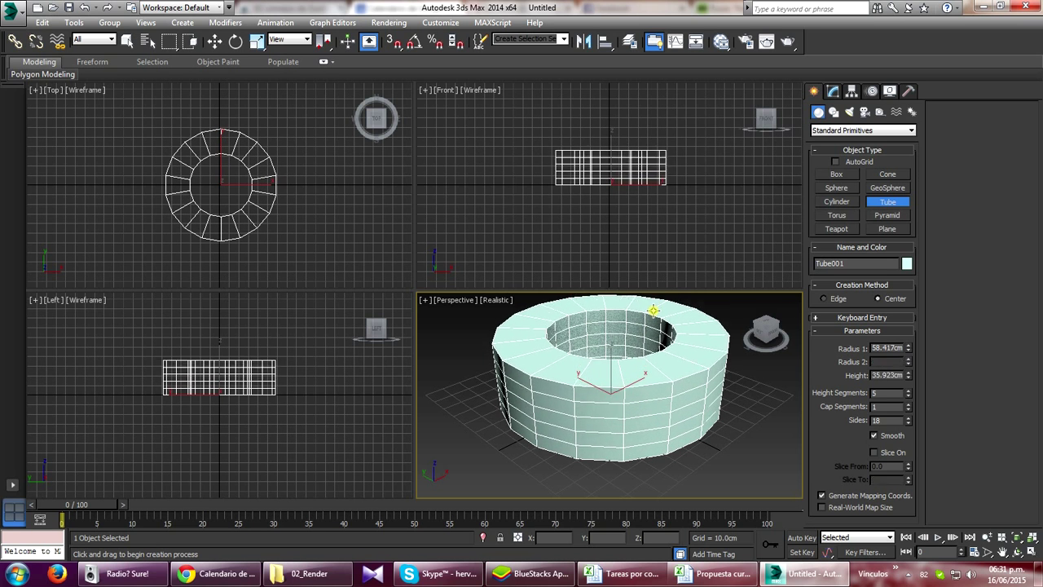
{"action": "left_click", "coordinate": [659, 297]}
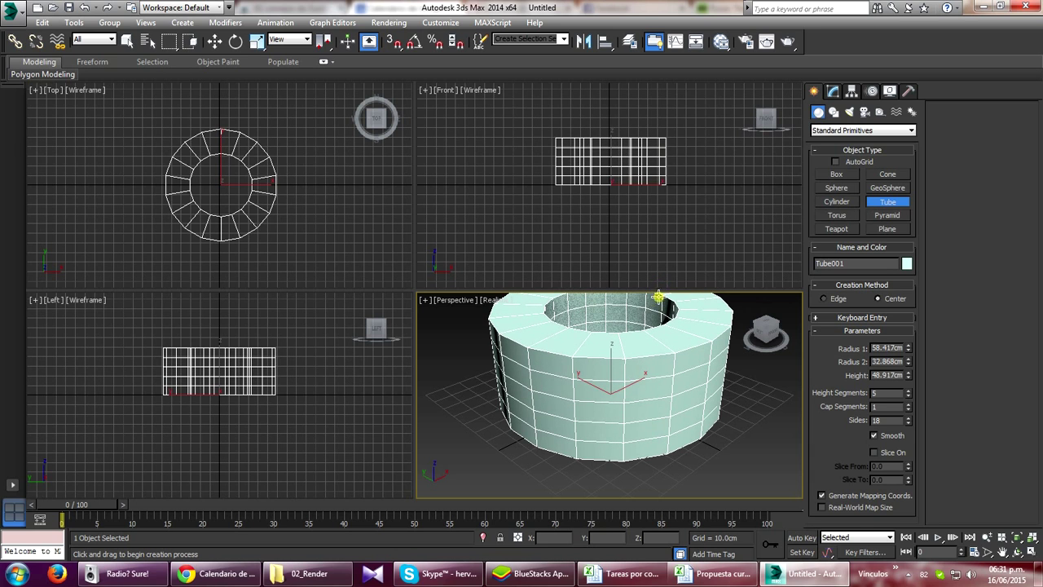
{"action": "right_click", "coordinate": [775, 269]}
Draw a trial pyramid and plane on the grid, undo them, and show the geometry category list
{"action": "left_click", "coordinate": [888, 215]}
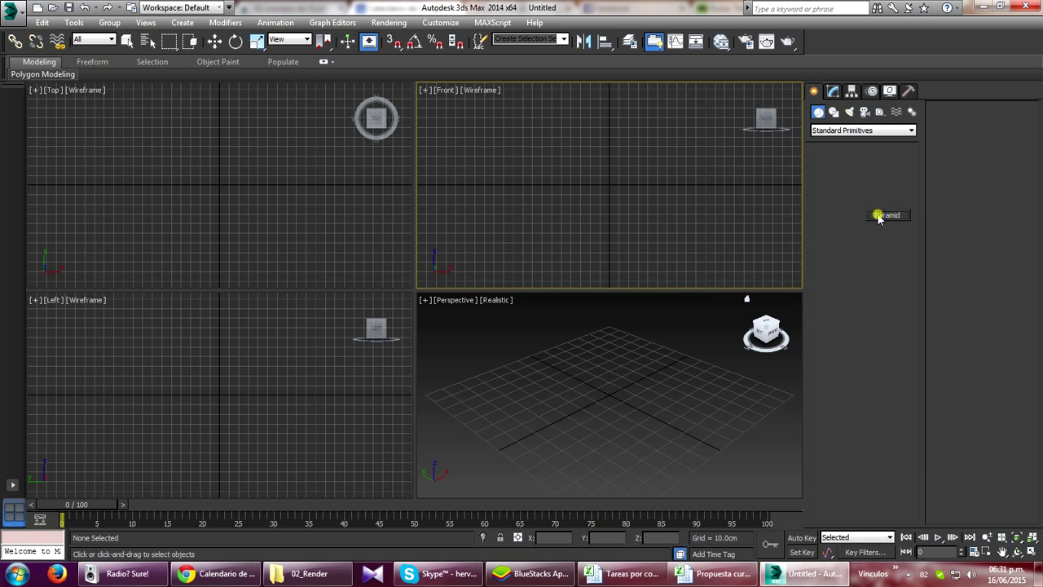
{"action": "left_click_drag", "start_coordinate": [585, 401], "coordinate": [730, 368]}
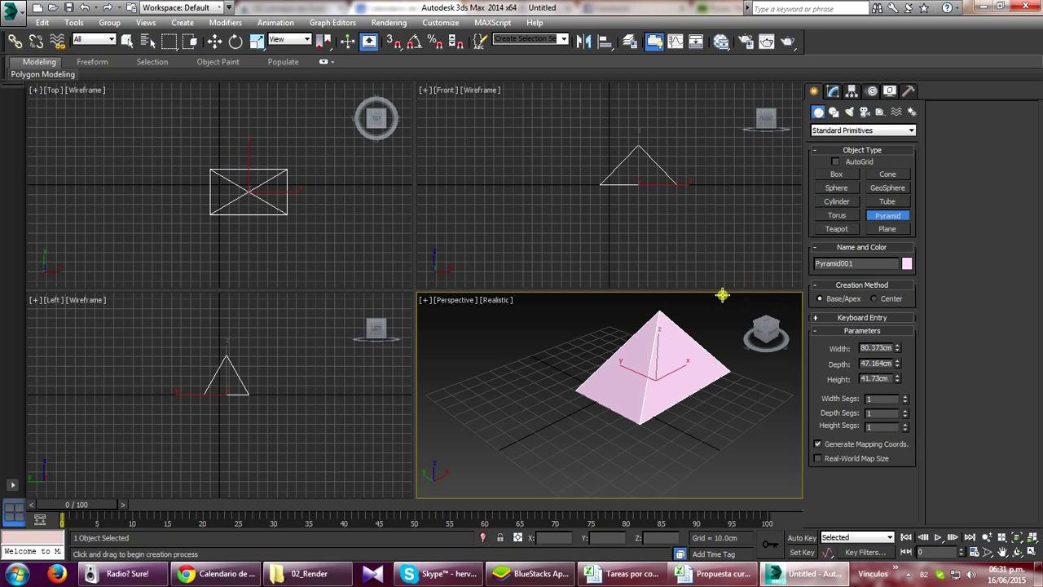
{"action": "left_click", "coordinate": [892, 227]}
{"action": "left_click_drag", "start_coordinate": [515, 396], "coordinate": [751, 376]}
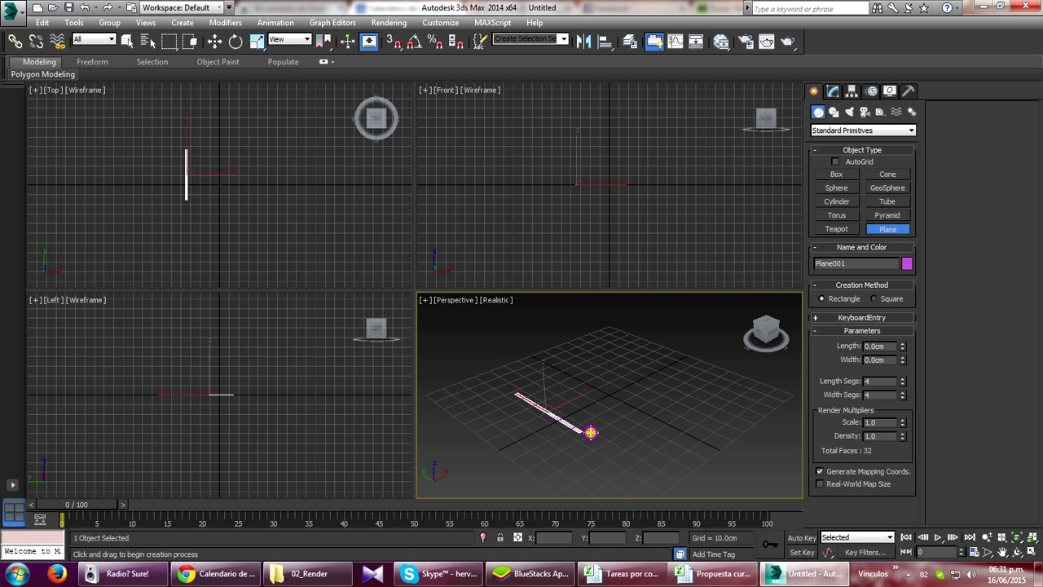
{"action": "key", "text": "ctrl+z"}
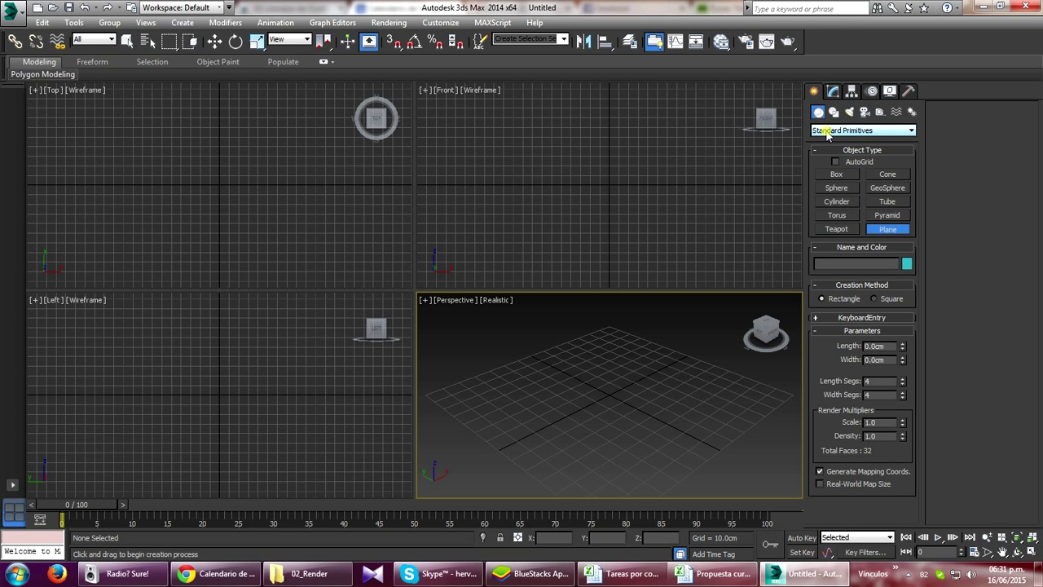
{"action": "left_click", "coordinate": [864, 132]}
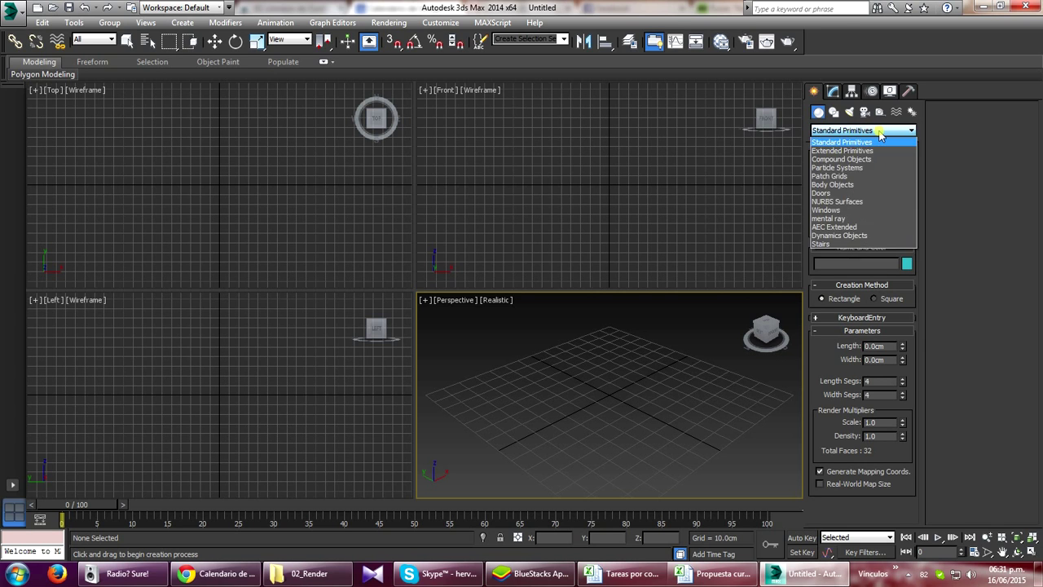
Switch to Extended Primitives, draw a trial Hedra, then delete it
{"action": "left_click", "coordinate": [844, 151]}
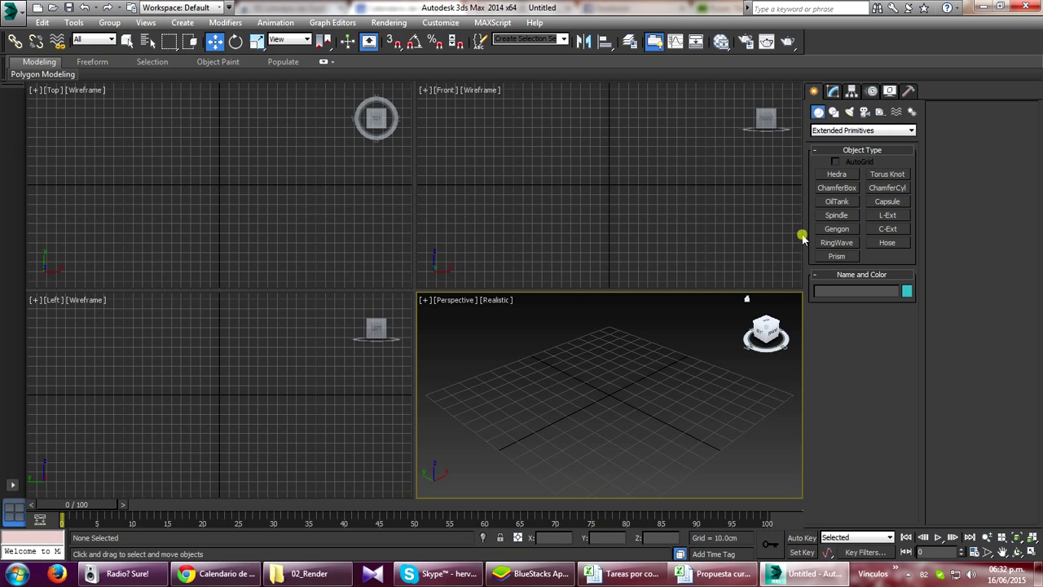
{"action": "left_click", "coordinate": [837, 174]}
{"action": "mouse_move", "coordinate": [519, 393]}
{"action": "left_mouse_down"}
{"action": "mouse_move", "coordinate": [588, 387]}
{"action": "mouse_move", "coordinate": [576, 390]}
{"action": "left_mouse_up"}
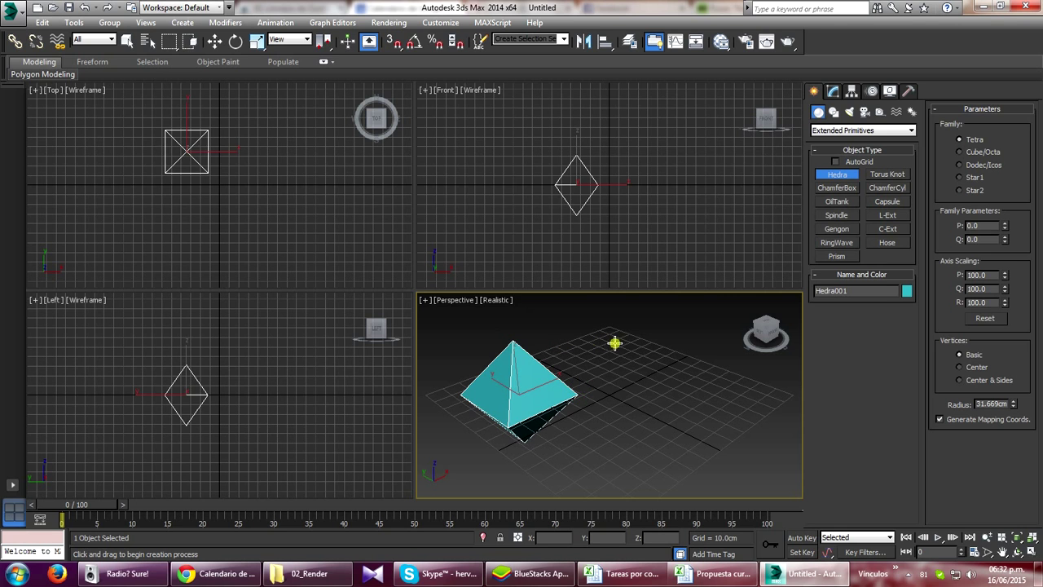
{"action": "key", "text": "Delete"}
Try out a ChamferBox and an OilTank, cancelling the oil tank so none remain
{"action": "left_click", "coordinate": [837, 187]}
{"action": "mouse_move", "coordinate": [523, 390]}
{"action": "left_mouse_down"}
{"action": "mouse_move", "coordinate": [563, 376]}
{"action": "mouse_move", "coordinate": [717, 391]}
{"action": "left_mouse_up"}
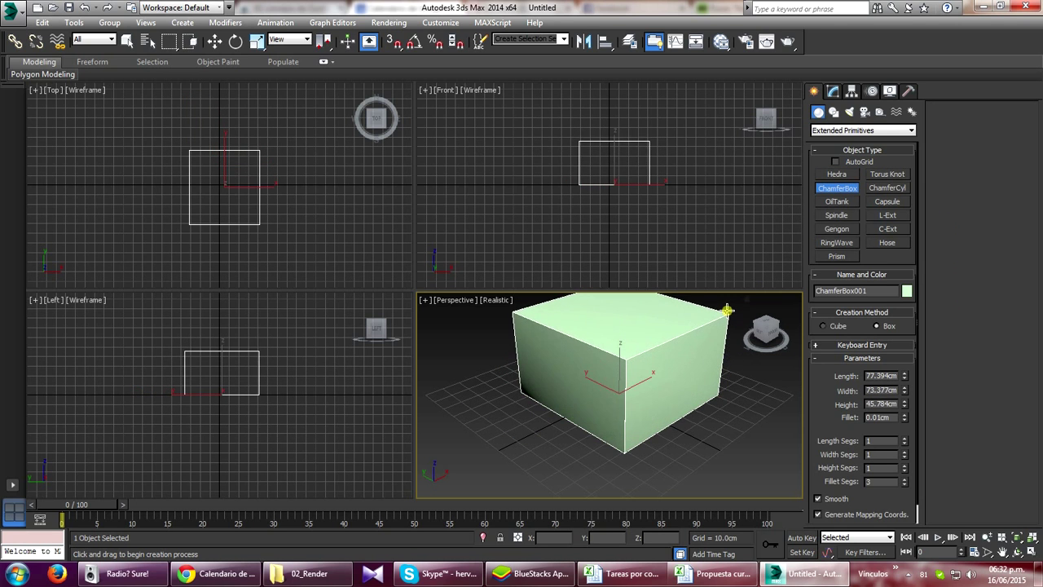
{"action": "left_click", "coordinate": [727, 311]}
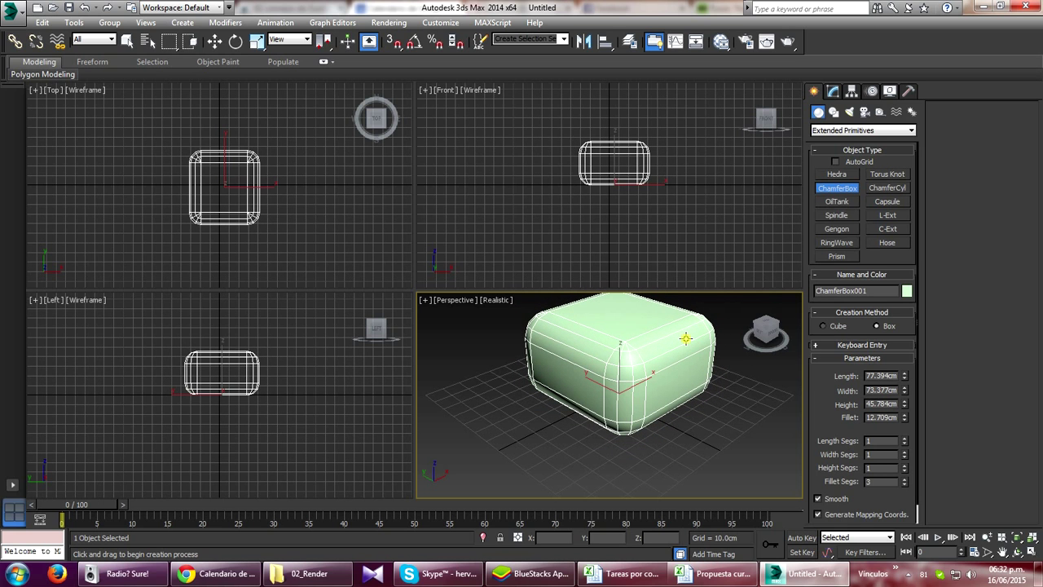
{"action": "left_click", "coordinate": [838, 201]}
{"action": "left_click_drag", "start_coordinate": [593, 394], "coordinate": [640, 380]}
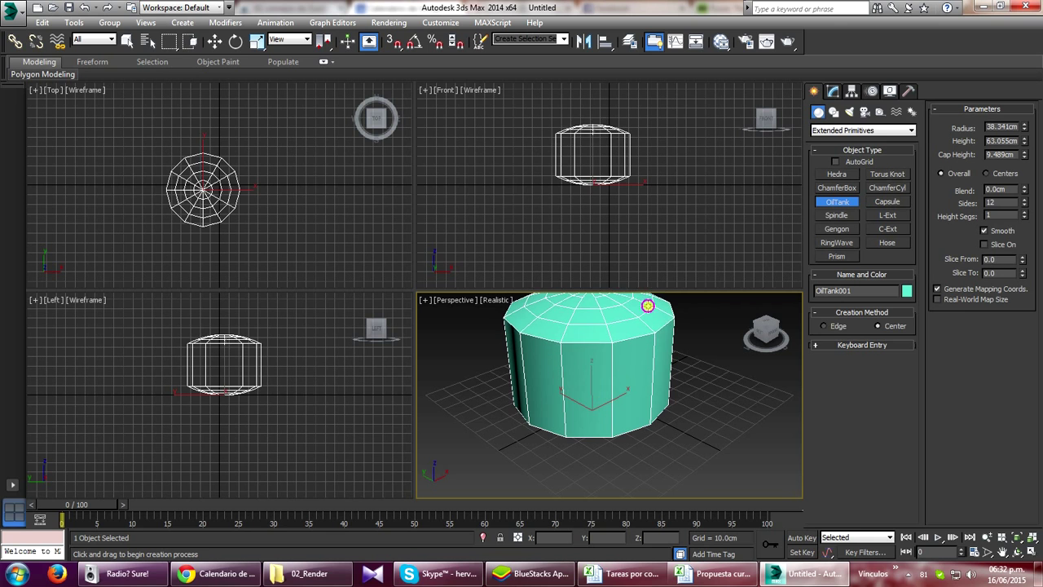
{"action": "left_click", "coordinate": [645, 270]}
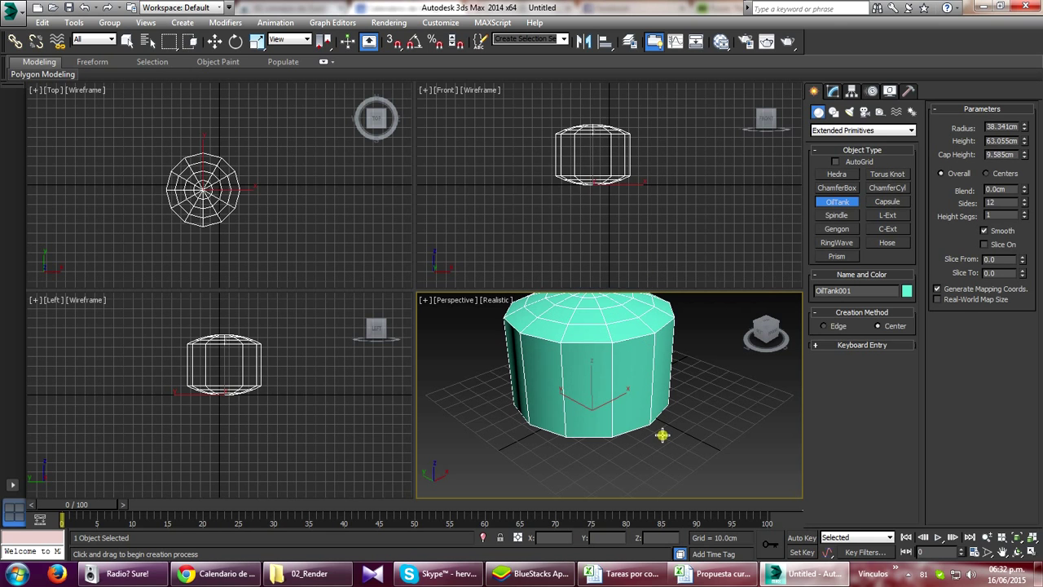
{"action": "right_click", "coordinate": [762, 375]}
{"action": "left_click", "coordinate": [844, 218]}
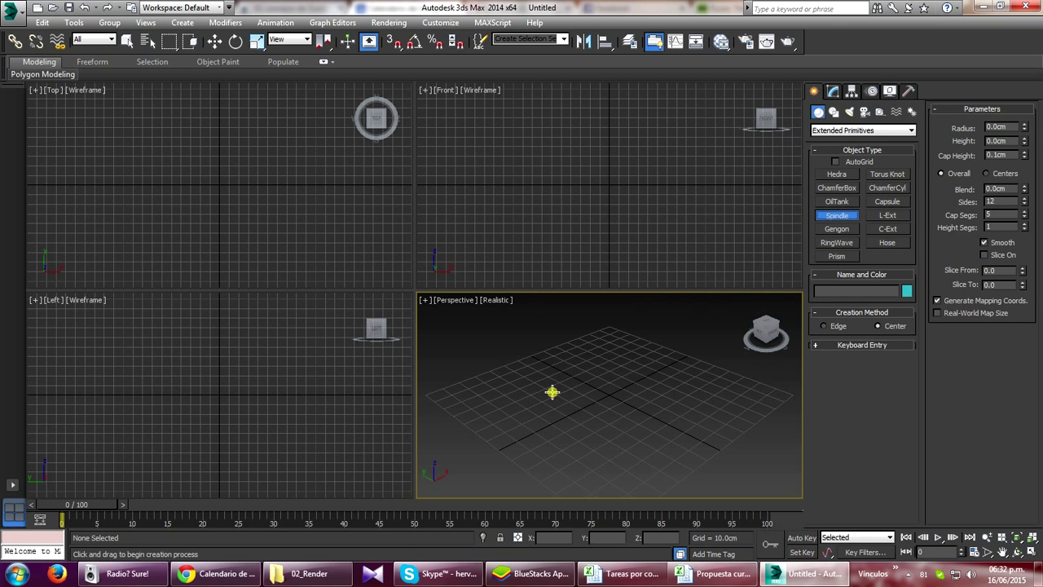
Preview a Spindle and a Gengon, cancelling each before it is finished
{"action": "left_click_drag", "start_coordinate": [552, 391], "coordinate": [628, 373]}
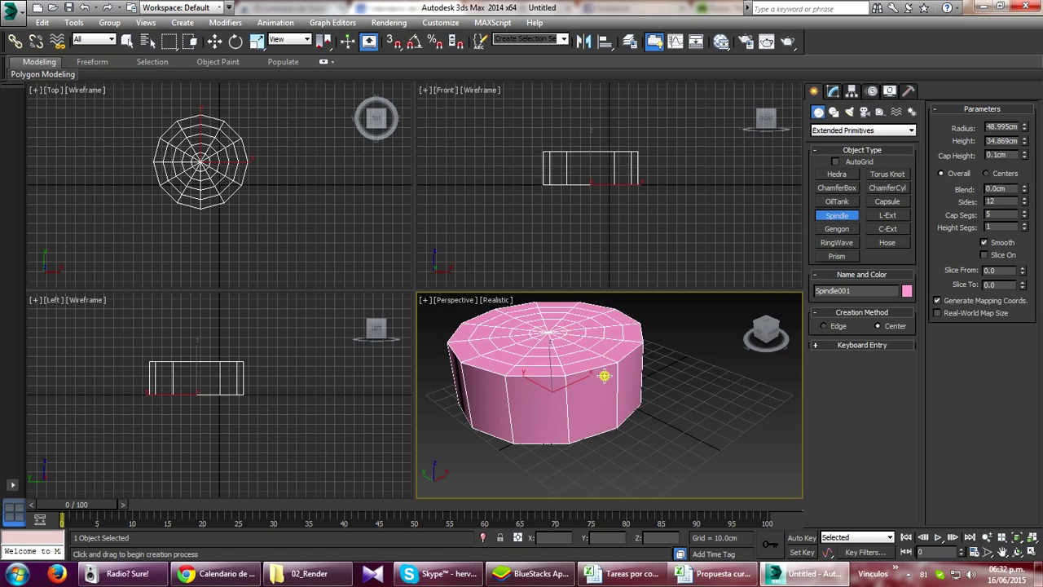
{"action": "left_click", "coordinate": [605, 374]}
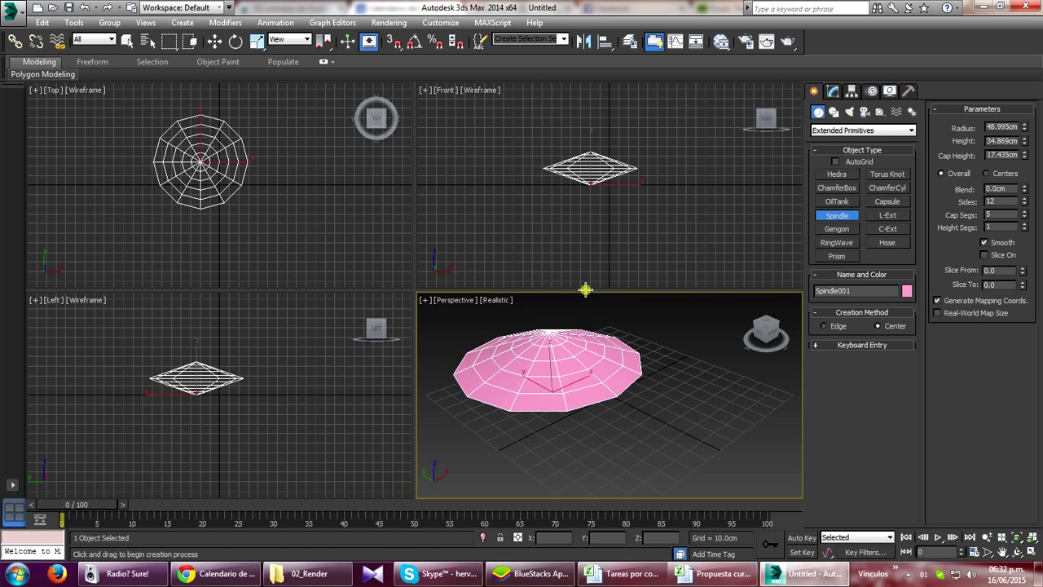
{"action": "right_click", "coordinate": [624, 375]}
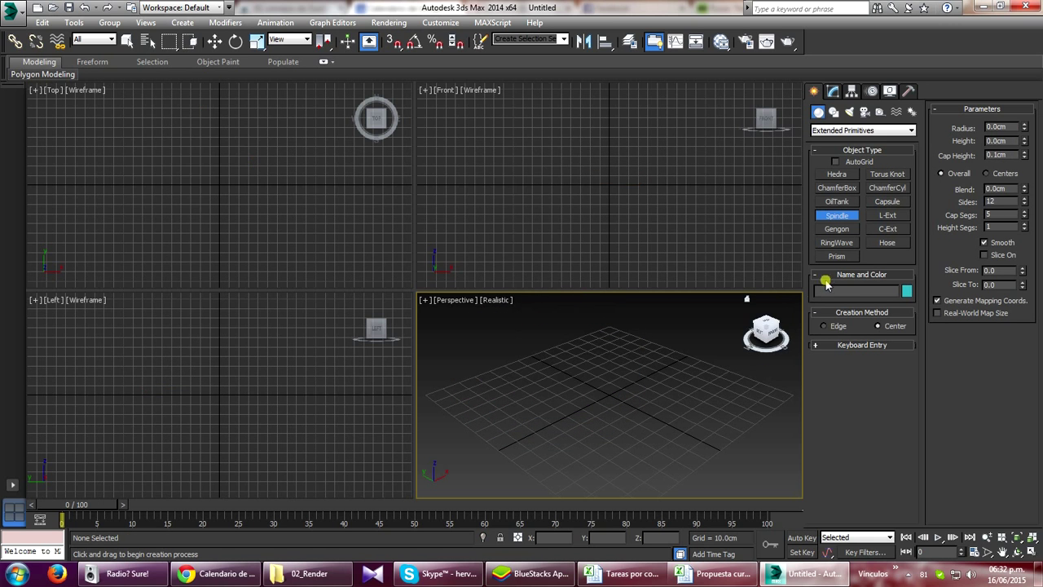
{"action": "left_click", "coordinate": [836, 229]}
{"action": "left_click_drag", "start_coordinate": [584, 379], "coordinate": [612, 388]}
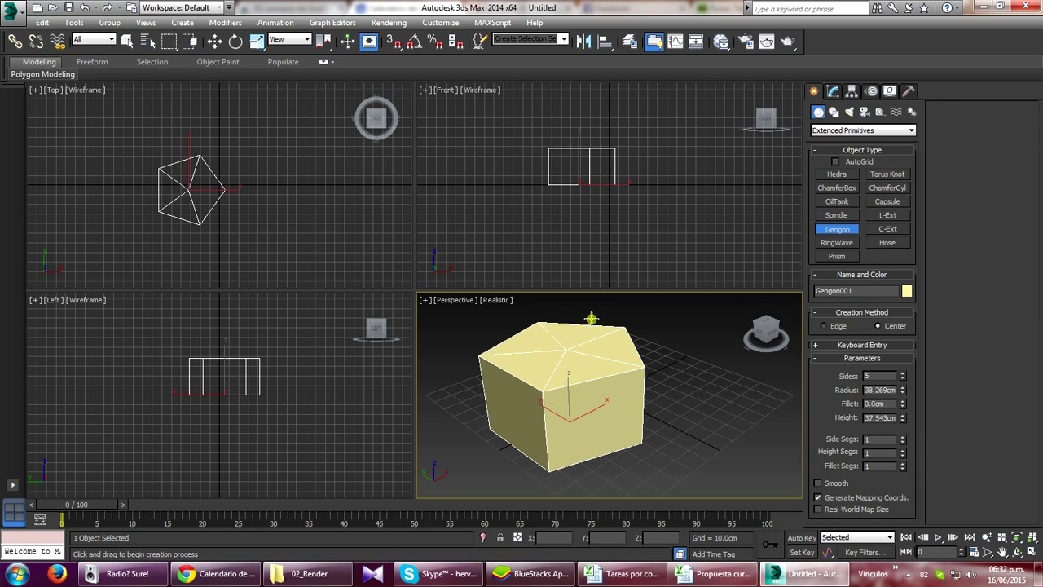
{"action": "left_click", "coordinate": [590, 314]}
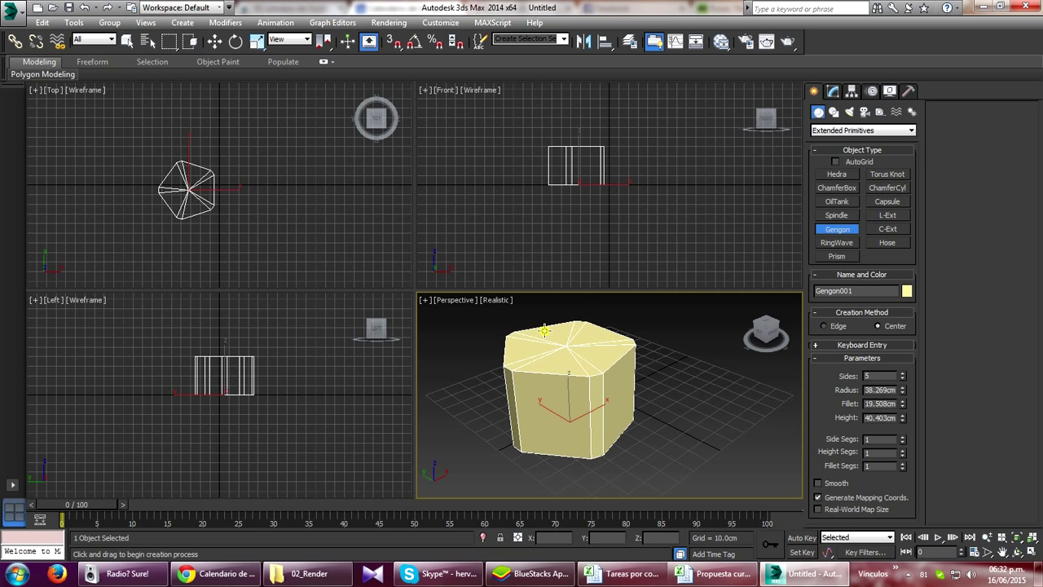
{"action": "right_click", "coordinate": [704, 361]}
Preview a RingWave and two Prisms, cancelling each, then pick Torus Knot
{"action": "left_click", "coordinate": [837, 242]}
{"action": "left_click_drag", "start_coordinate": [586, 408], "coordinate": [618, 392]}
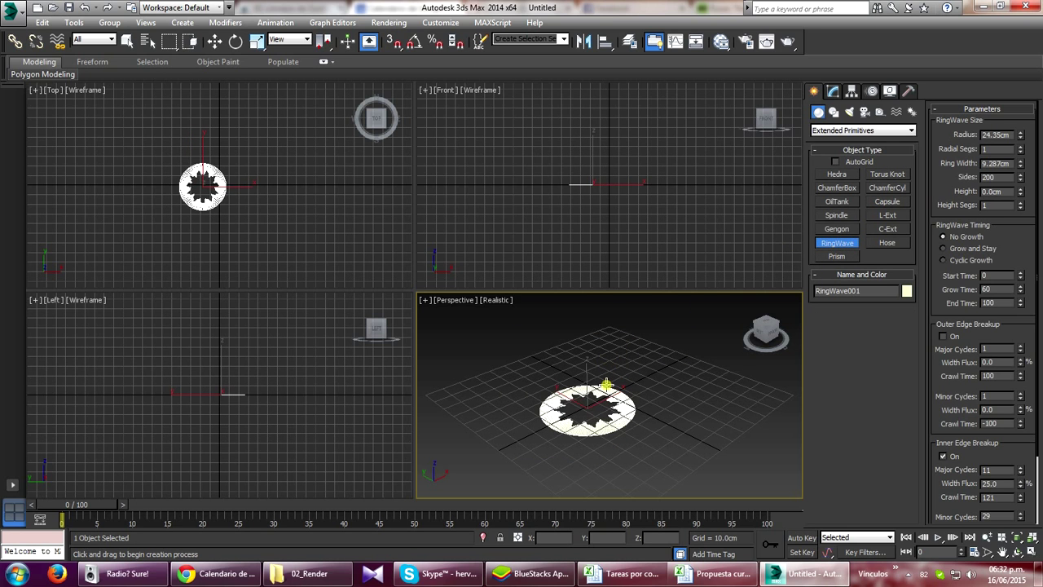
{"action": "right_click", "coordinate": [683, 388]}
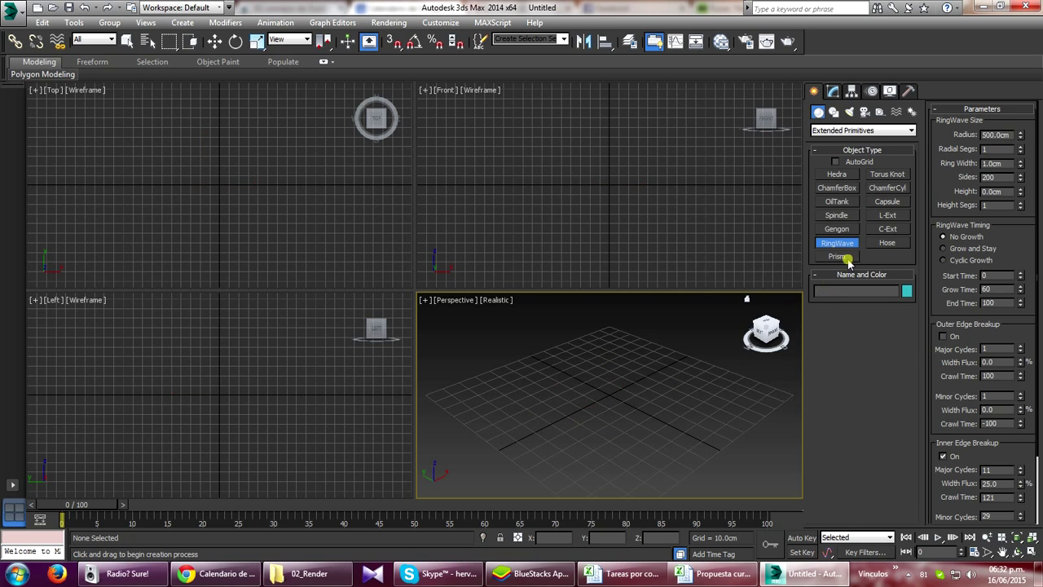
{"action": "left_click", "coordinate": [837, 256]}
{"action": "mouse_move", "coordinate": [583, 420]}
{"action": "left_mouse_down"}
{"action": "mouse_move", "coordinate": [649, 395]}
{"action": "mouse_move", "coordinate": [712, 406]}
{"action": "left_mouse_up"}
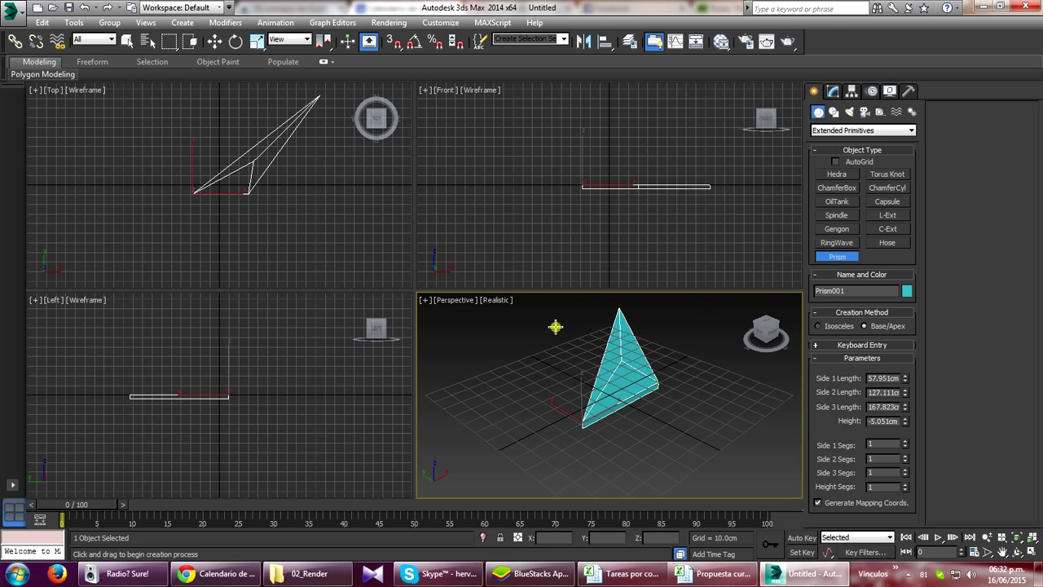
{"action": "right_click", "coordinate": [600, 383]}
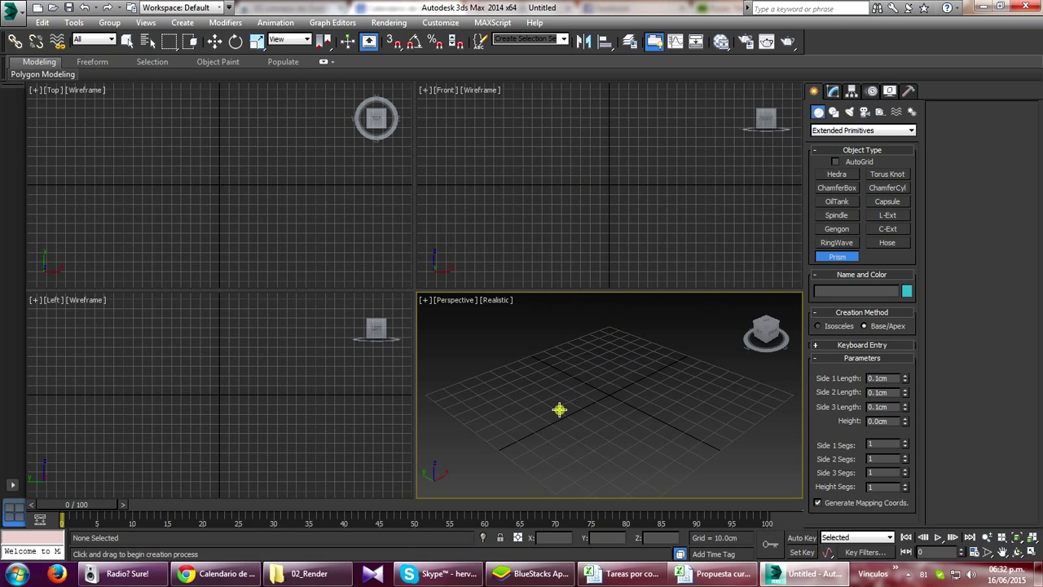
{"action": "left_click_drag", "start_coordinate": [559, 410], "coordinate": [655, 351]}
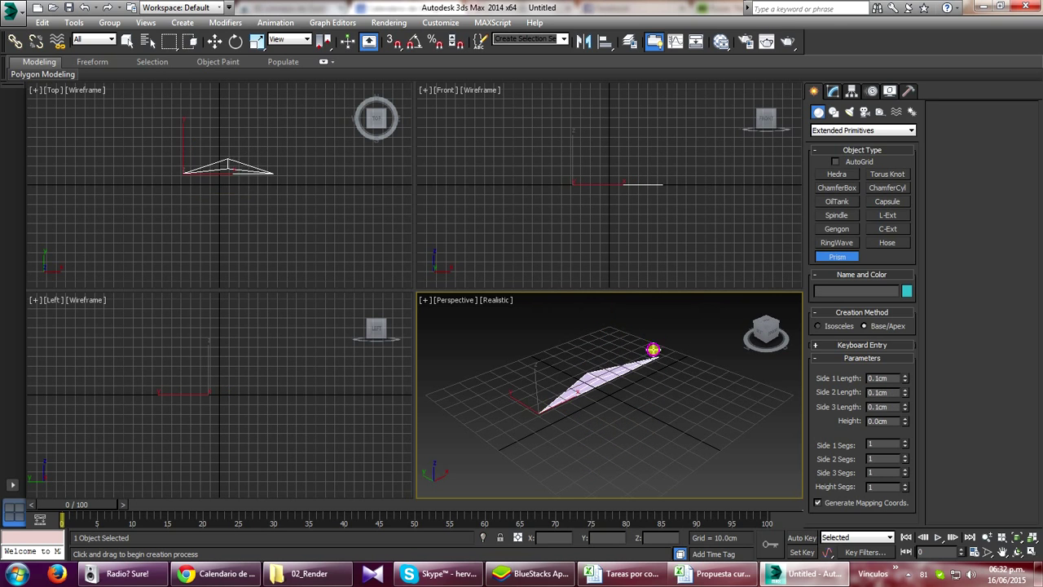
{"action": "left_click", "coordinate": [554, 317]}
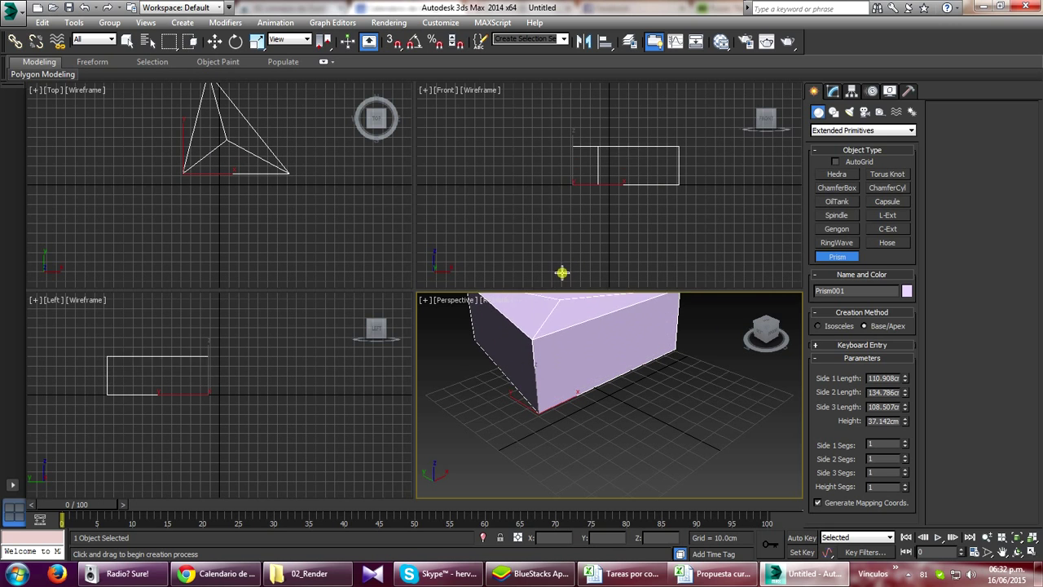
{"action": "right_click", "coordinate": [885, 200]}
{"action": "left_click", "coordinate": [888, 174]}
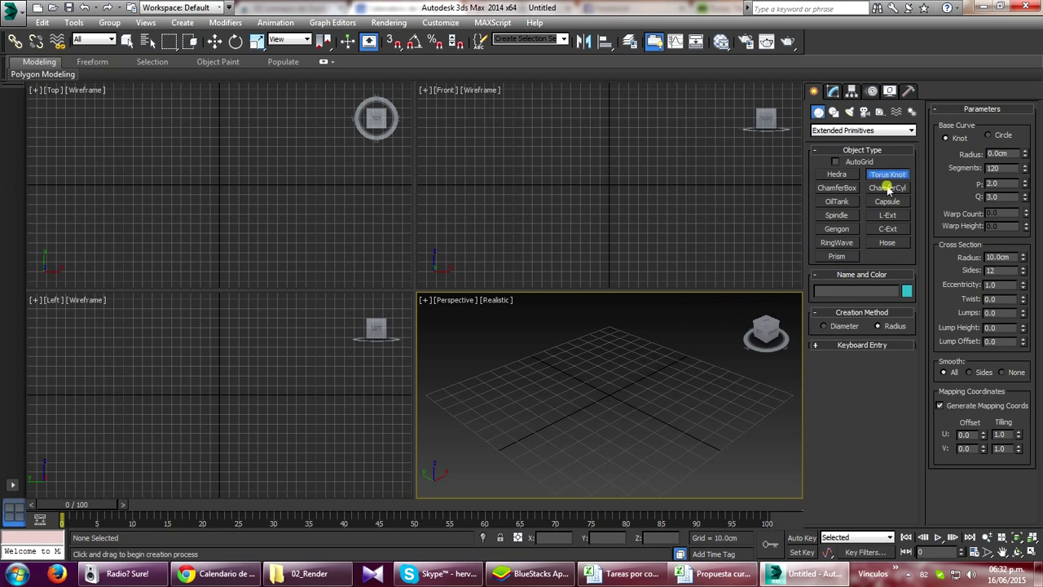
{"action": "left_click", "coordinate": [840, 132]}
Return to Standard Primitives and drag out Box001, about 57.82 × 85.06 × 30.121 cm
{"action": "left_click", "coordinate": [843, 142]}
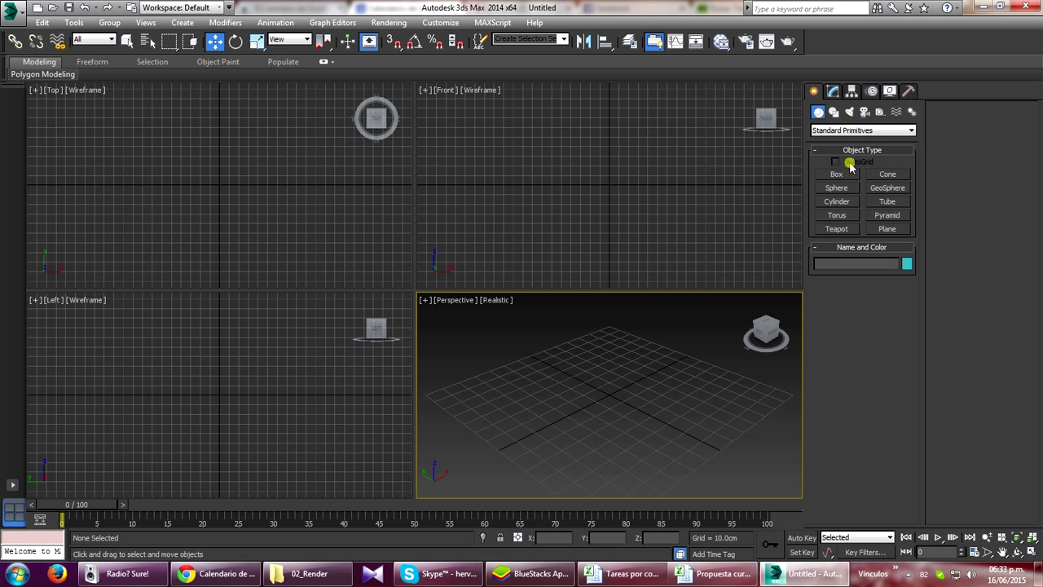
{"action": "left_click", "coordinate": [888, 132]}
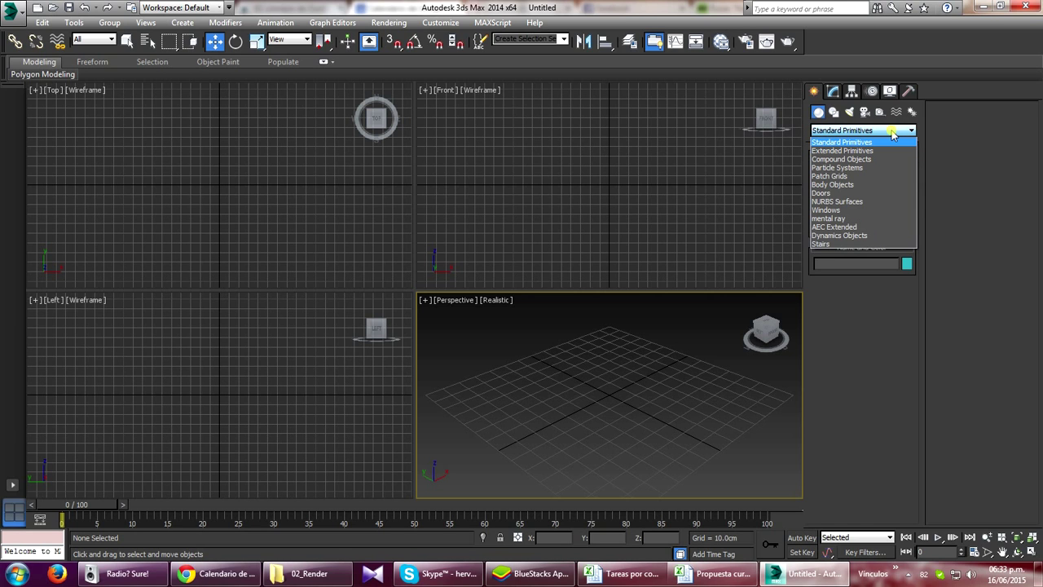
{"action": "left_click", "coordinate": [836, 144]}
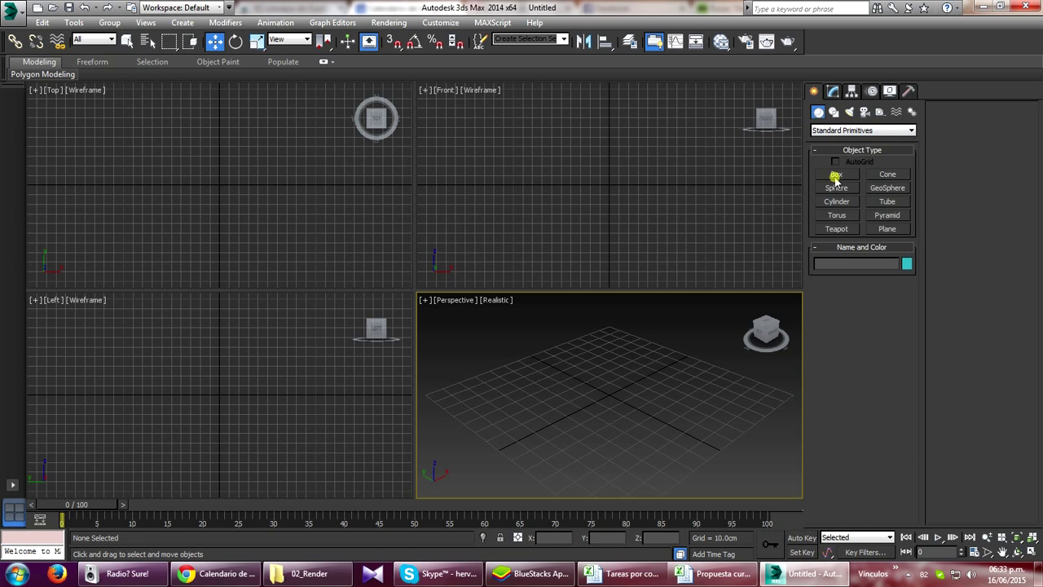
{"action": "left_click", "coordinate": [836, 175]}
{"action": "left_click_drag", "start_coordinate": [553, 403], "coordinate": [729, 384]}
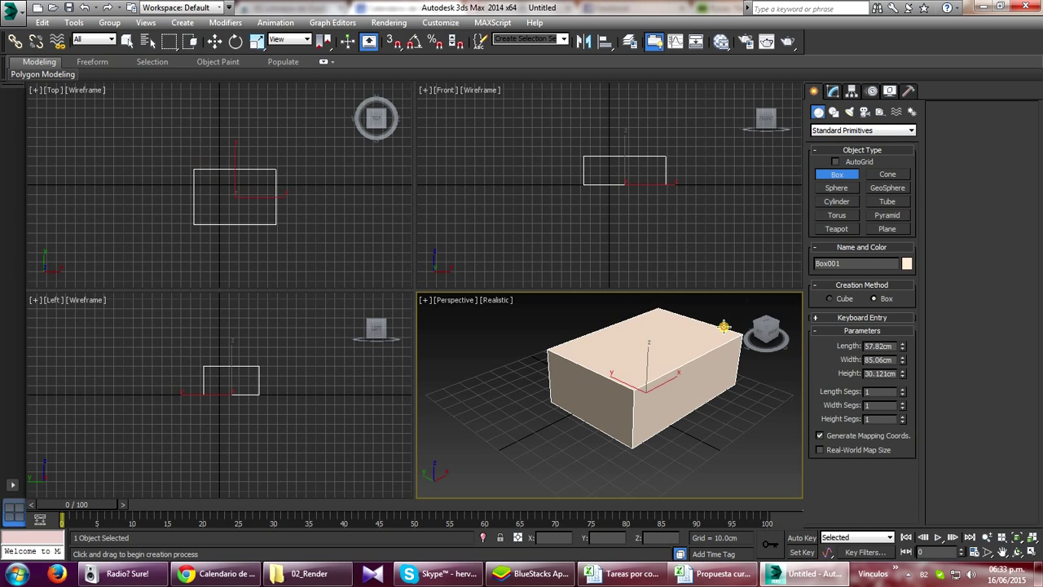
Add Cone001 beside the box: radii 26.783 and 12.844 cm, height 43.893 cm
{"action": "left_click", "coordinate": [888, 175]}
{"action": "left_click_drag", "start_coordinate": [501, 440], "coordinate": [561, 443]}
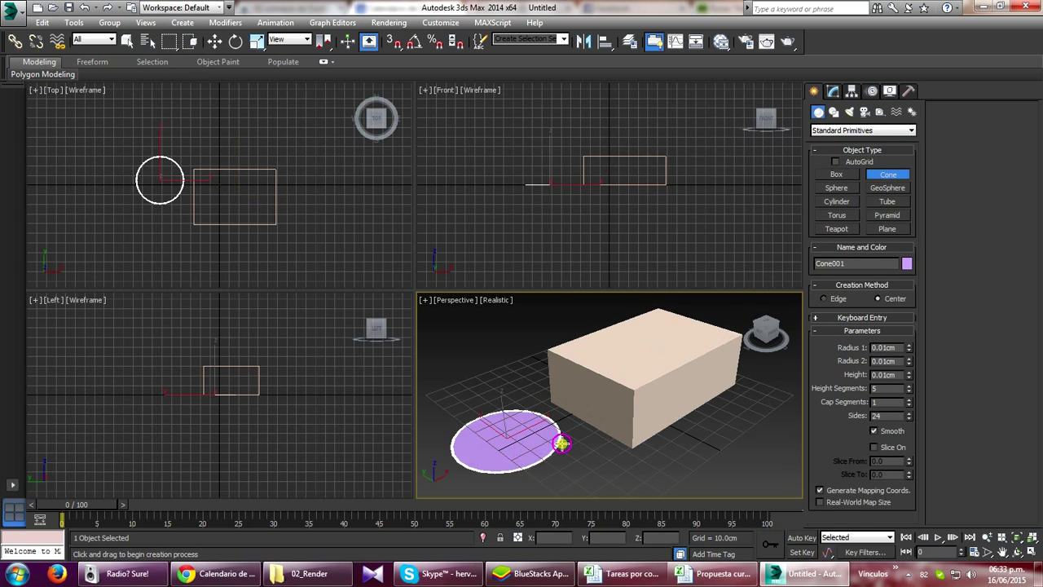
{"action": "left_click", "coordinate": [521, 349]}
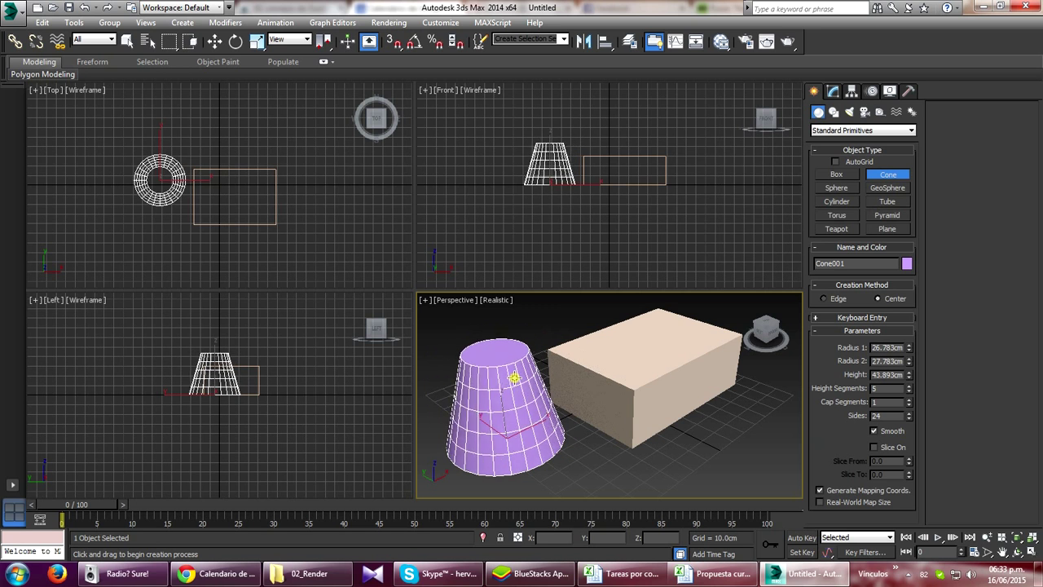
{"action": "left_click", "coordinate": [514, 378]}
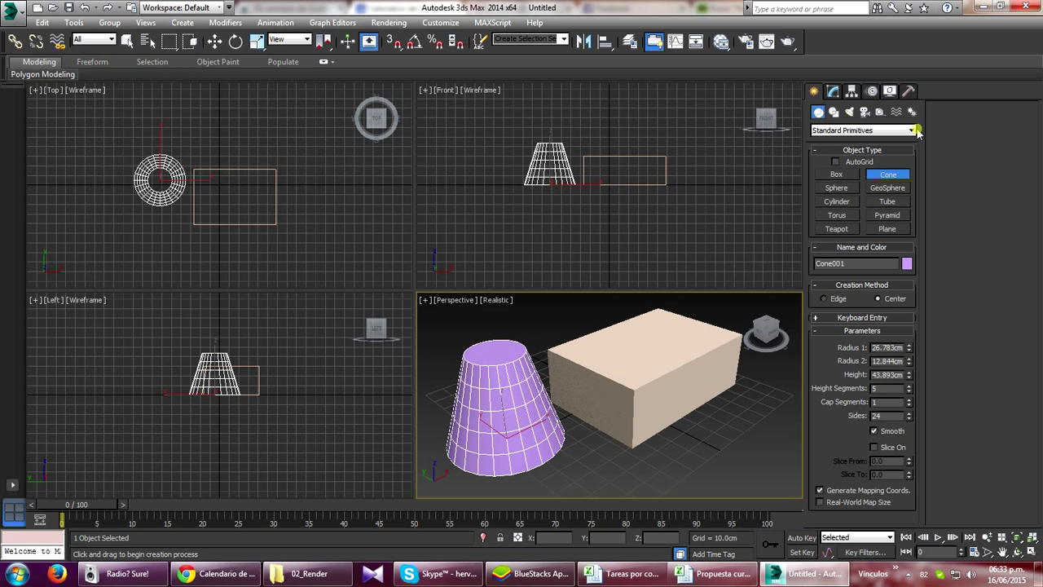
Adjust Cone001's sides, cap segments and height, ending at 43.015 cm tall
{"action": "left_click", "coordinate": [834, 92]}
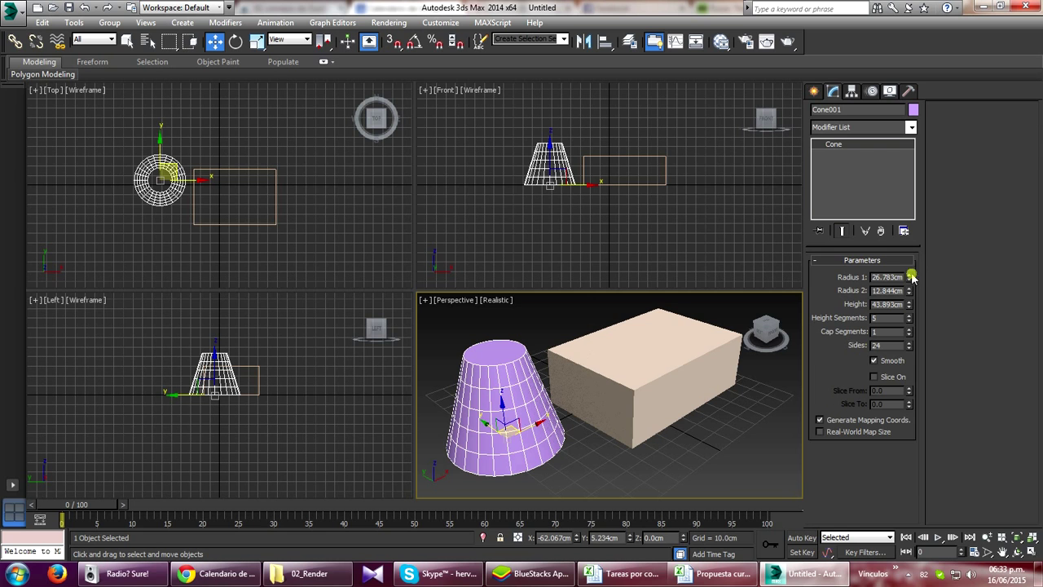
{"action": "left_click_drag", "start_coordinate": [912, 346], "coordinate": [910, 319]}
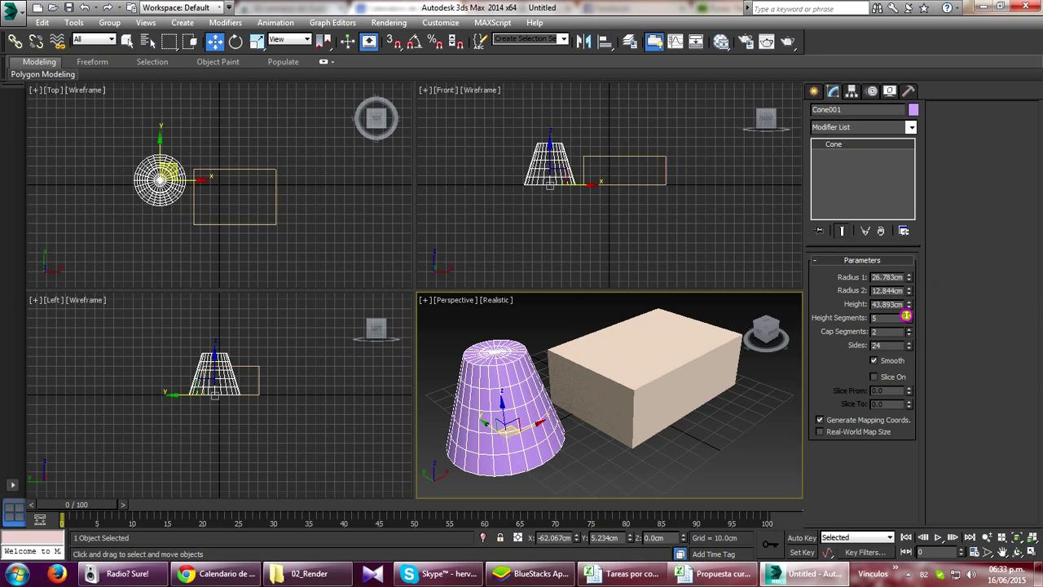
{"action": "left_click_drag", "start_coordinate": [913, 335], "coordinate": [916, 284]}
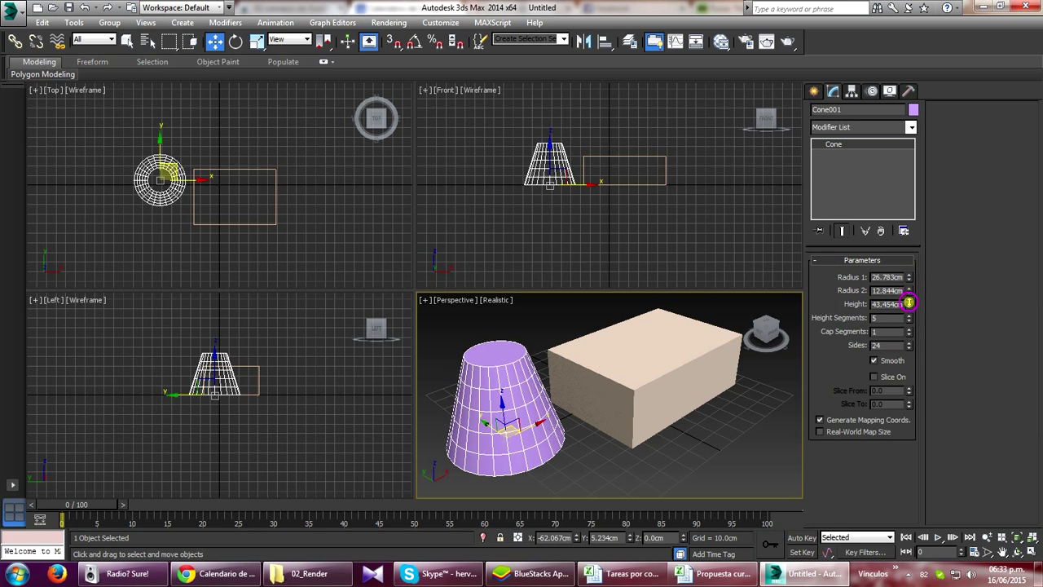
{"action": "mouse_move", "coordinate": [909, 303]}
{"action": "left_mouse_down"}
{"action": "mouse_move", "coordinate": [912, 320]}
{"action": "mouse_move", "coordinate": [939, 305]}
{"action": "mouse_move", "coordinate": [907, 309]}
{"action": "mouse_move", "coordinate": [912, 337]}
{"action": "mouse_move", "coordinate": [907, 180]}
{"action": "mouse_move", "coordinate": [907, 250]}
{"action": "left_mouse_up"}
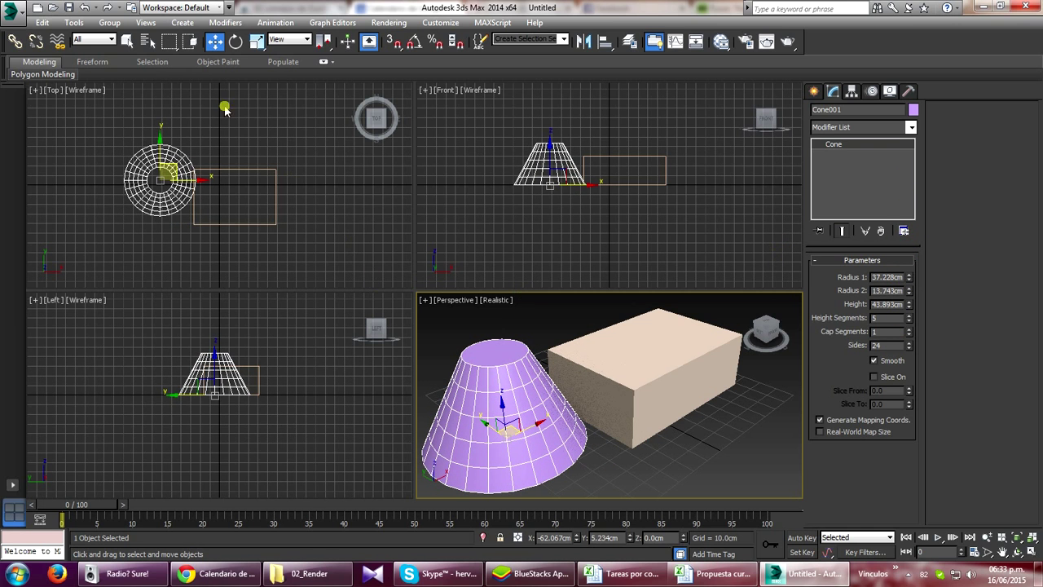
Lengthen Box001 to 60.133 cm and give it 4×3×4 segments
{"action": "left_click", "coordinate": [636, 377]}
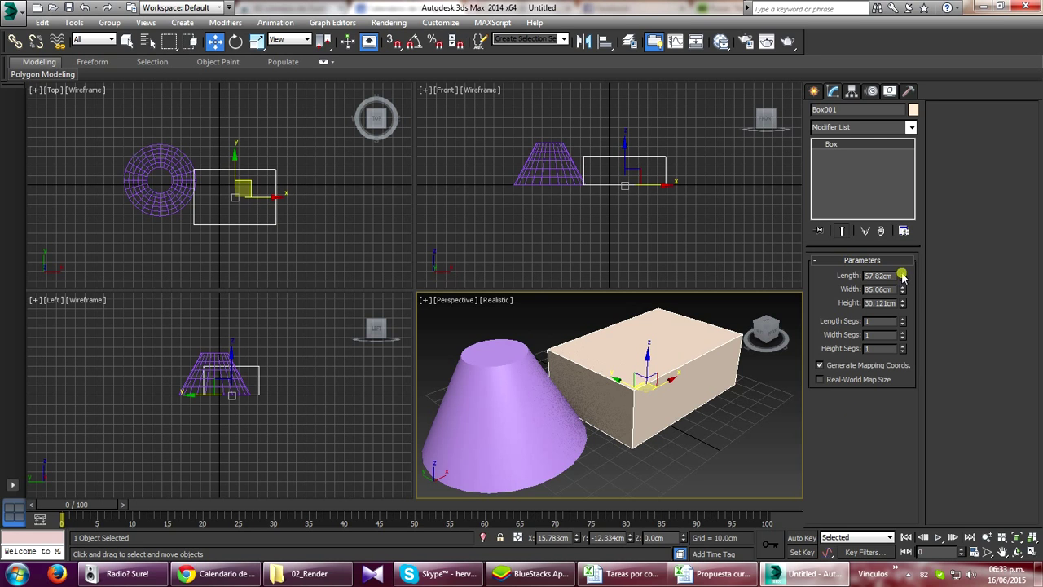
{"action": "left_click_drag", "start_coordinate": [903, 275], "coordinate": [904, 337]}
{"action": "left_click", "coordinate": [903, 345]}
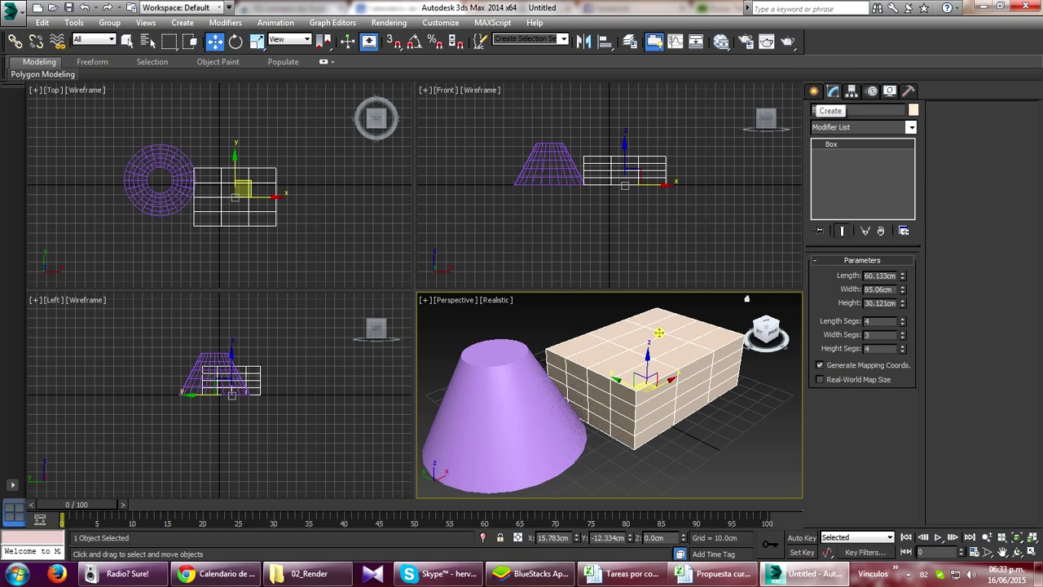
{"action": "left_click", "coordinate": [496, 401]}
{"action": "left_click", "coordinate": [591, 404]}
{"action": "left_click", "coordinate": [499, 417]}
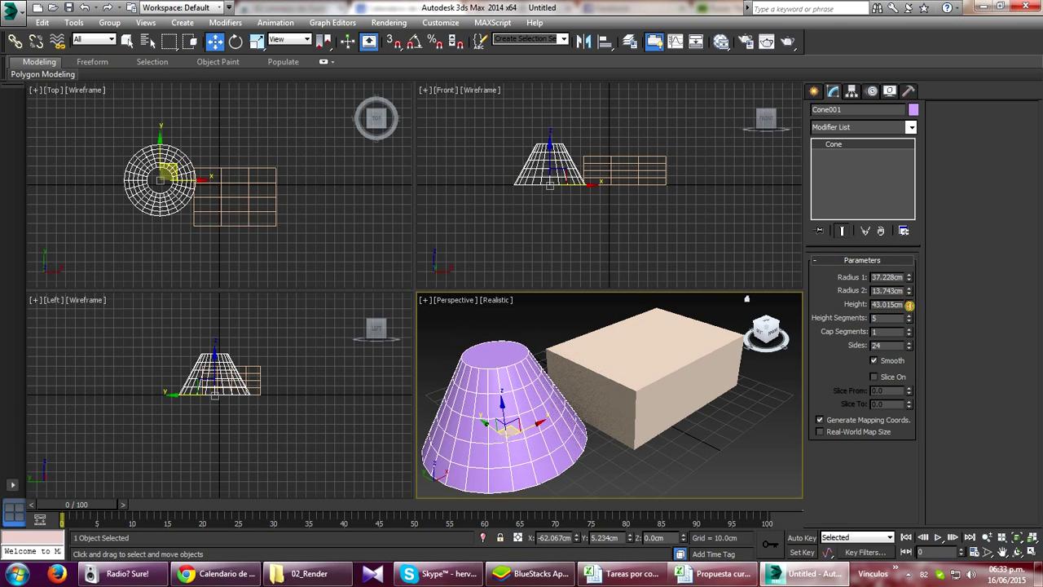
{"action": "left_click", "coordinate": [813, 92]}
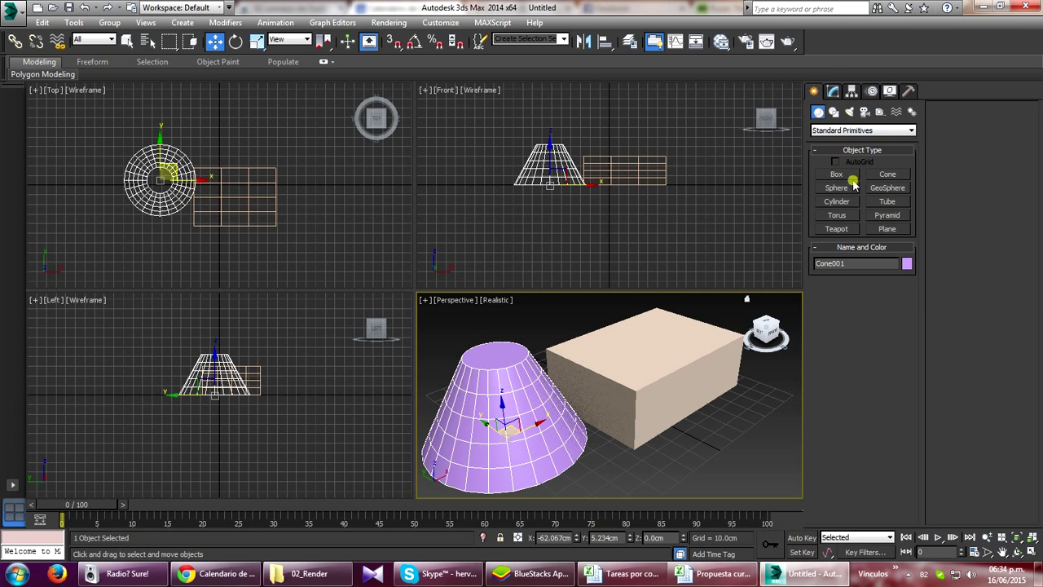
Drag out a new pyramid in front of the box
{"action": "left_click", "coordinate": [887, 215]}
{"action": "left_click_drag", "start_coordinate": [745, 449], "coordinate": [740, 449]}
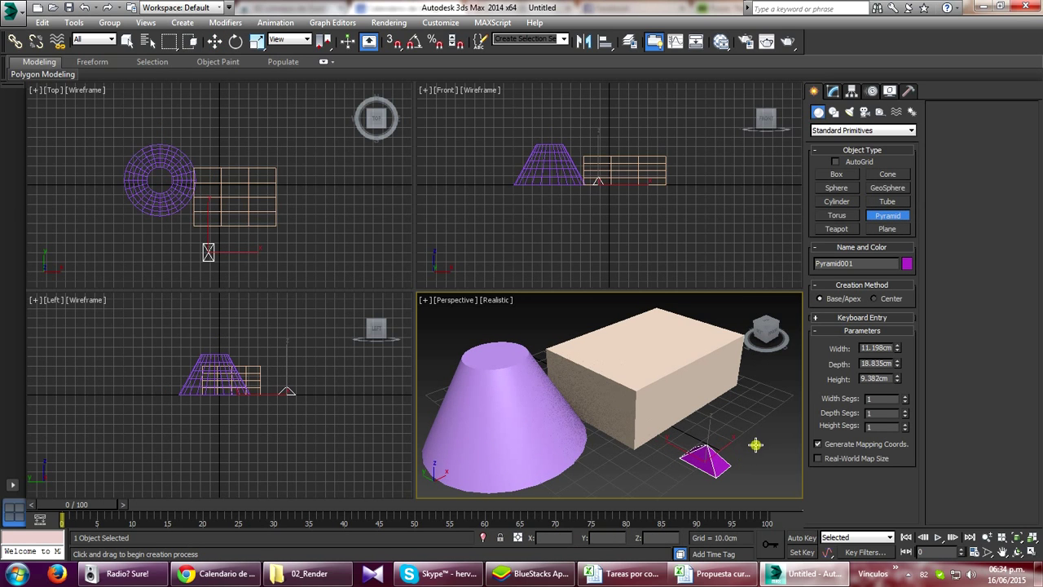
{"action": "scroll", "coordinate": [704, 462], "scroll_direction": "up", "scroll_amount": 3}
{"action": "scroll", "coordinate": [647, 384], "scroll_direction": "up", "scroll_amount": 3}
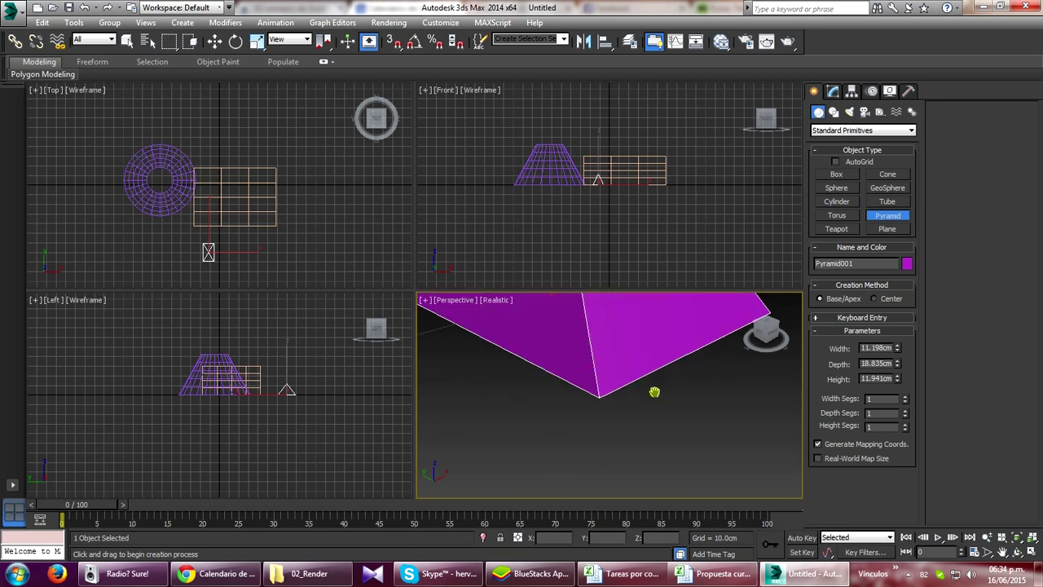
{"action": "scroll", "coordinate": [654, 392], "scroll_direction": "down", "scroll_amount": 2}
Set Pyramid001 to 22.396 × 16.951 × 16.24 cm with 4/3/4 segments
{"action": "left_click", "coordinate": [834, 92]}
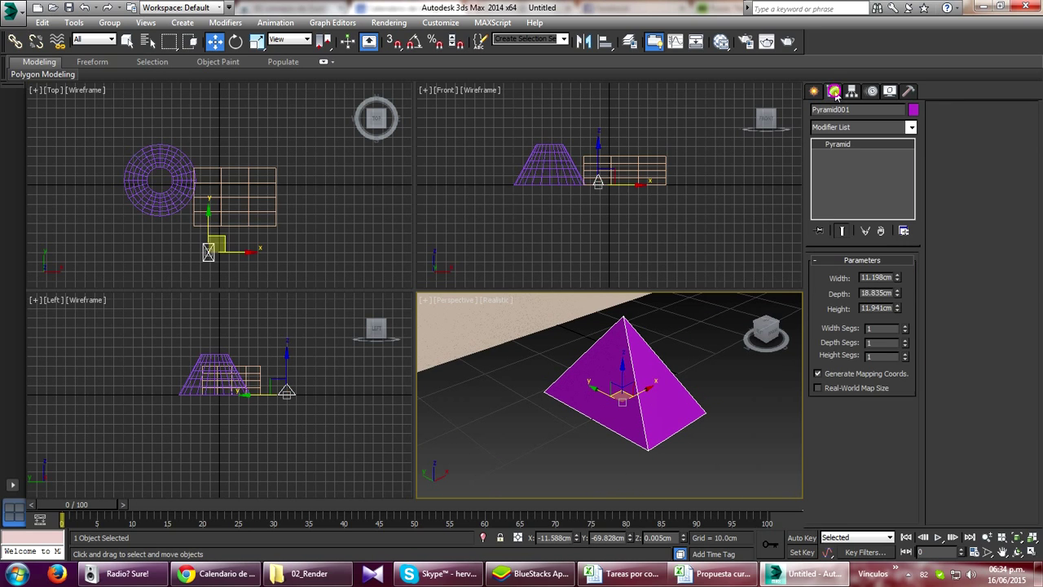
{"action": "mouse_move", "coordinate": [907, 329]}
{"action": "left_mouse_down"}
{"action": "mouse_move", "coordinate": [909, 317]}
{"action": "mouse_move", "coordinate": [905, 351]}
{"action": "left_mouse_up"}
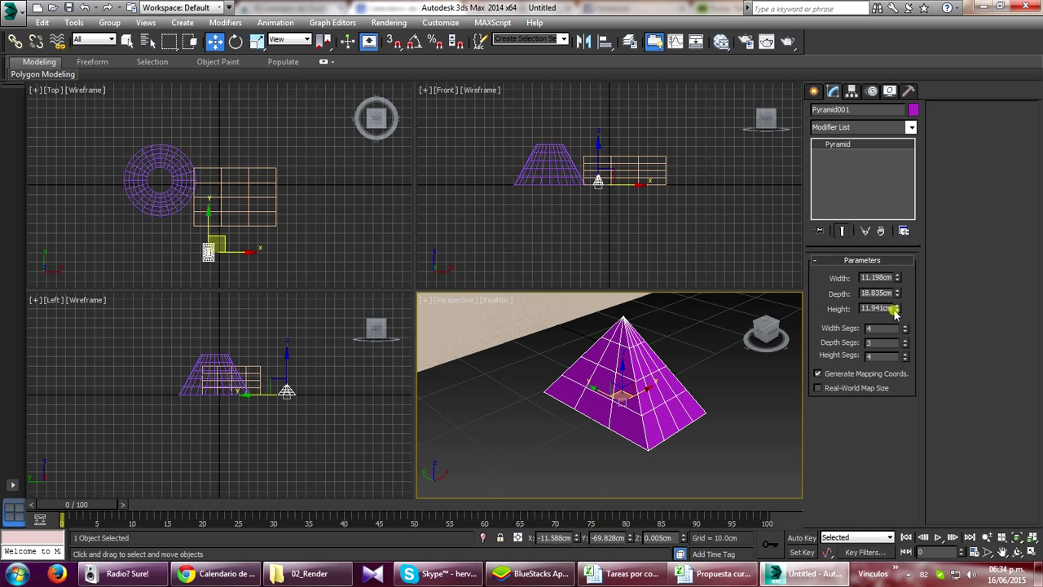
{"action": "left_click_drag", "start_coordinate": [897, 308], "coordinate": [898, 232]}
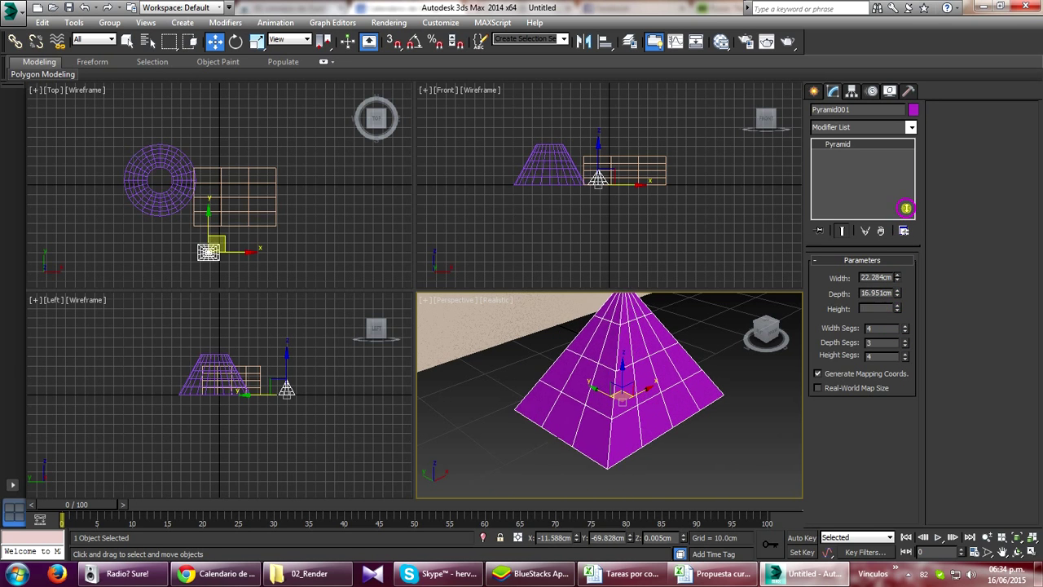
{"action": "scroll", "coordinate": [612, 430], "scroll_direction": "down", "scroll_amount": 3}
{"action": "scroll", "coordinate": [668, 331], "scroll_direction": "down", "scroll_amount": 2}
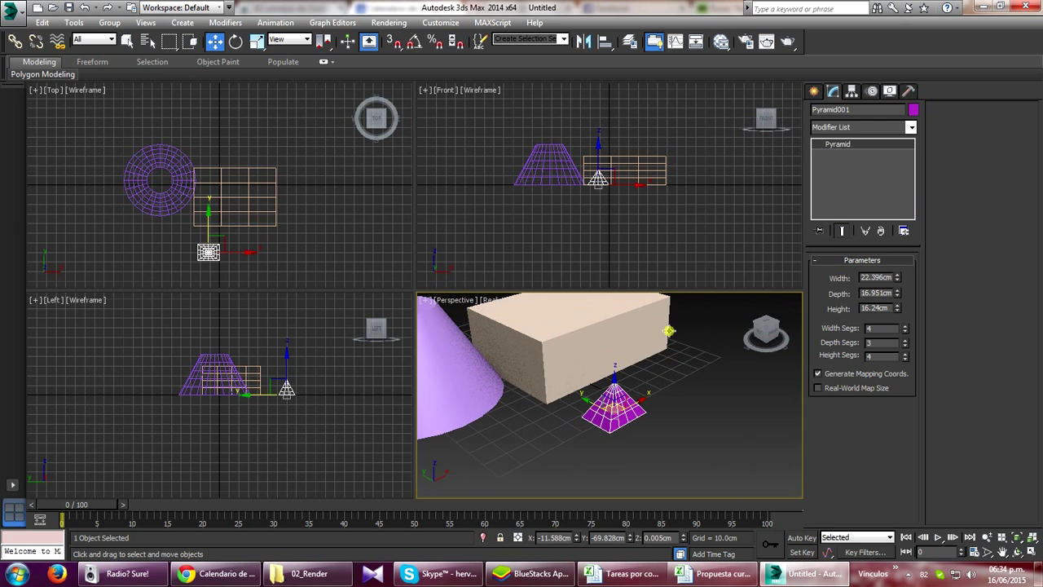
{"action": "left_click", "coordinate": [813, 91]}
Switch to Extended Primitives and draw a ChamferBox next to the other objects
{"action": "left_click", "coordinate": [897, 130]}
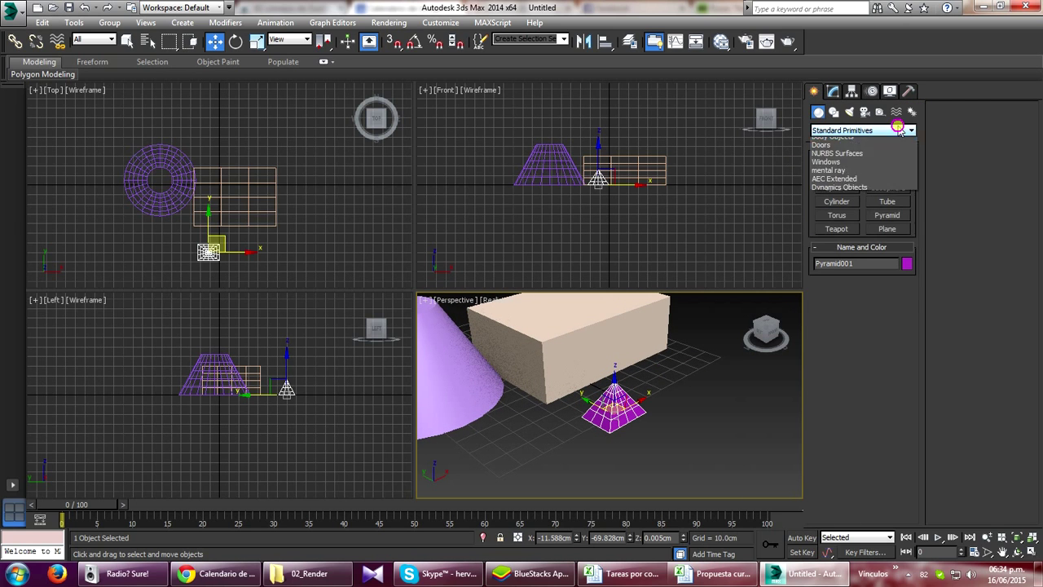
{"action": "left_click", "coordinate": [885, 149]}
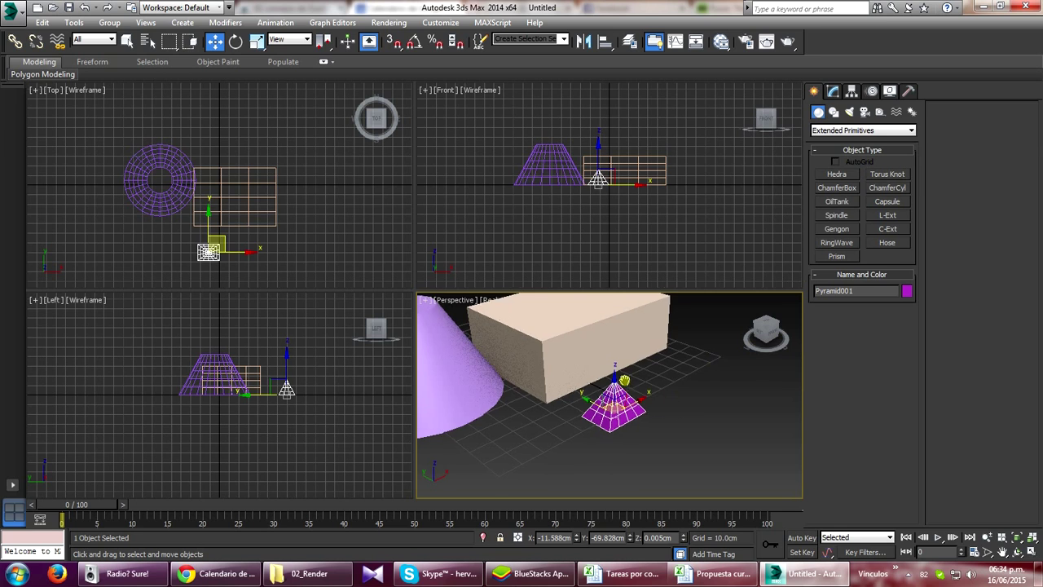
{"action": "left_click", "coordinate": [837, 187]}
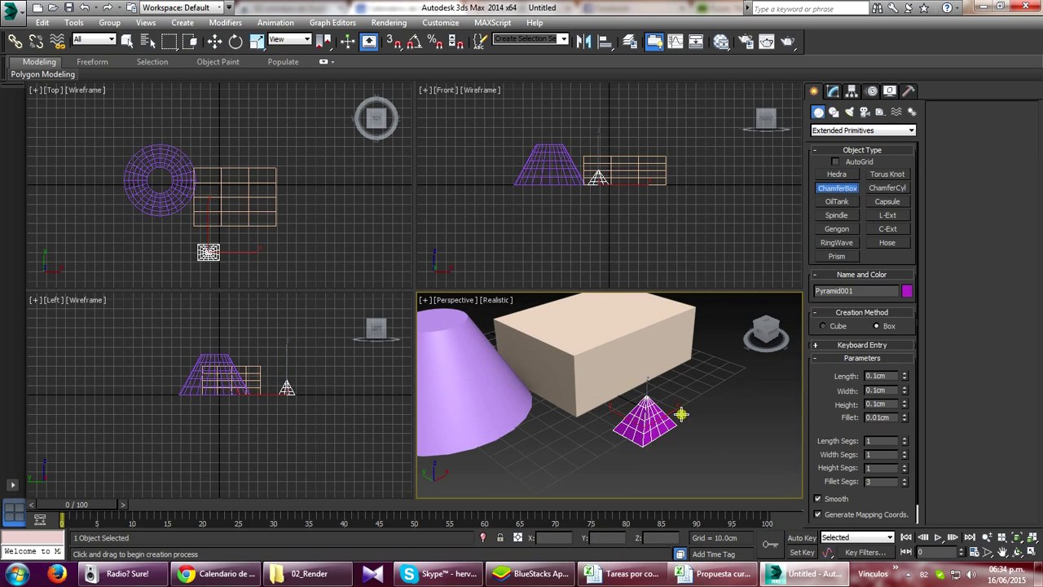
{"action": "scroll", "coordinate": [582, 414], "scroll_direction": "up", "scroll_amount": 3}
{"action": "mouse_move", "coordinate": [587, 418]}
{"action": "left_mouse_down"}
{"action": "mouse_move", "coordinate": [676, 395]}
{"action": "mouse_move", "coordinate": [768, 408]}
{"action": "left_mouse_up"}
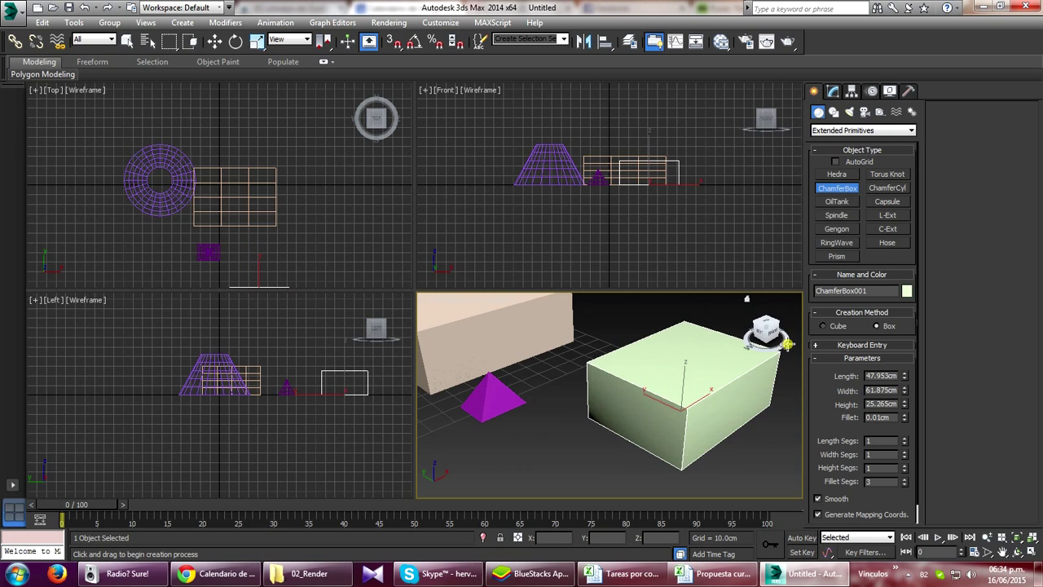
{"action": "left_click", "coordinate": [759, 326]}
{"action": "left_click", "coordinate": [688, 313]}
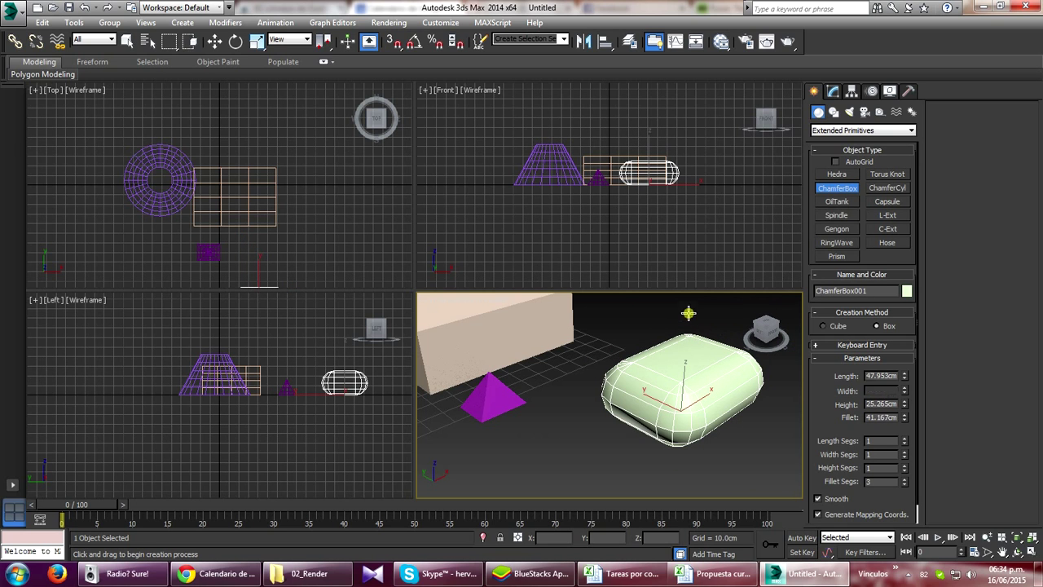
{"action": "mouse_move", "coordinate": [695, 360]}
{"action": "middle_mouse_down"}
{"action": "mouse_move", "coordinate": [565, 380]}
{"action": "mouse_move", "coordinate": [620, 380]}
{"action": "middle_mouse_up"}
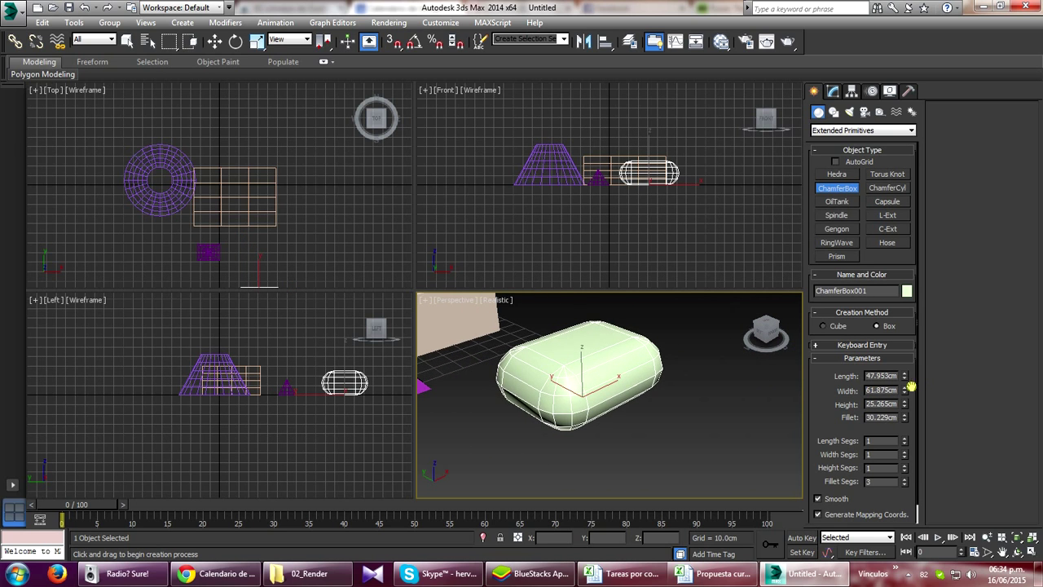
Shrink the ChamferBox's fillet and make it taller in the Modify panel
{"action": "left_click", "coordinate": [834, 92]}
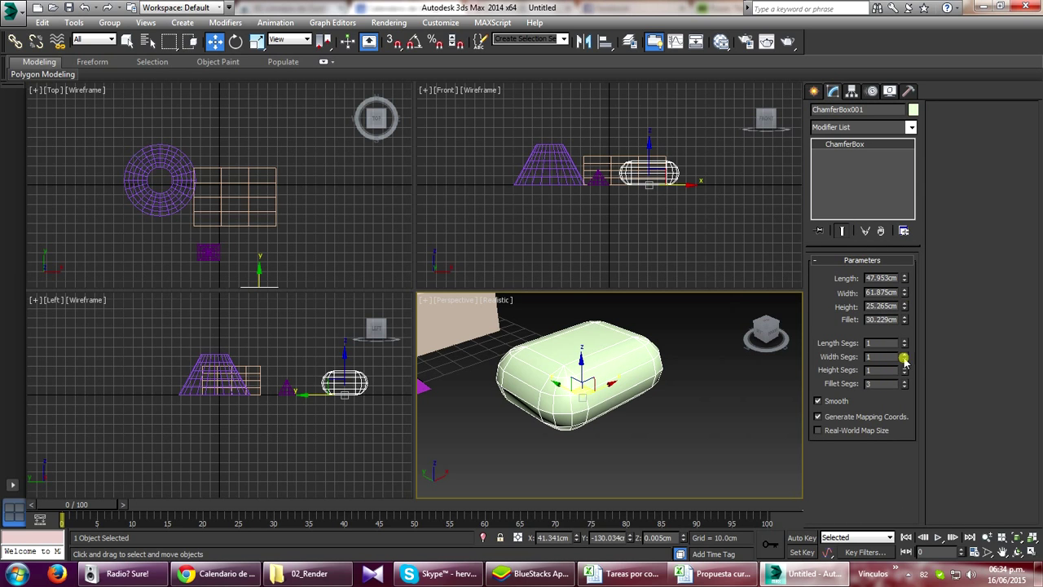
{"action": "left_click_drag", "start_coordinate": [903, 325], "coordinate": [898, 381]}
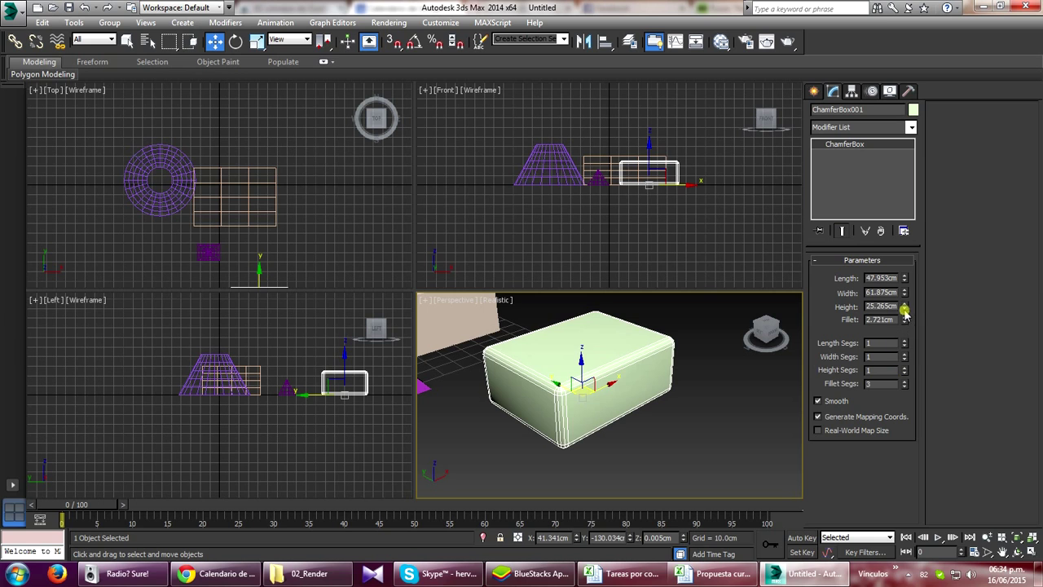
{"action": "left_click_drag", "start_coordinate": [905, 309], "coordinate": [905, 269]}
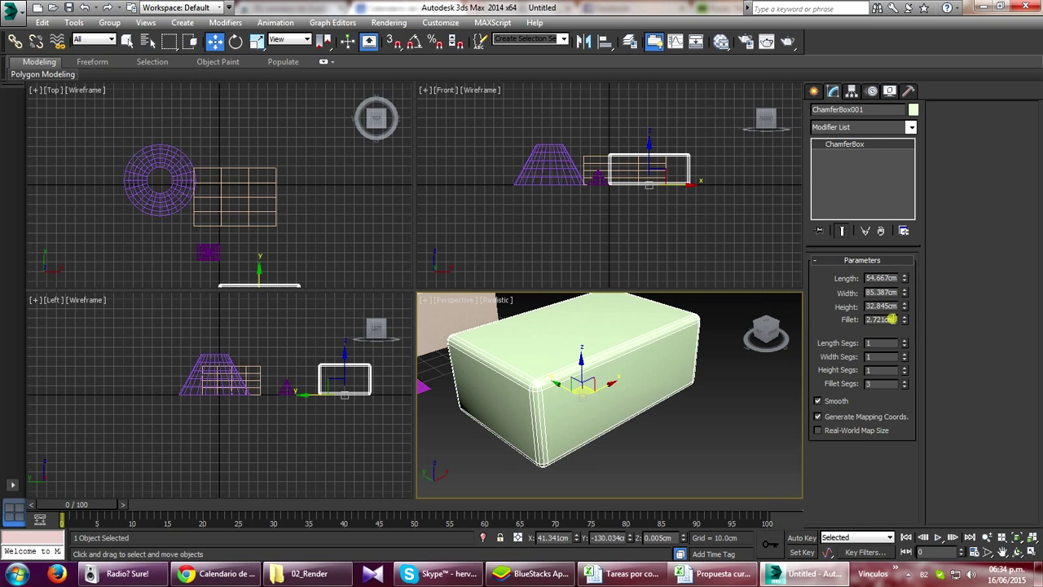
Round the ChamferBox edges to a 6.24 cm fillet and set segments to 4/3/7
{"action": "mouse_move", "coordinate": [904, 322]}
{"action": "left_mouse_down"}
{"action": "mouse_move", "coordinate": [921, 211]}
{"action": "mouse_move", "coordinate": [929, 366]}
{"action": "mouse_move", "coordinate": [923, 277]}
{"action": "left_mouse_up"}
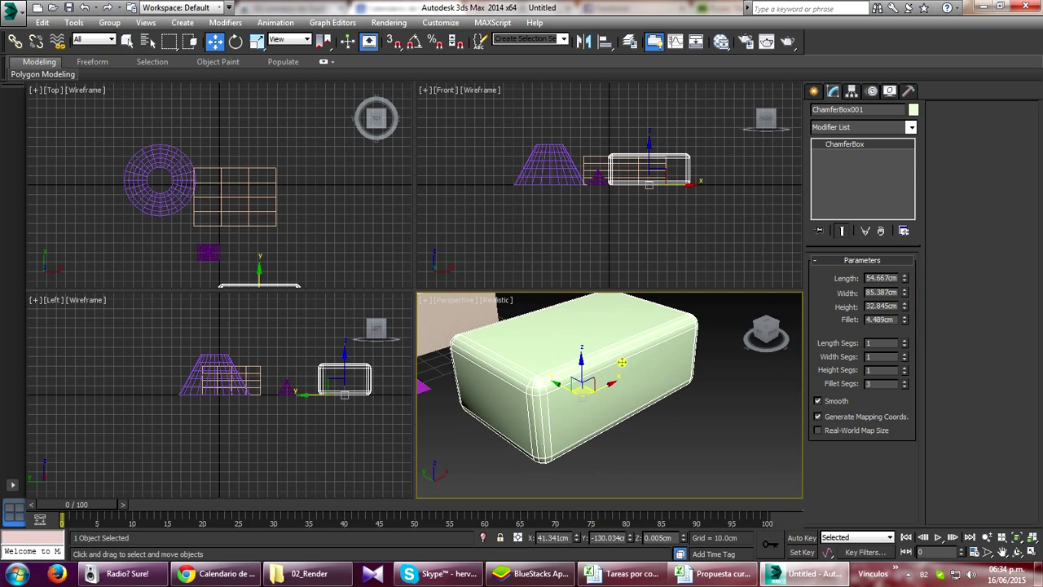
{"action": "scroll", "coordinate": [716, 402], "scroll_direction": "down", "scroll_amount": 5}
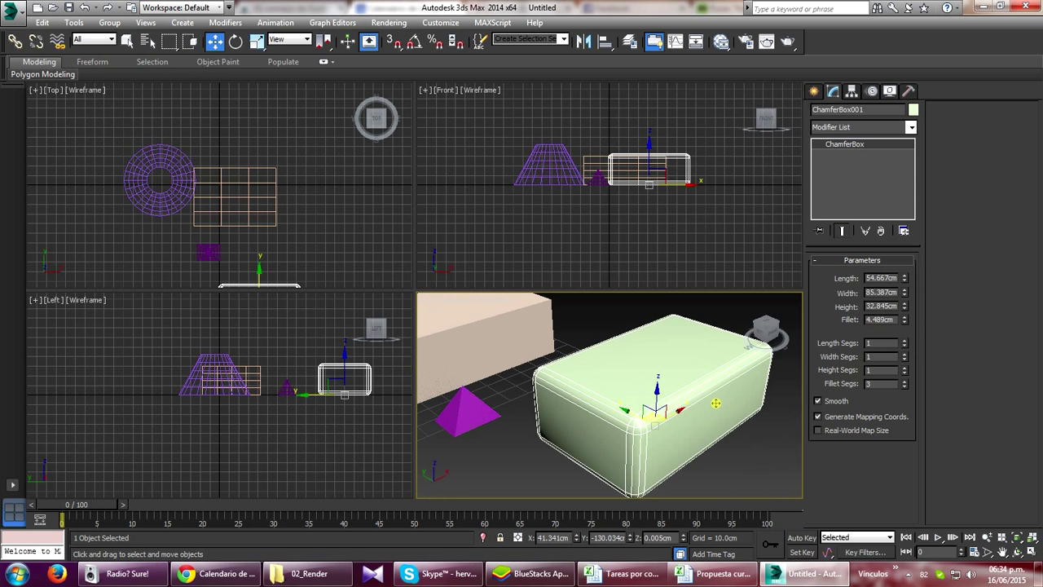
{"action": "scroll", "coordinate": [681, 399], "scroll_direction": "down", "scroll_amount": 2}
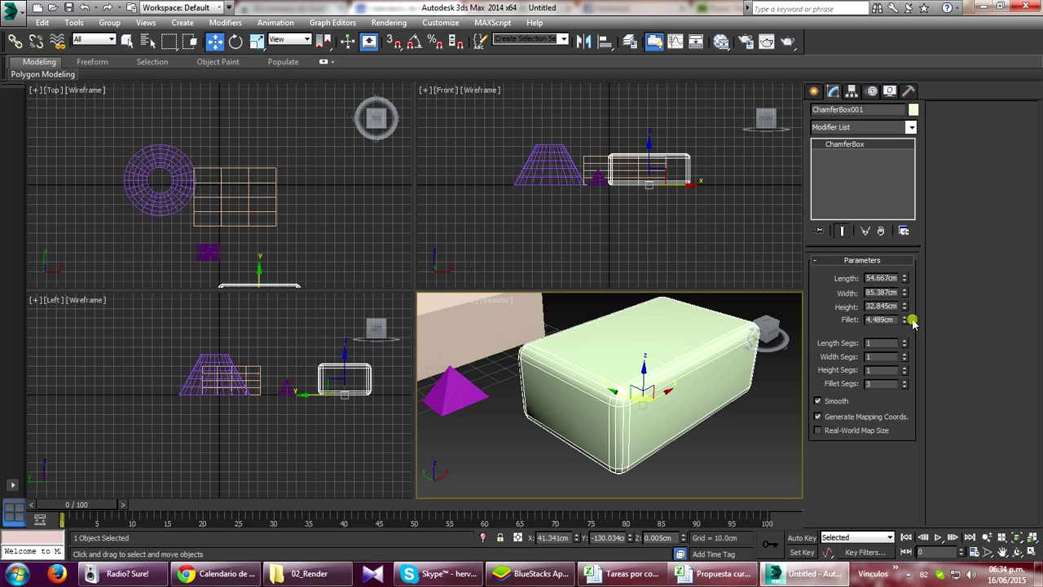
{"action": "left_click_drag", "start_coordinate": [911, 321], "coordinate": [902, 321]}
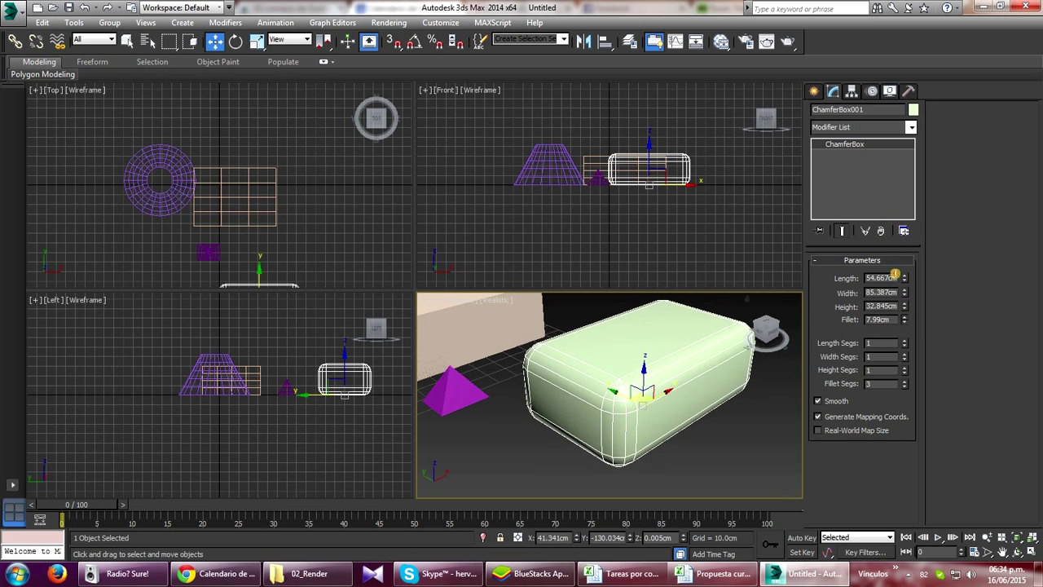
{"action": "mouse_move", "coordinate": [902, 320]}
{"action": "left_mouse_down"}
{"action": "mouse_move", "coordinate": [913, 291]}
{"action": "mouse_move", "coordinate": [934, 290]}
{"action": "left_mouse_up"}
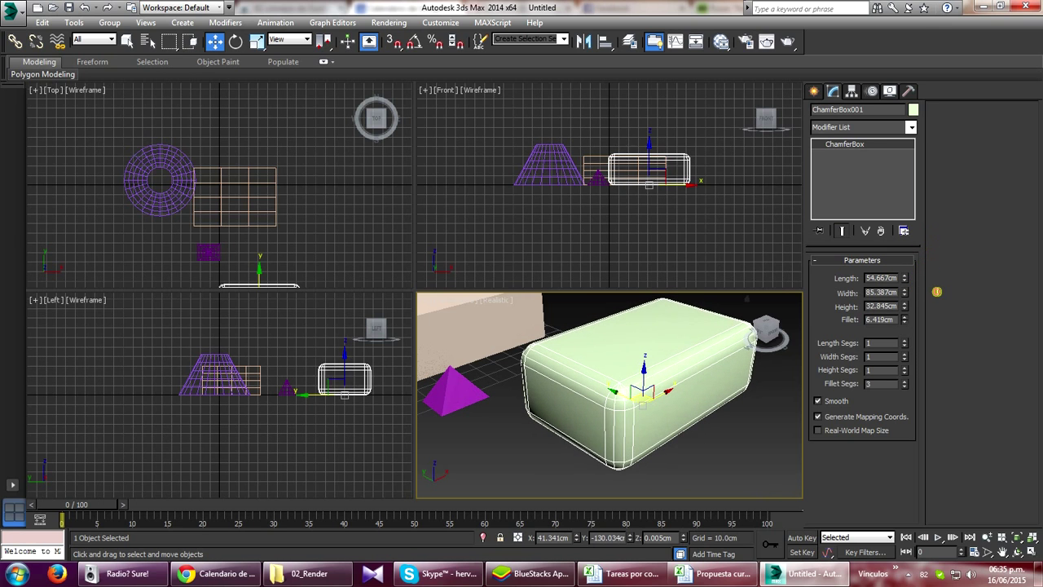
{"action": "left_click", "coordinate": [904, 339]}
{"action": "left_click", "coordinate": [904, 340]}
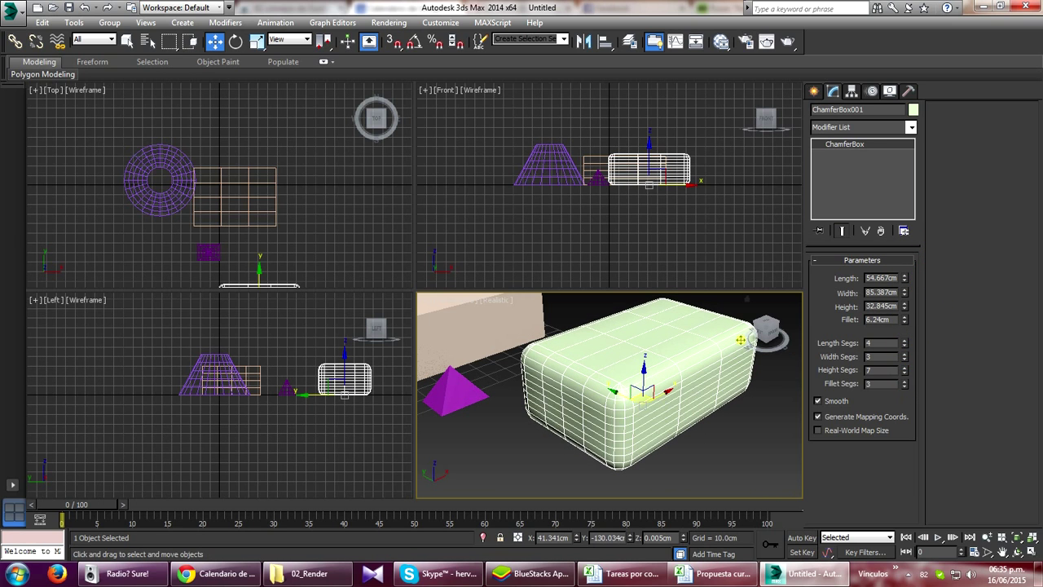
{"action": "scroll", "coordinate": [618, 366], "scroll_direction": "down", "scroll_amount": 5}
{"action": "scroll", "coordinate": [627, 366], "scroll_direction": "down", "scroll_amount": 3}
{"action": "scroll", "coordinate": [640, 366], "scroll_direction": "down", "scroll_amount": 2}
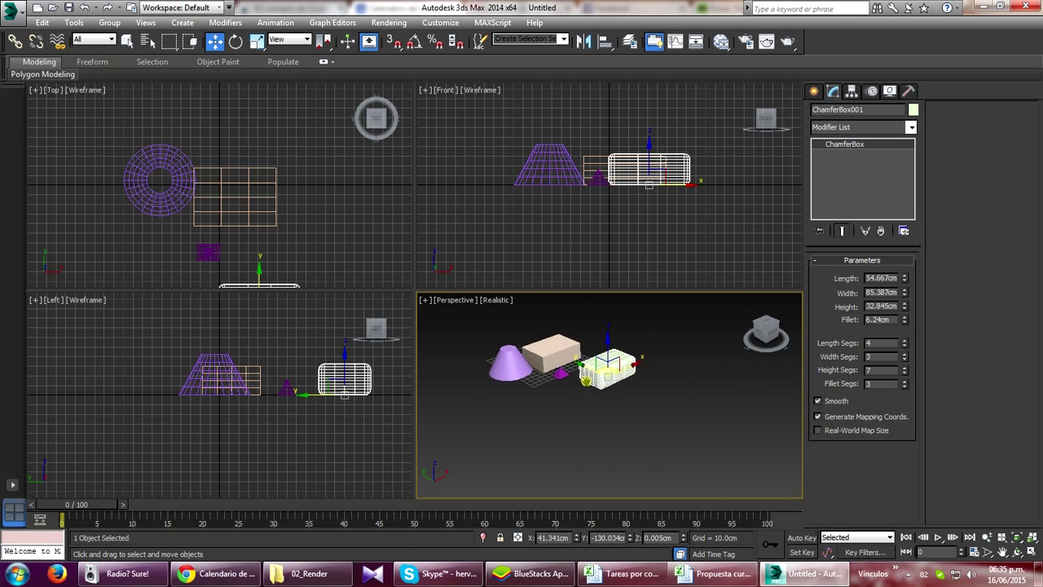
{"action": "scroll", "coordinate": [652, 366], "scroll_direction": "down", "scroll_amount": 1}
Undo to clear the box, cone, pyramid and chamfer box from the scene
{"action": "left_click", "coordinate": [817, 91]}
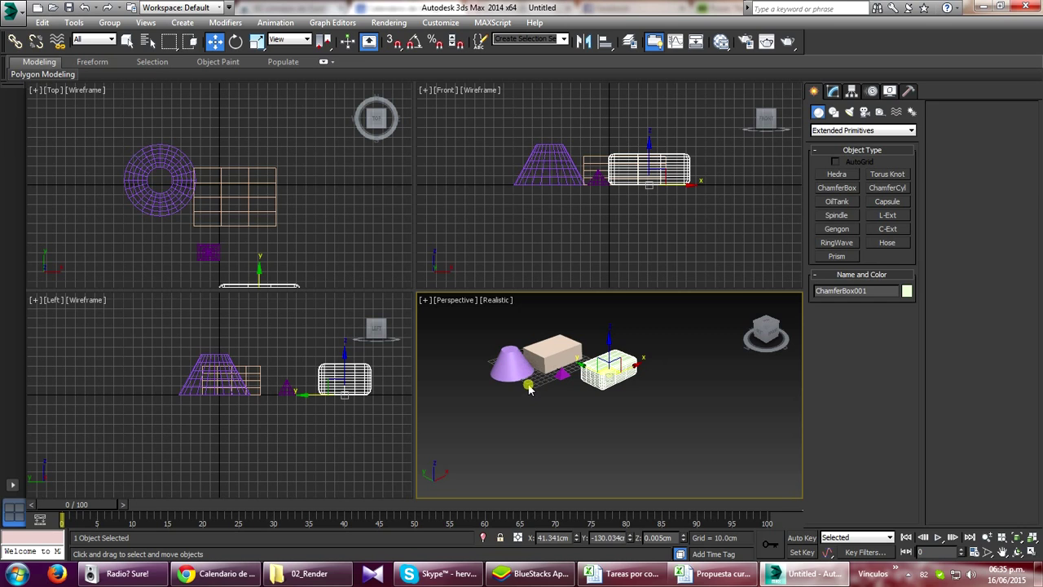
{"action": "key", "text": "ctrl+z"}
{"action": "middle_click_drag", "start_coordinate": [563, 377], "coordinate": [628, 436]}
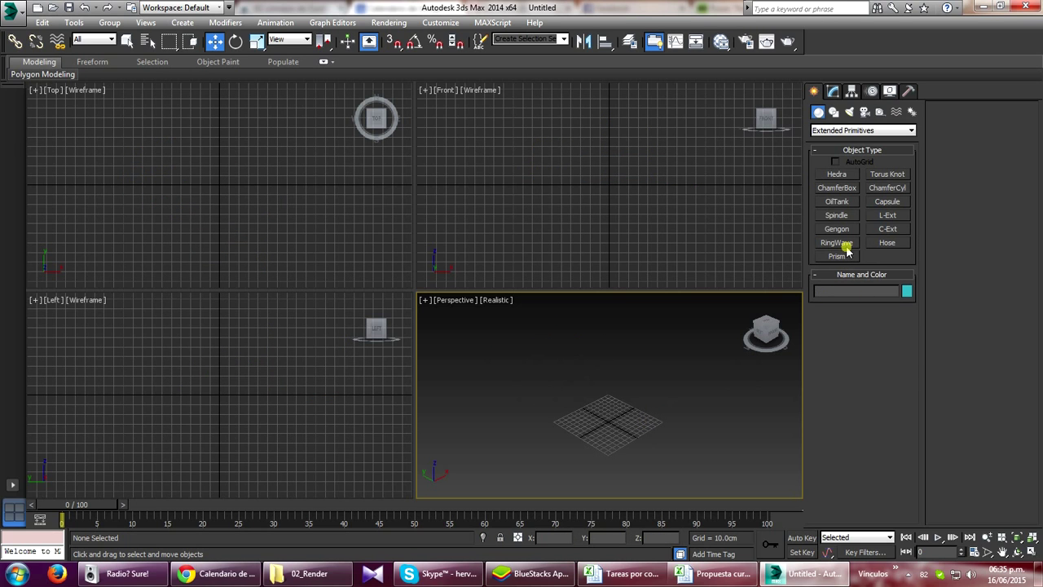
Create Teapot001 at the grid centre, radius 27.828 cm with 4 segments
{"action": "left_click", "coordinate": [863, 130]}
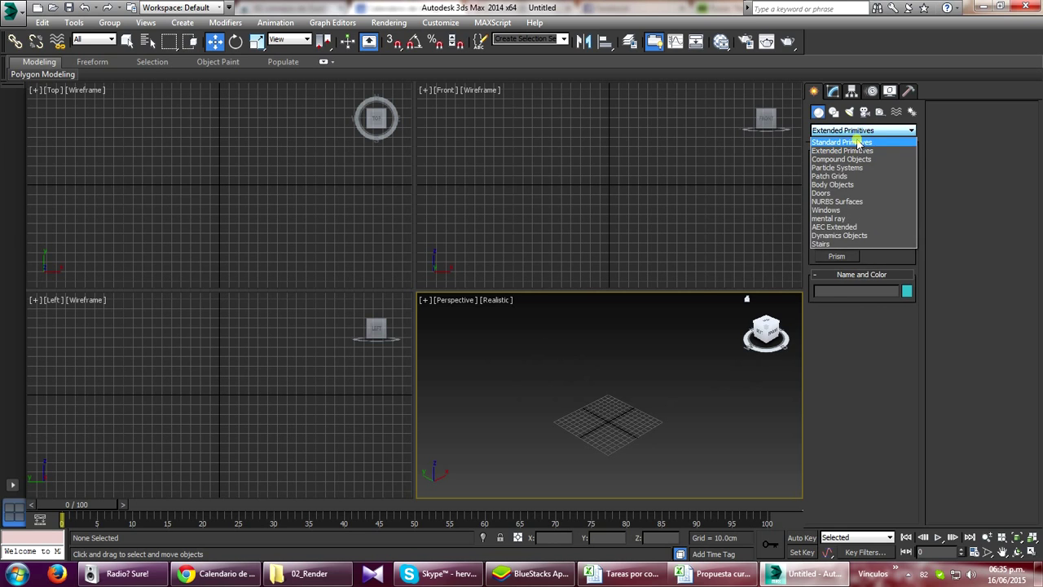
{"action": "left_click", "coordinate": [857, 139]}
{"action": "left_click", "coordinate": [846, 229]}
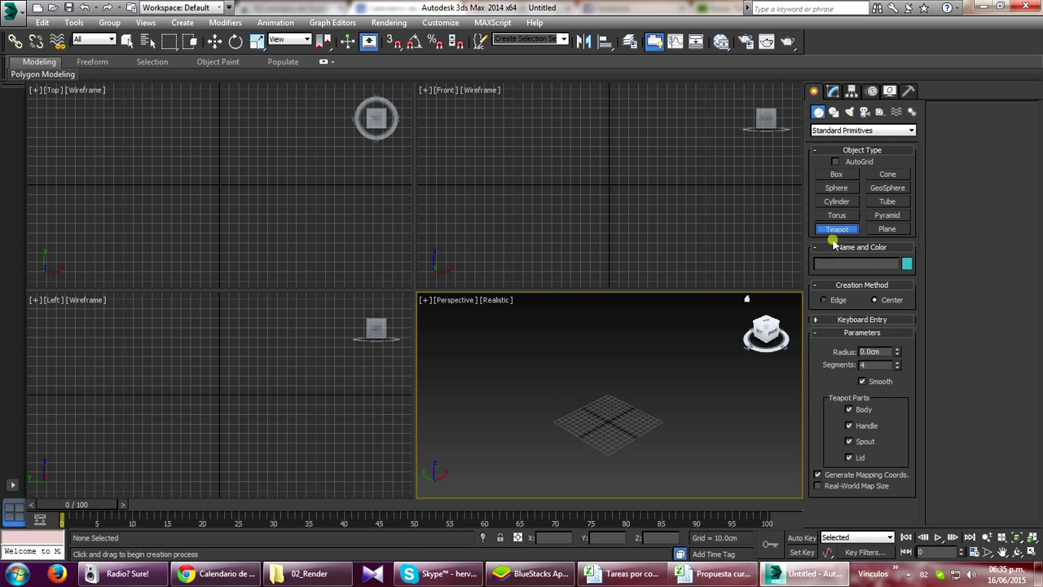
{"action": "scroll", "coordinate": [606, 433], "scroll_direction": "up", "scroll_amount": 4}
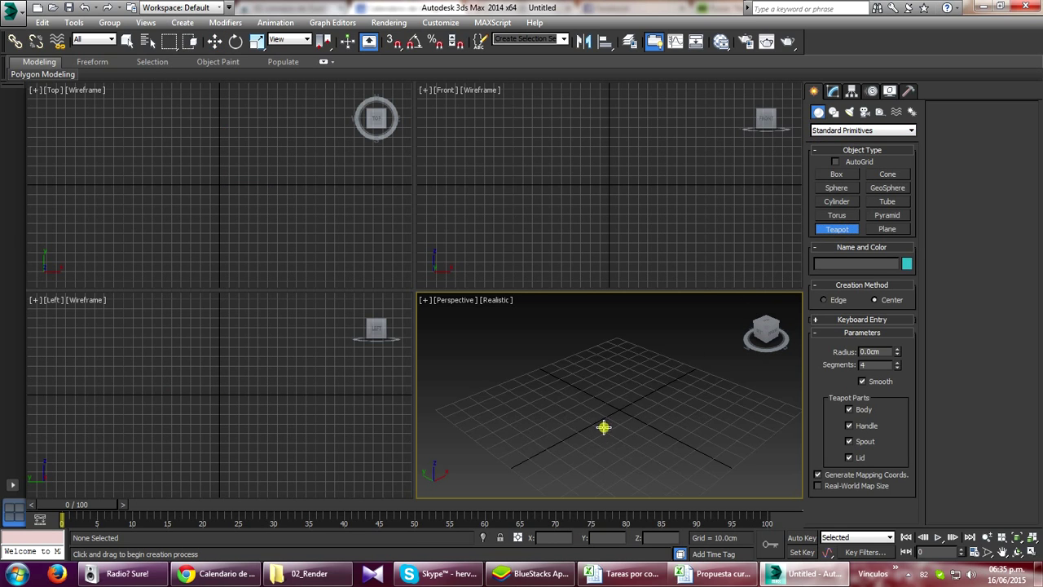
{"action": "left_click_drag", "start_coordinate": [619, 408], "coordinate": [639, 385]}
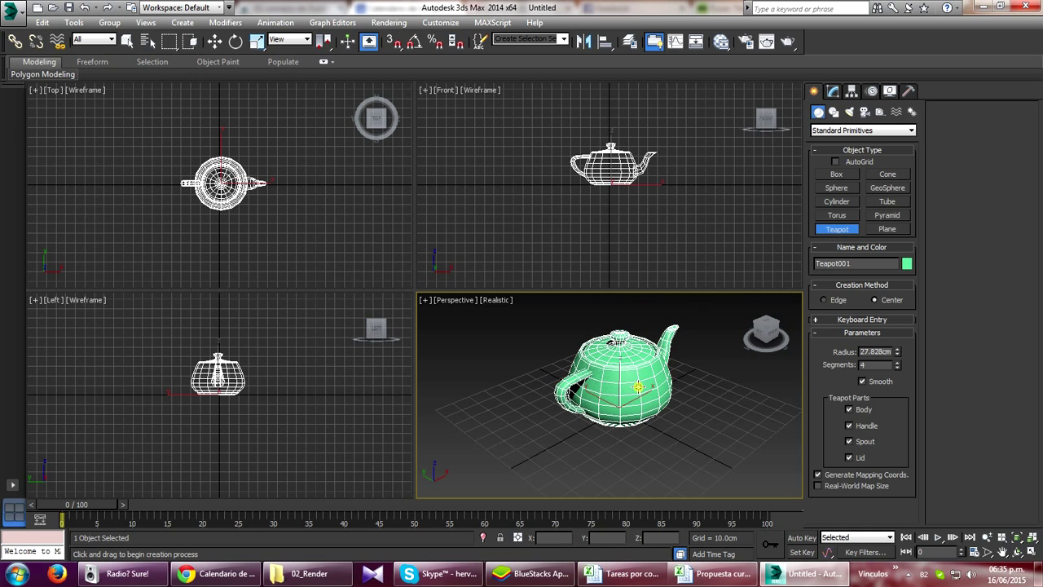
{"action": "key", "text": "w"}
{"action": "scroll", "coordinate": [639, 391], "scroll_direction": "down", "scroll_amount": 3}
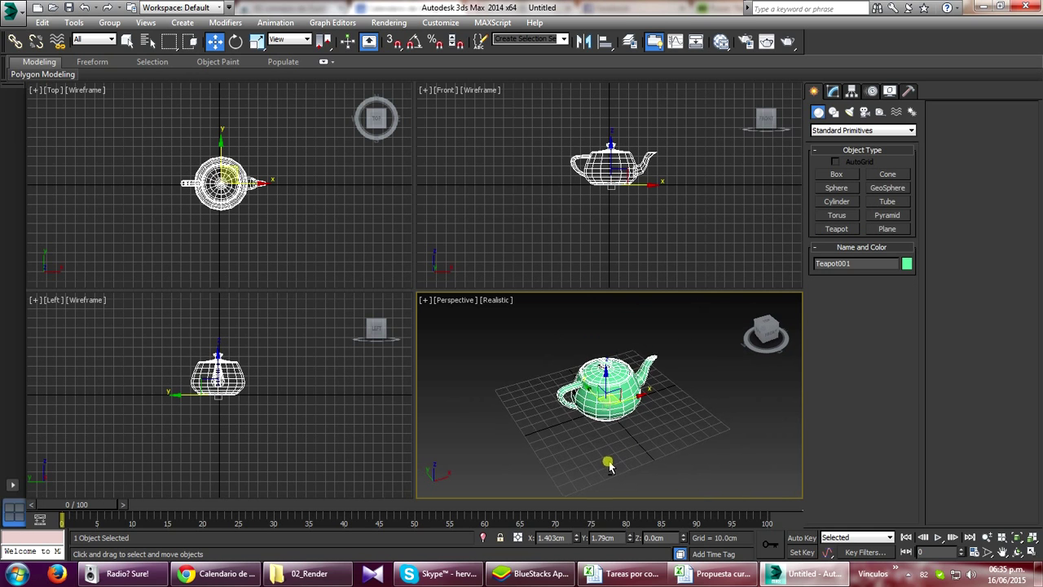
{"action": "scroll", "coordinate": [608, 466], "scroll_direction": "down", "scroll_amount": 2}
{"action": "scroll", "coordinate": [562, 430], "scroll_direction": "down", "scroll_amount": 1}
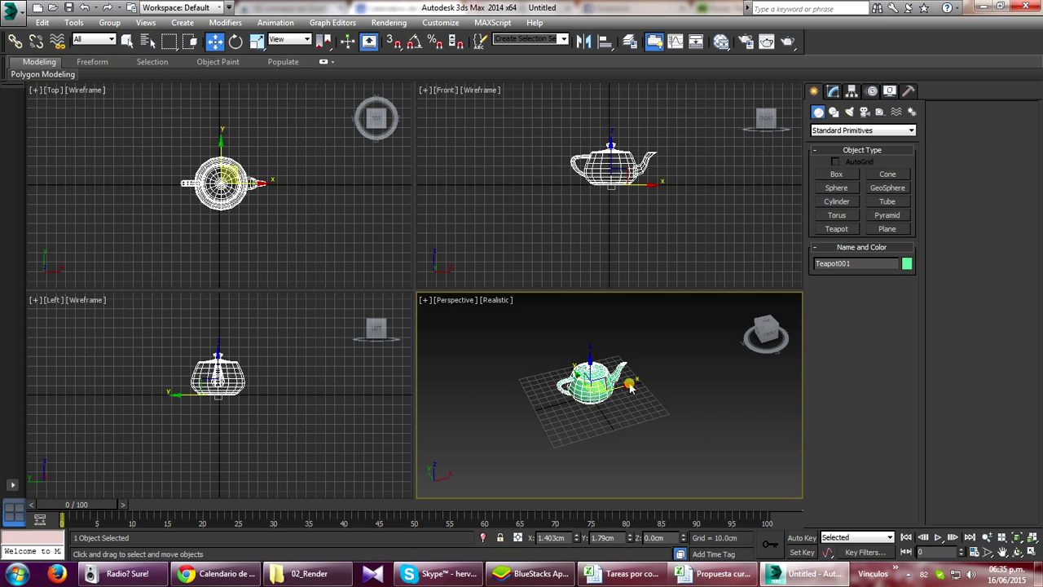
{"action": "middle_click_drag", "start_coordinate": [634, 405], "coordinate": [640, 428]}
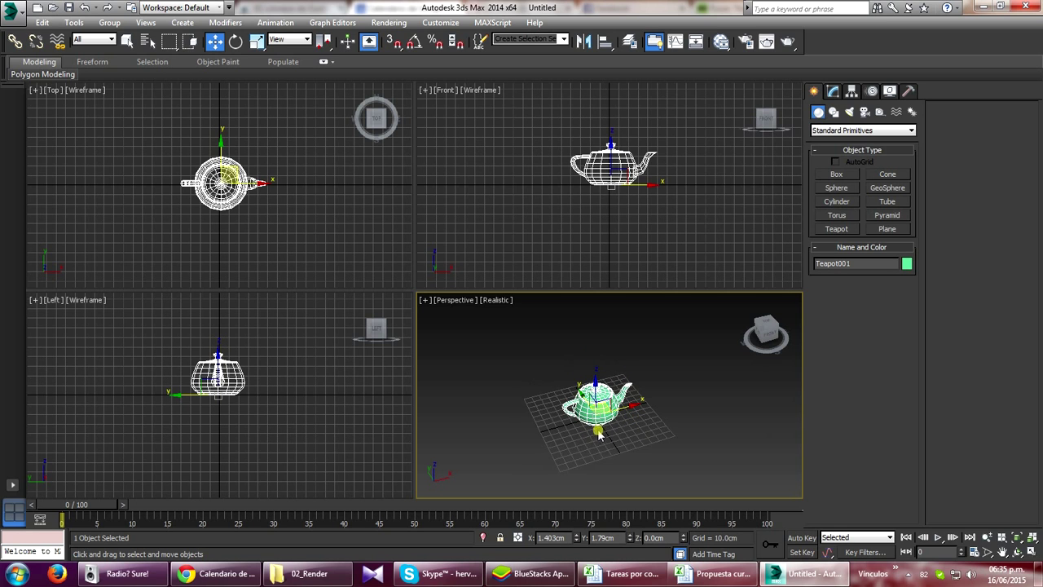
{"action": "left_click_drag", "start_coordinate": [634, 405], "coordinate": [548, 454], "text": "shift"}
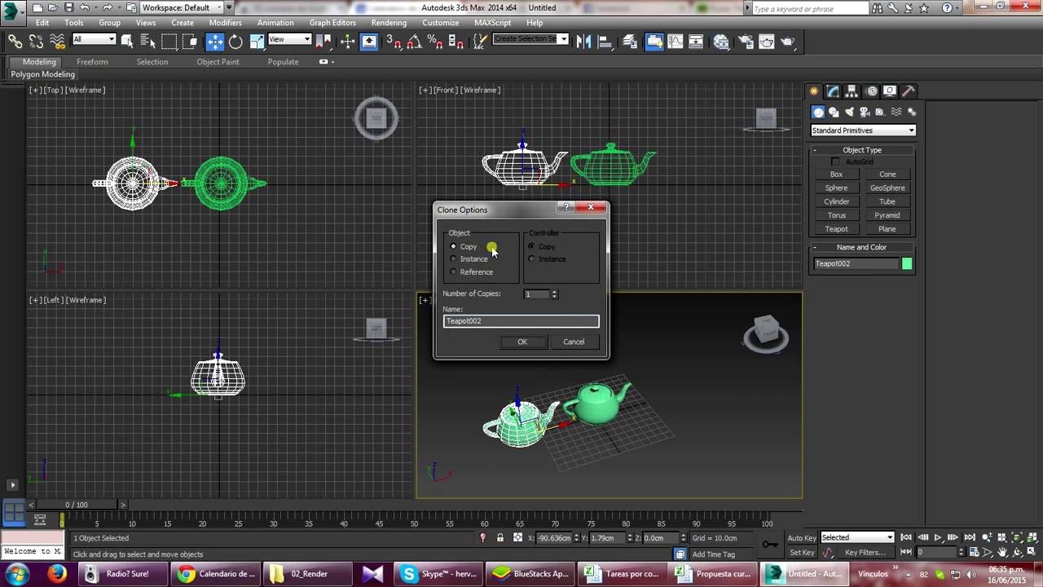
{"action": "left_click_drag", "start_coordinate": [509, 211], "coordinate": [545, 115]}
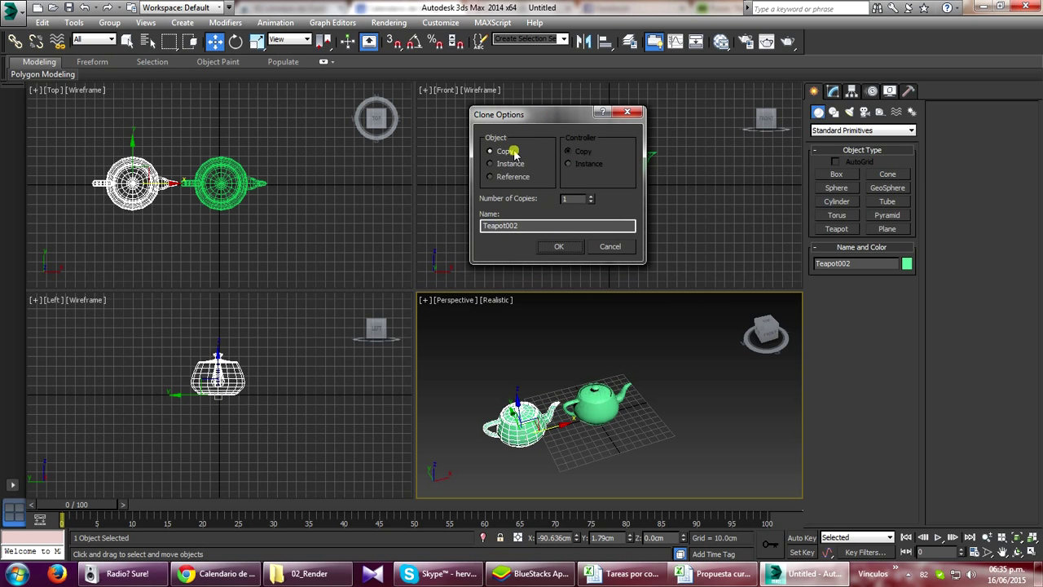
{"action": "left_click", "coordinate": [557, 249]}
{"action": "middle_click_drag", "start_coordinate": [544, 394], "coordinate": [658, 402]}
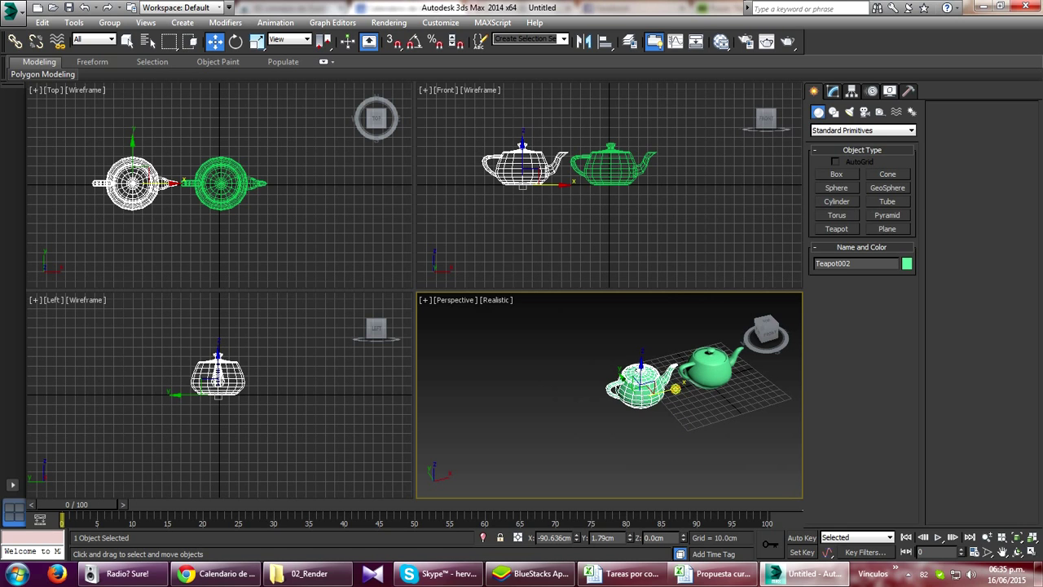
{"action": "scroll", "coordinate": [586, 424], "scroll_direction": "down", "scroll_amount": 2}
{"action": "scroll", "coordinate": [559, 424], "scroll_direction": "up", "scroll_amount": 2}
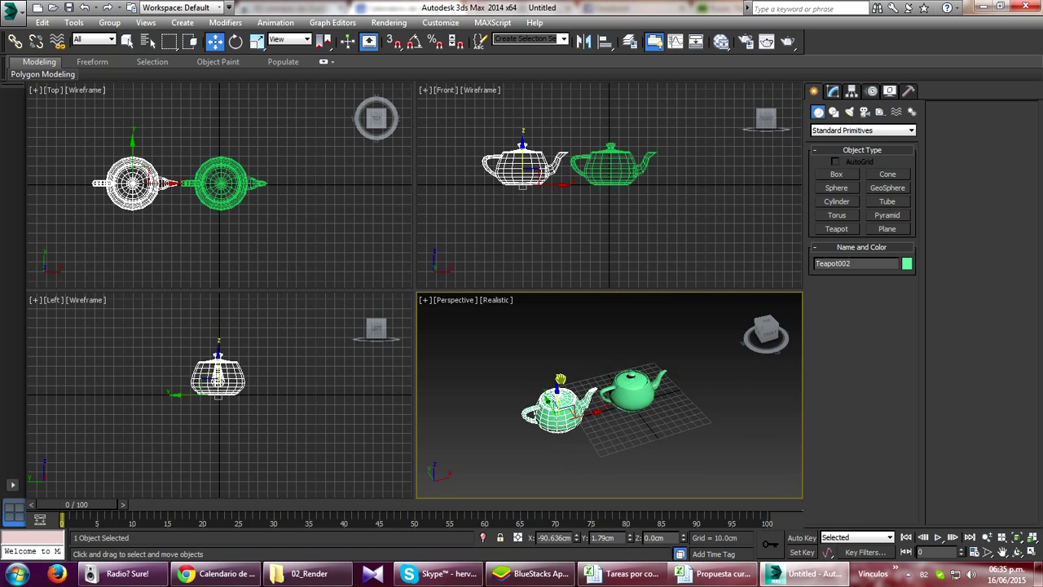
{"action": "scroll", "coordinate": [562, 383], "scroll_direction": "up", "scroll_amount": 3}
{"action": "right_click", "coordinate": [584, 403]}
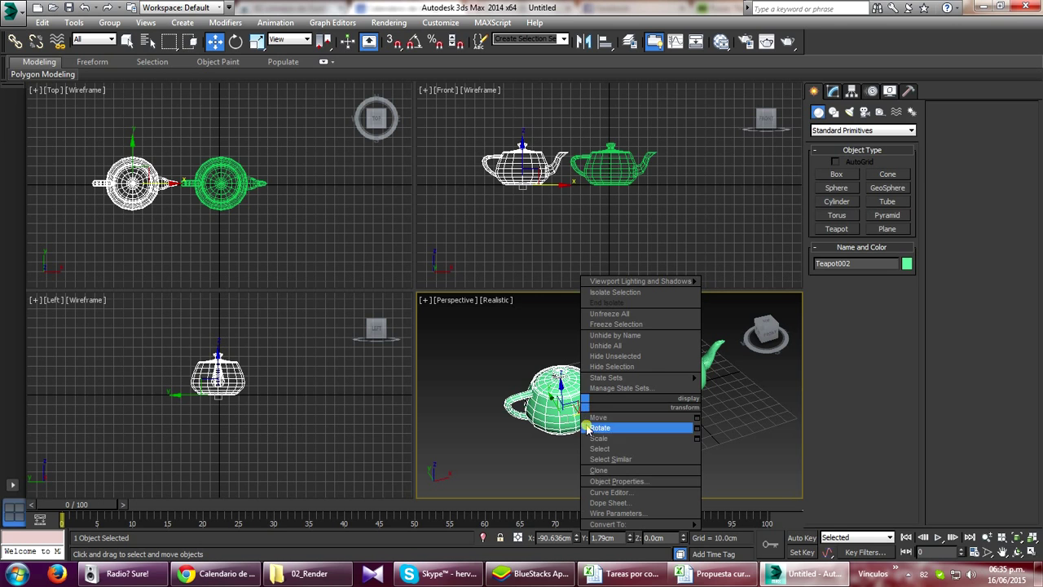
{"action": "left_click", "coordinate": [600, 471]}
{"action": "left_click", "coordinate": [554, 336]}
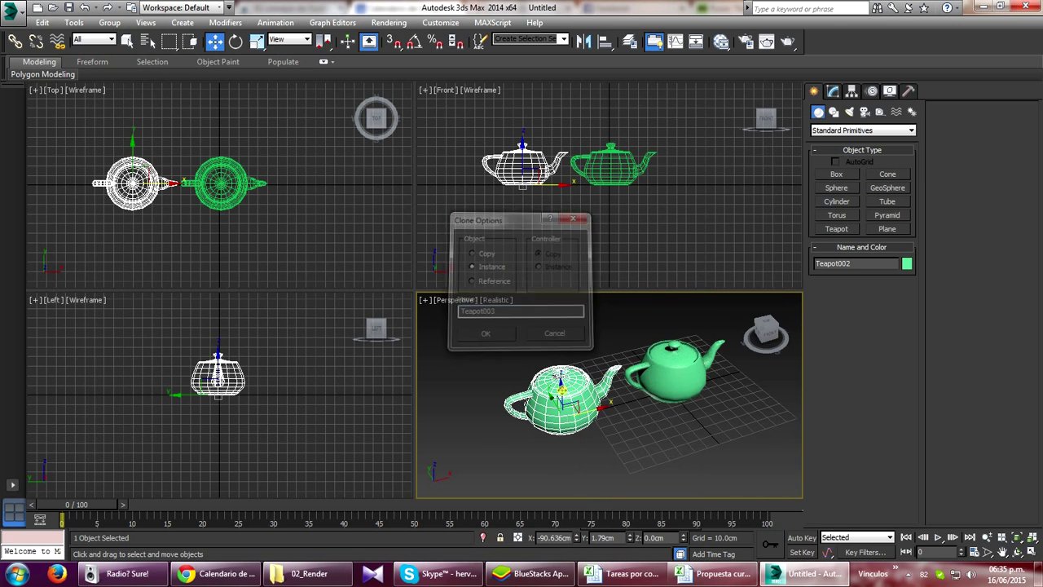
{"action": "key", "text": "Delete"}
{"action": "left_click", "coordinate": [634, 394]}
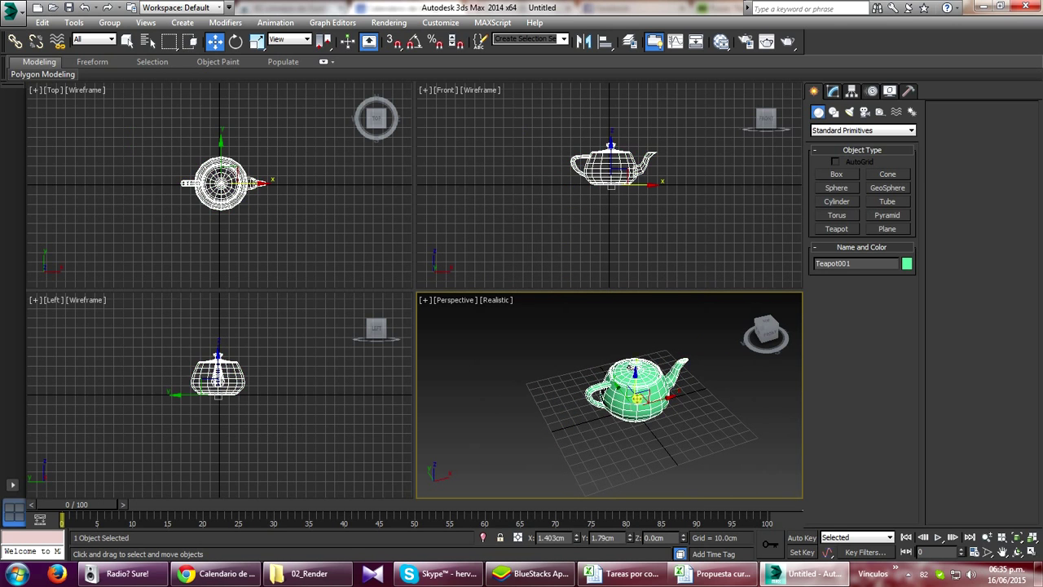
{"action": "left_click_drag", "start_coordinate": [668, 399], "coordinate": [544, 417], "text": "shift"}
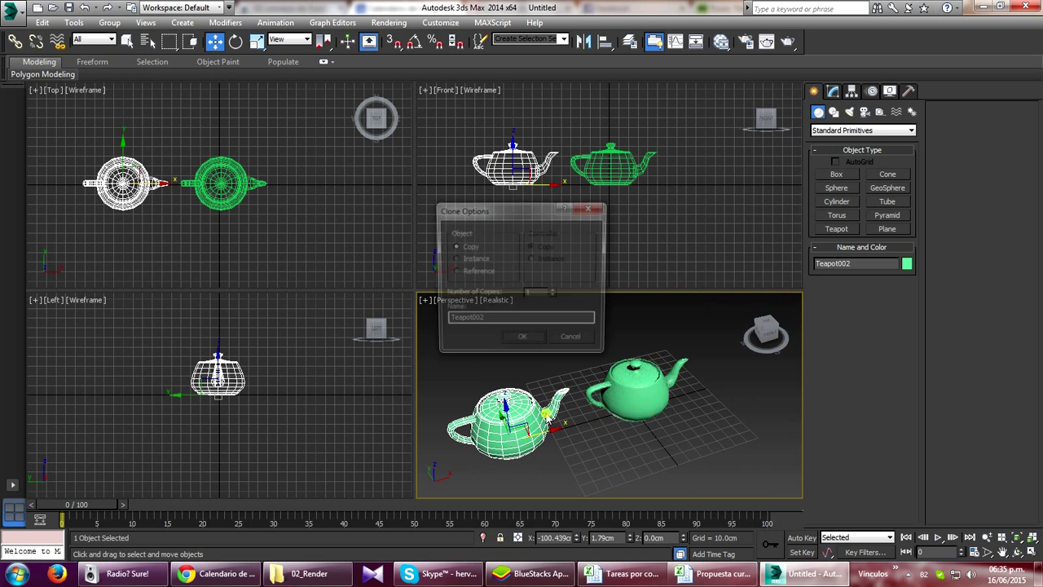
{"action": "left_click", "coordinate": [575, 342]}
{"action": "scroll", "coordinate": [538, 453], "scroll_direction": "down", "scroll_amount": 2}
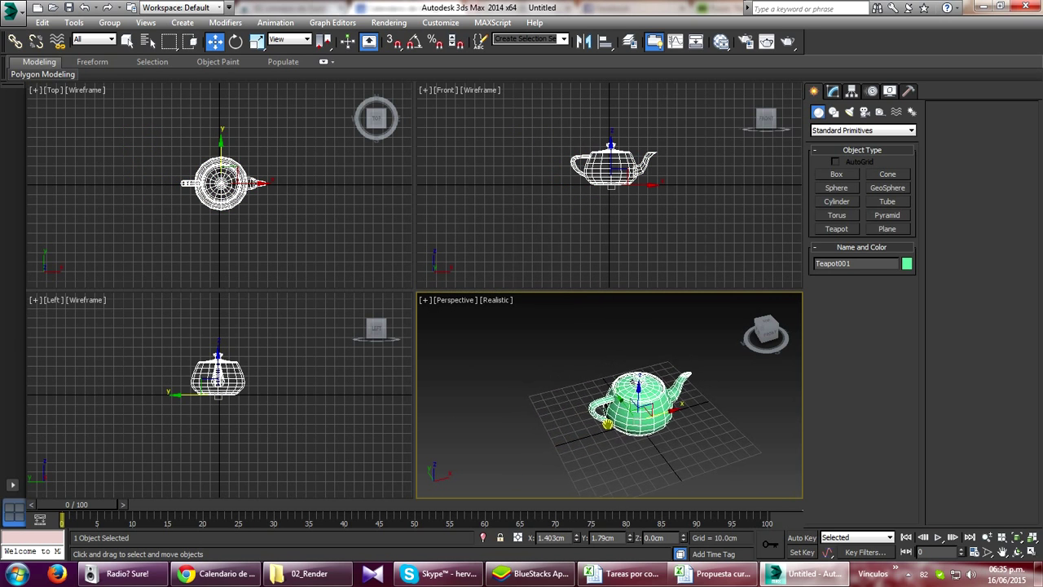
{"action": "scroll", "coordinate": [538, 453], "scroll_direction": "down", "scroll_amount": 2}
{"action": "mouse_move", "coordinate": [538, 453]}
{"action": "middle_mouse_down", "text": "alt"}
{"action": "mouse_move", "coordinate": [617, 454]}
{"action": "mouse_move", "coordinate": [506, 454]}
{"action": "mouse_move", "coordinate": [673, 449]}
{"action": "mouse_move", "coordinate": [581, 423]}
{"action": "mouse_move", "coordinate": [587, 407]}
{"action": "mouse_move", "coordinate": [677, 426]}
{"action": "mouse_move", "coordinate": [645, 458]}
{"action": "mouse_move", "coordinate": [693, 421]}
{"action": "middle_mouse_up", "text": "alt"}
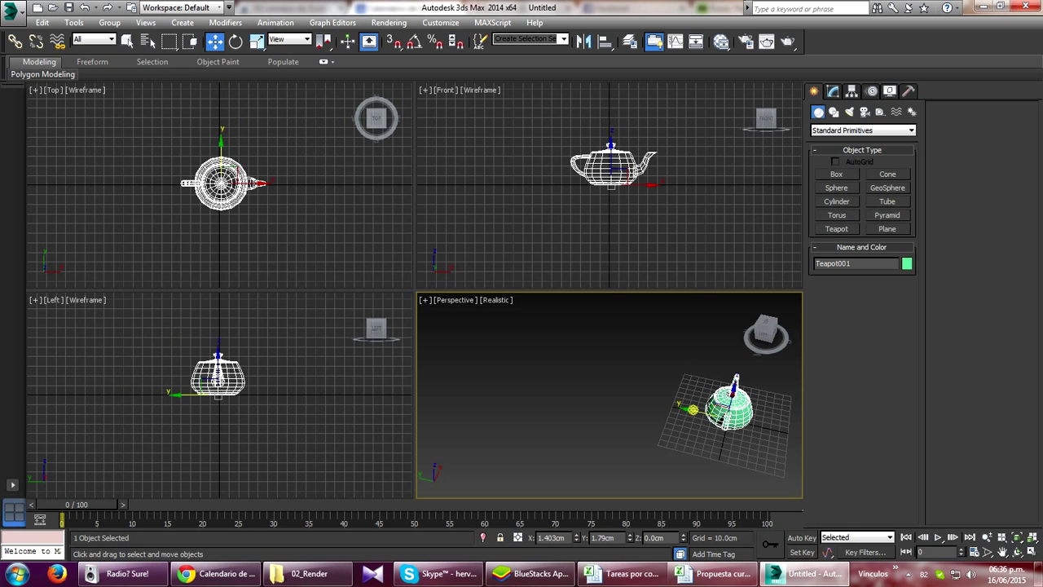
Shift-drag the teapot along Y into 9 copies, forming a row up to Teapot010
{"action": "left_click_drag", "start_coordinate": [693, 409], "coordinate": [645, 390], "text": "shift"}
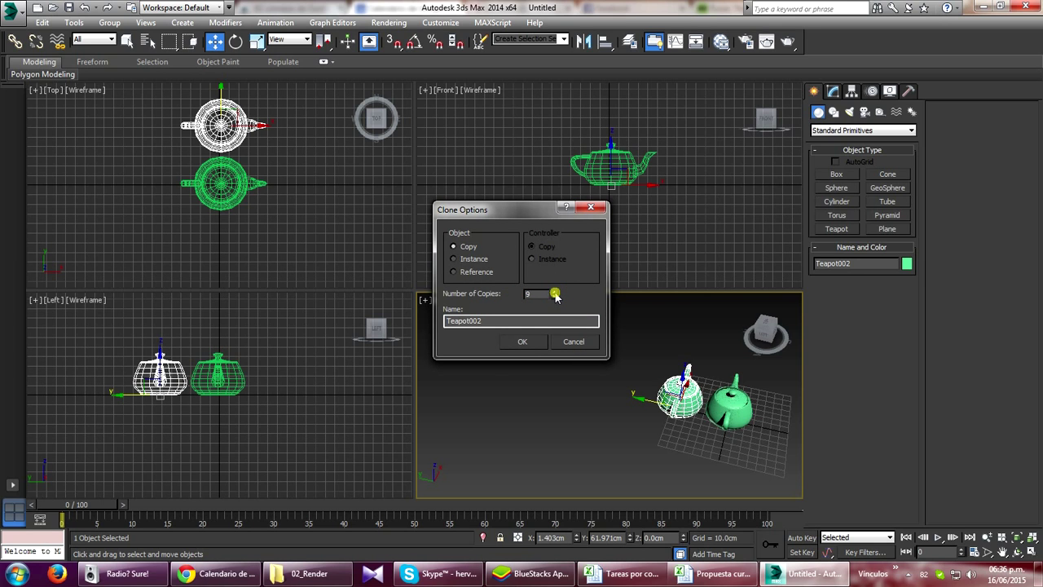
{"action": "left_click", "coordinate": [524, 342]}
{"action": "scroll", "coordinate": [716, 417], "scroll_direction": "down", "scroll_amount": 3}
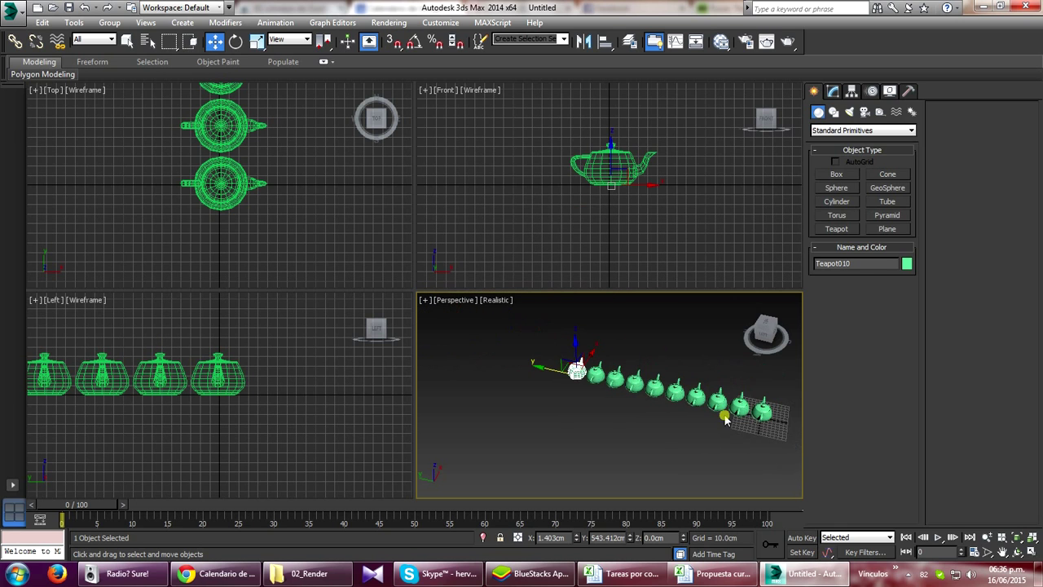
{"action": "left_click_drag", "start_coordinate": [532, 327], "coordinate": [819, 486]}
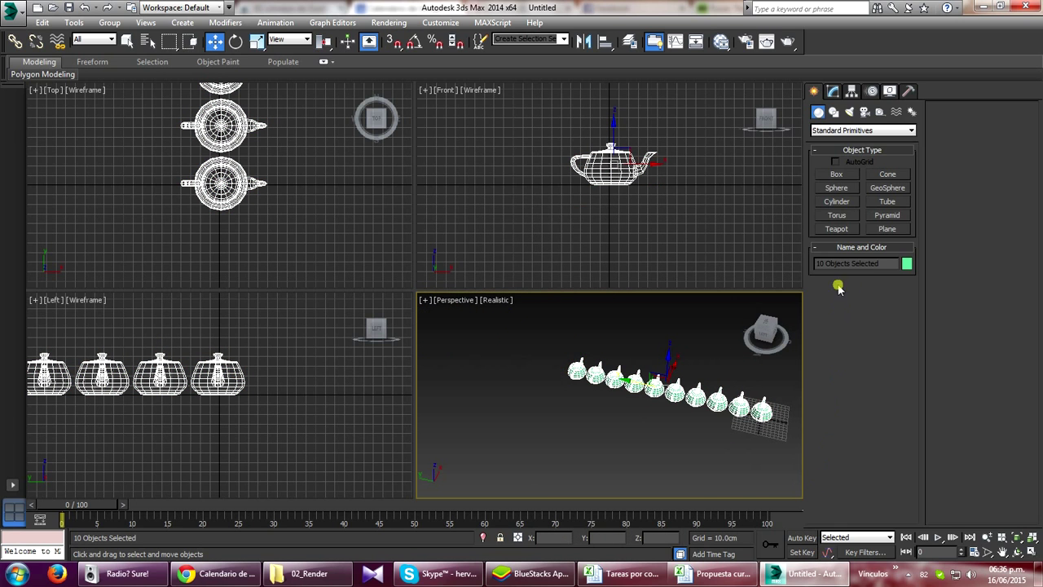
{"action": "middle_click_drag", "start_coordinate": [789, 353], "coordinate": [670, 432]}
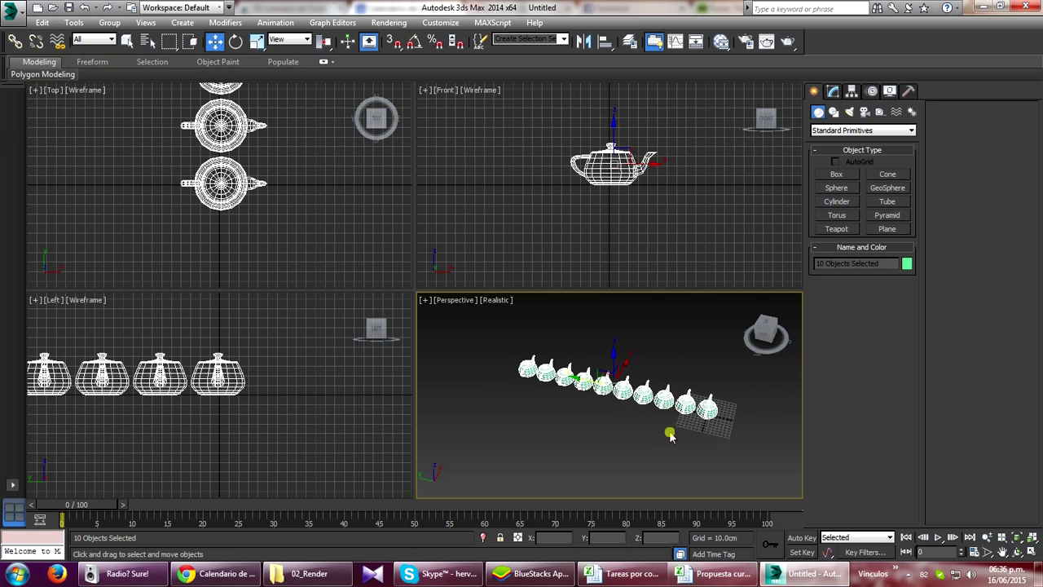
{"action": "left_click", "coordinate": [716, 440]}
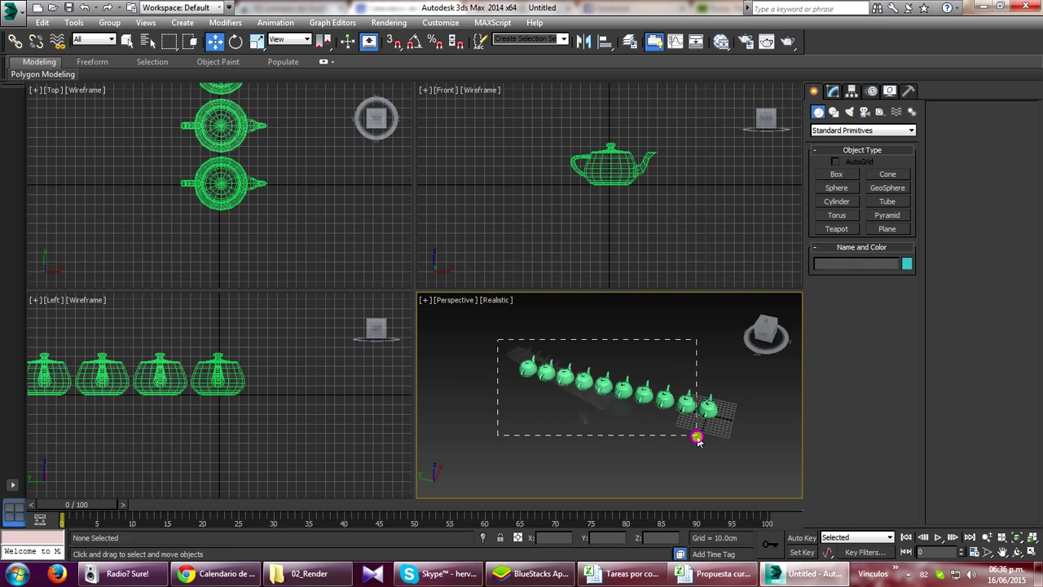
Move Teapot010 and the last teapot off the row, up and to the right
{"action": "left_click_drag", "start_coordinate": [657, 421], "coordinate": [698, 430]}
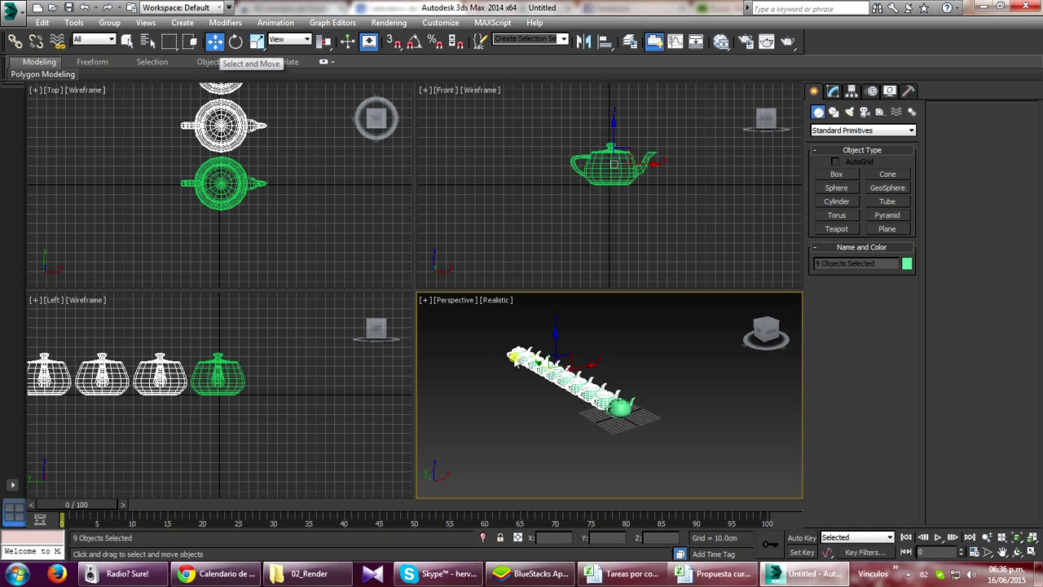
{"action": "mouse_move", "coordinate": [552, 374]}
{"action": "middle_mouse_down", "text": "alt"}
{"action": "mouse_move", "coordinate": [554, 453]}
{"action": "mouse_move", "coordinate": [621, 426]}
{"action": "middle_mouse_up", "text": "alt"}
{"action": "key", "text": "ctrl+z"}
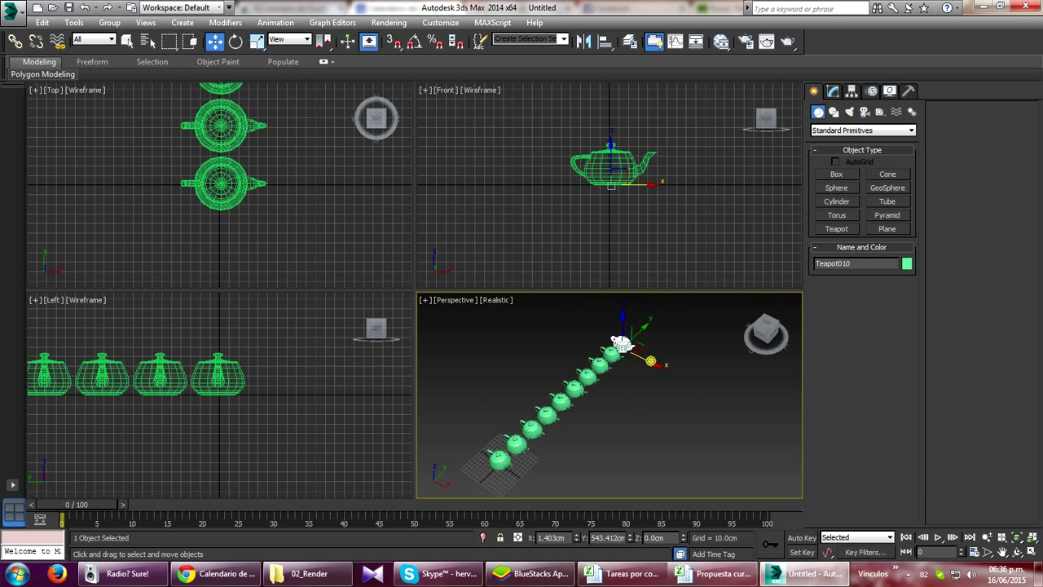
{"action": "left_click_drag", "start_coordinate": [650, 362], "coordinate": [714, 390]}
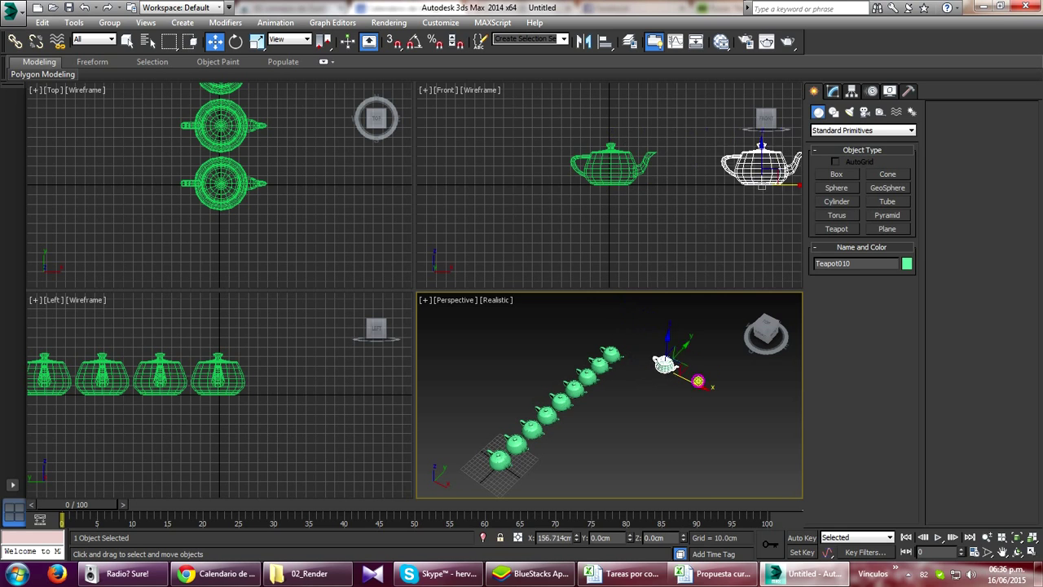
{"action": "mouse_move", "coordinate": [614, 355]}
{"action": "left_mouse_down"}
{"action": "mouse_move", "coordinate": [632, 337]}
{"action": "mouse_move", "coordinate": [622, 377]}
{"action": "left_mouse_up"}
Try moving Teapot007 to the upper left, then undo it and re-angle the view
{"action": "left_click", "coordinate": [599, 364]}
{"action": "left_click", "coordinate": [587, 377]}
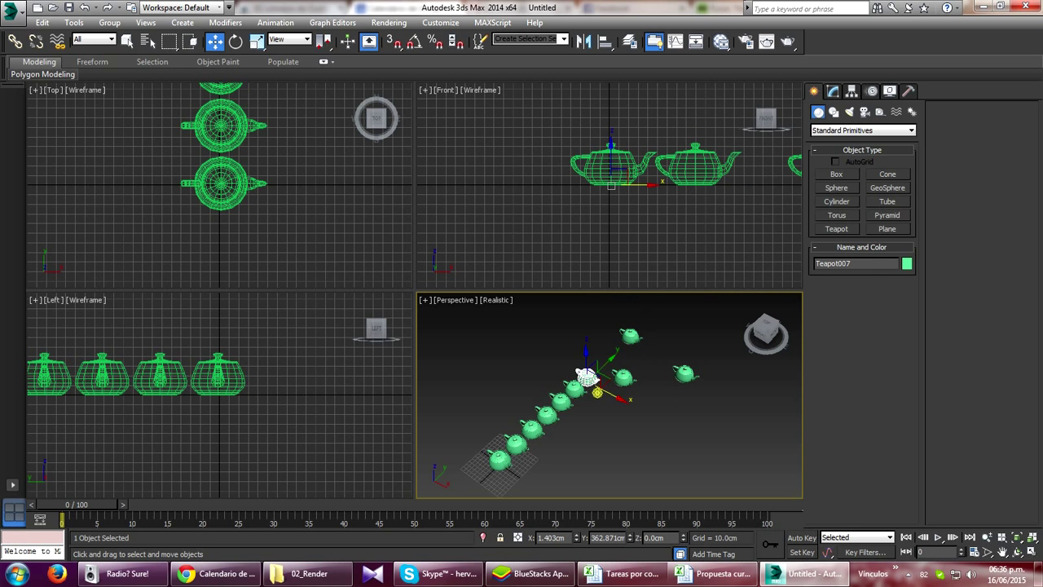
{"action": "mouse_move", "coordinate": [597, 393]}
{"action": "middle_mouse_down", "text": "alt"}
{"action": "mouse_move", "coordinate": [582, 419]}
{"action": "mouse_move", "coordinate": [636, 418]}
{"action": "middle_mouse_up", "text": "alt"}
{"action": "left_click_drag", "start_coordinate": [604, 405], "coordinate": [494, 342]}
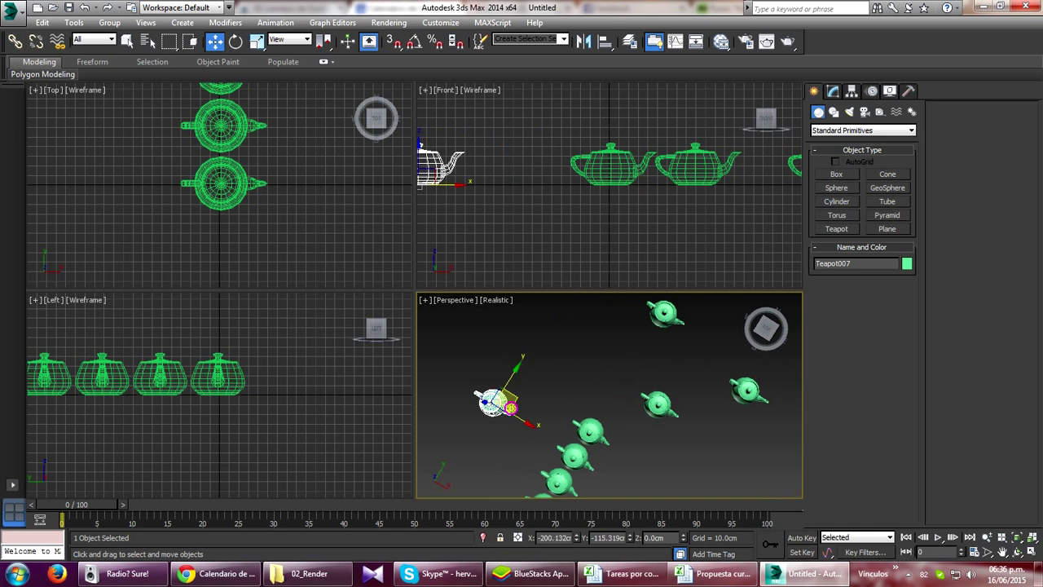
{"action": "key", "text": "ctrl+z"}
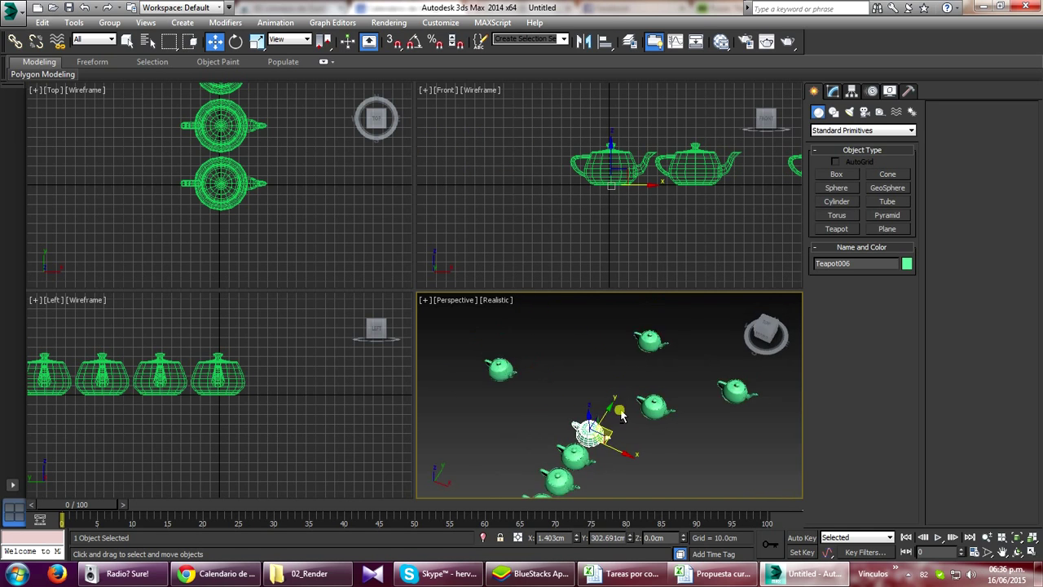
{"action": "middle_click_drag", "start_coordinate": [602, 407], "coordinate": [620, 424], "text": "alt"}
{"action": "key", "text": "shift+z"}
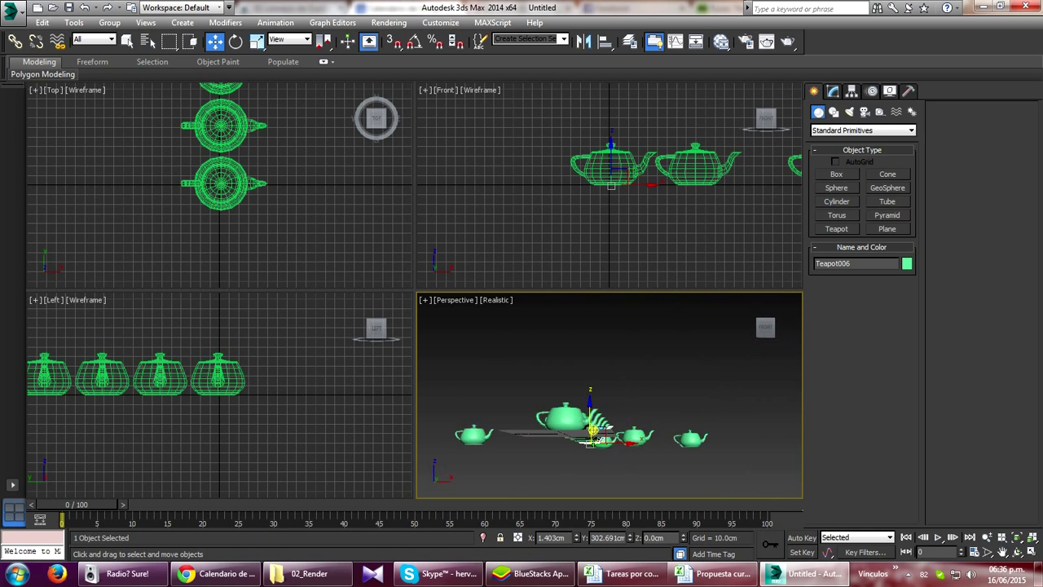
{"action": "key", "text": "ctrl+z"}
Lift Teapot005 up and back above the row to Z 157.355cm
{"action": "key", "text": "shift+z"}
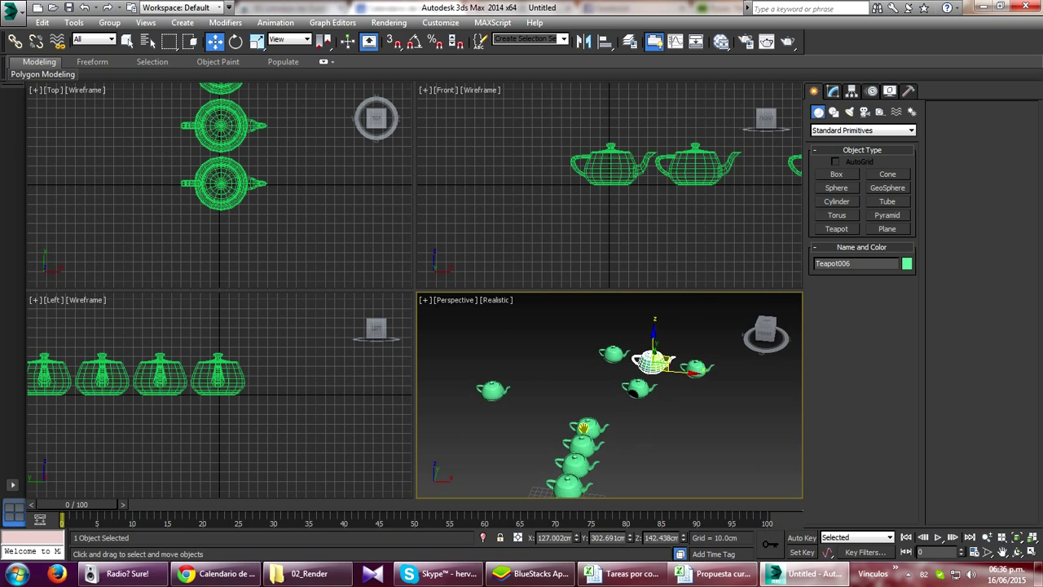
{"action": "key", "text": "shift+z"}
{"action": "key", "text": "shift+z"}
{"action": "key", "text": "shift+z"}
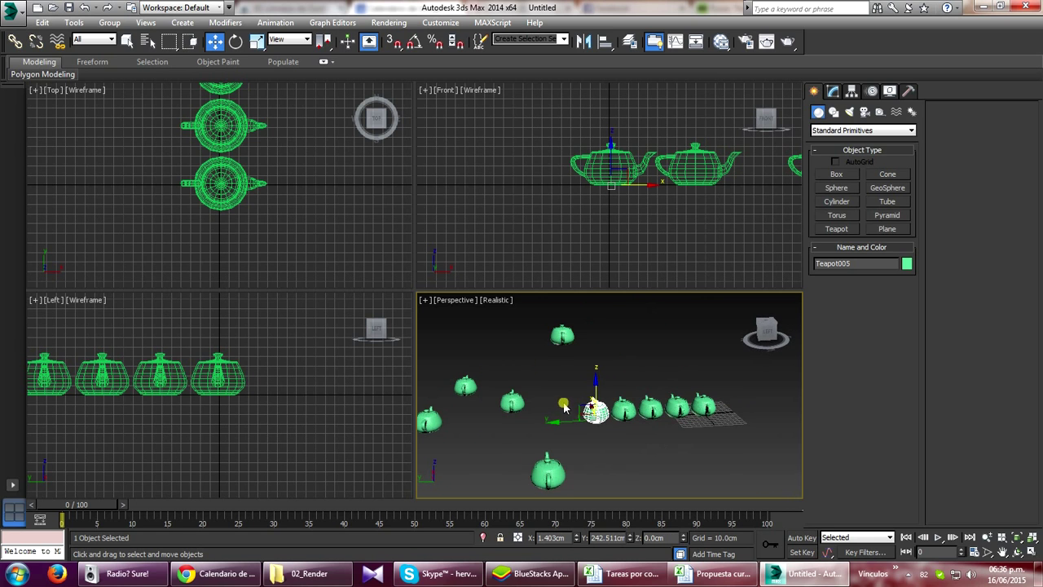
{"action": "left_click_drag", "start_coordinate": [583, 405], "coordinate": [665, 337]}
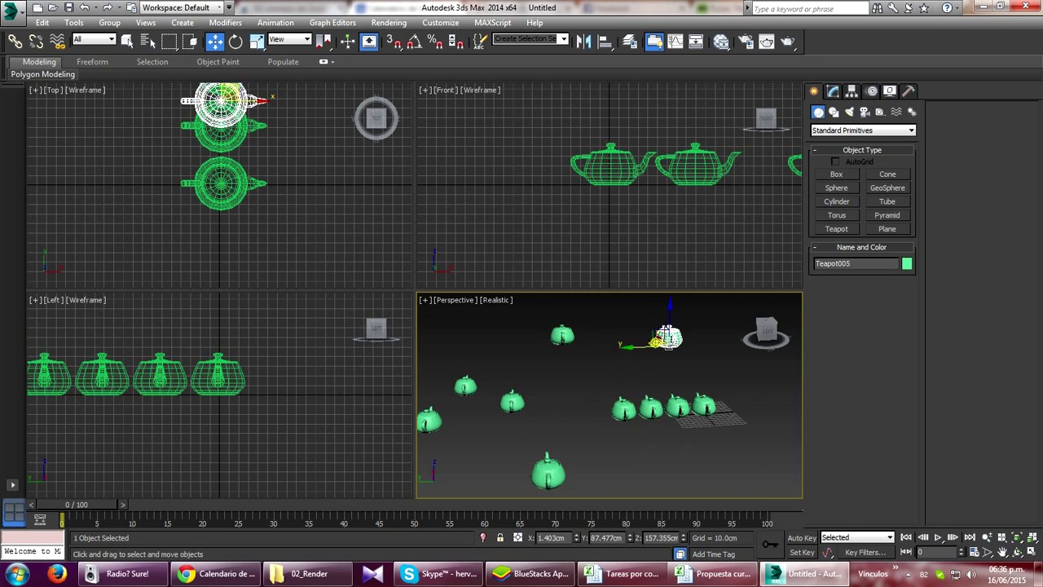
Undo the recent teapot moves, including those of Teapot004 and Teapot003
{"action": "key", "text": "shift+z"}
{"action": "key", "text": "shift+z"}
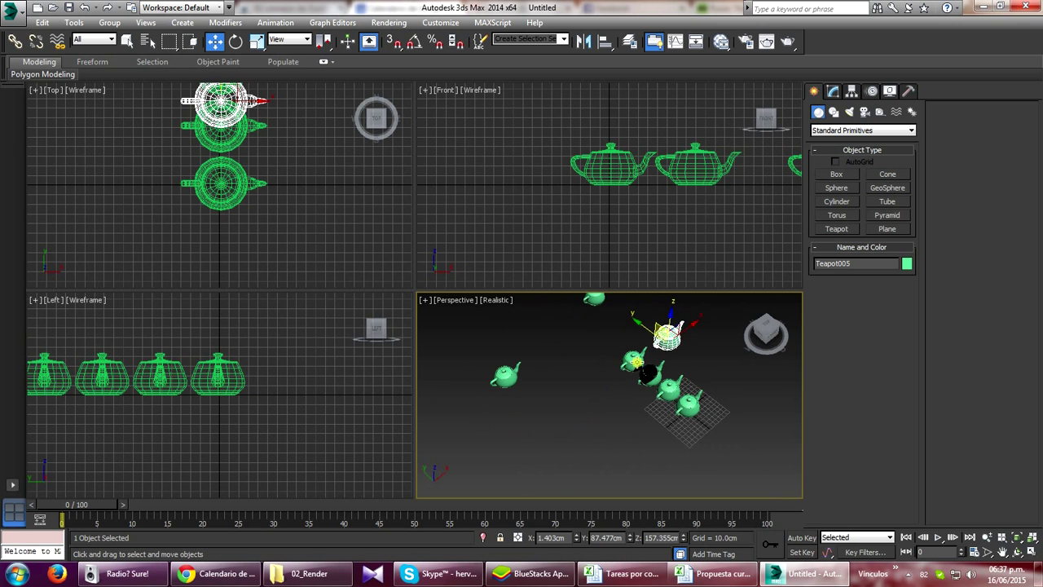
{"action": "key", "text": "ctrl+z"}
{"action": "key", "text": "shift+z"}
{"action": "key", "text": "ctrl+z"}
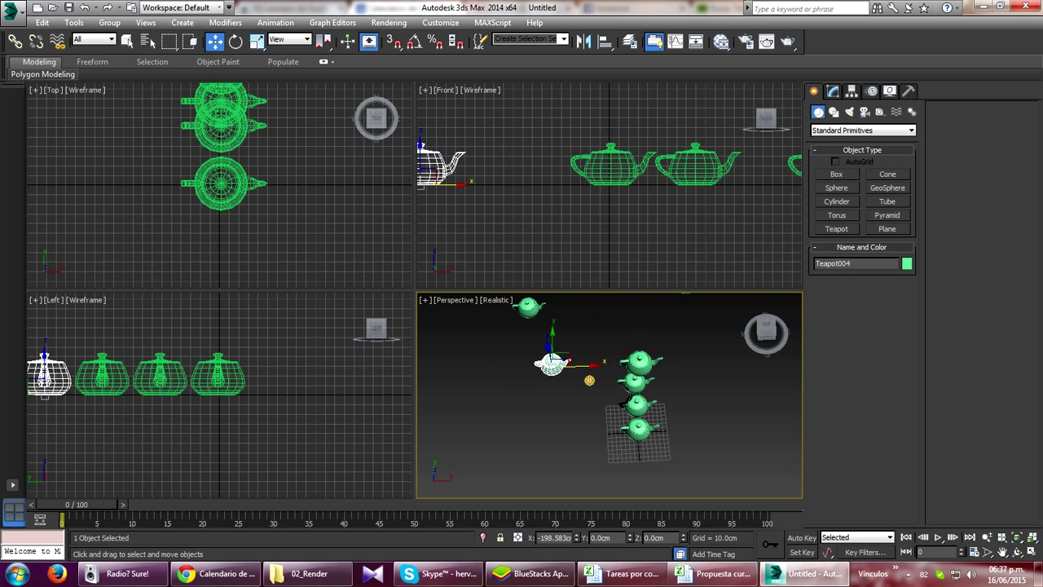
{"action": "key", "text": "shift+z"}
{"action": "key", "text": "ctrl+z"}
{"action": "key", "text": "shift+z"}
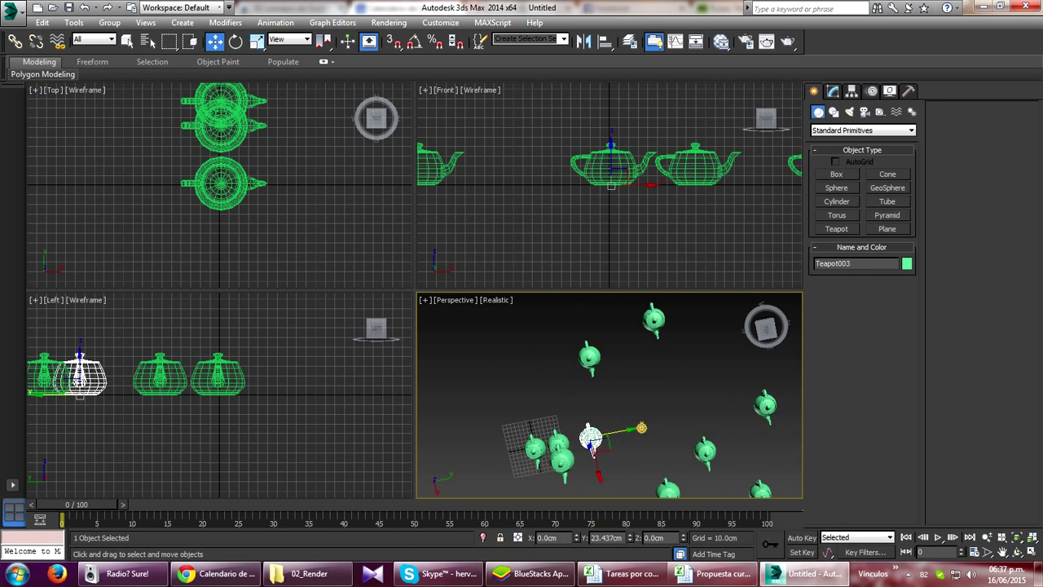
{"action": "key", "text": "ctrl+z"}
{"action": "key", "text": "shift+z"}
{"action": "key", "text": "ctrl+z"}
{"action": "key", "text": "shift+z"}
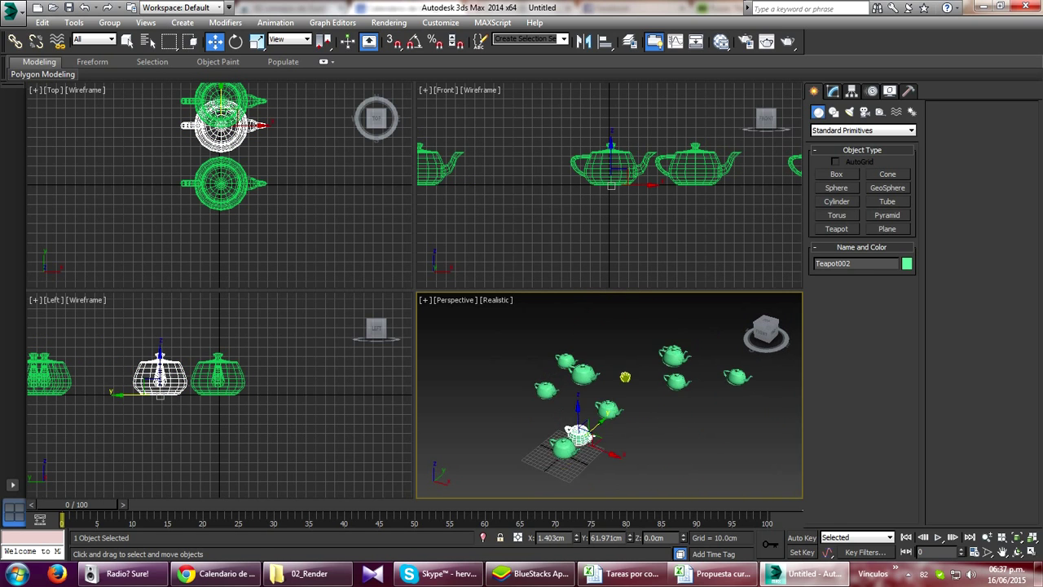
{"action": "key", "text": "ctrl+z"}
{"action": "key", "text": "ctrl+z"}
{"action": "key", "text": "shift+z"}
{"action": "key", "text": "shift+z"}
{"action": "key", "text": "shift+z"}
{"action": "key", "text": "shift+z"}
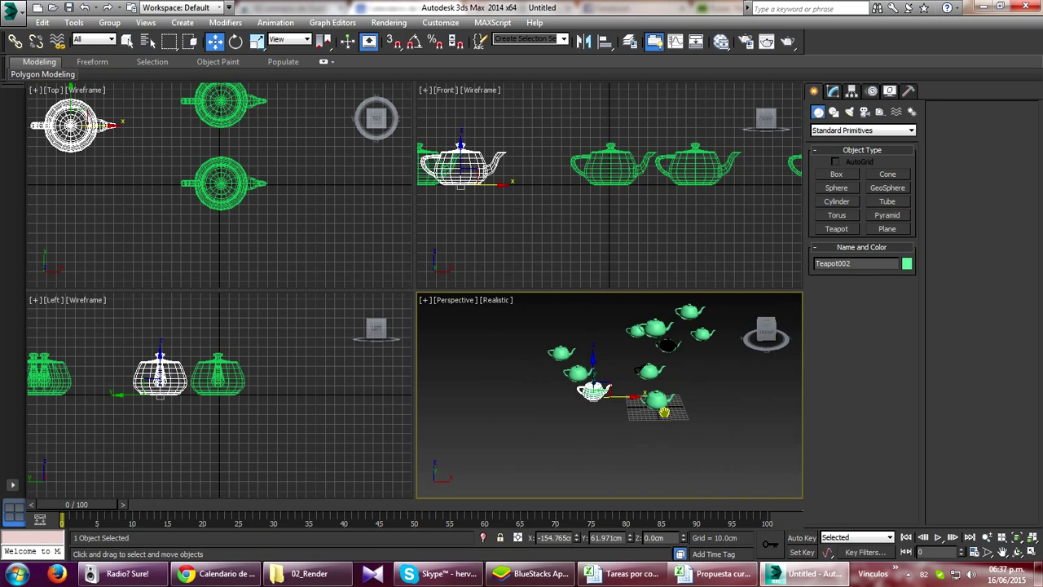
{"action": "key", "text": "shift+z"}
{"action": "key", "text": "shift+z"}
{"action": "key", "text": "shift+z"}
{"action": "key", "text": "shift+z"}
{"action": "key", "text": "shift+z"}
{"action": "key", "text": "shift+z"}
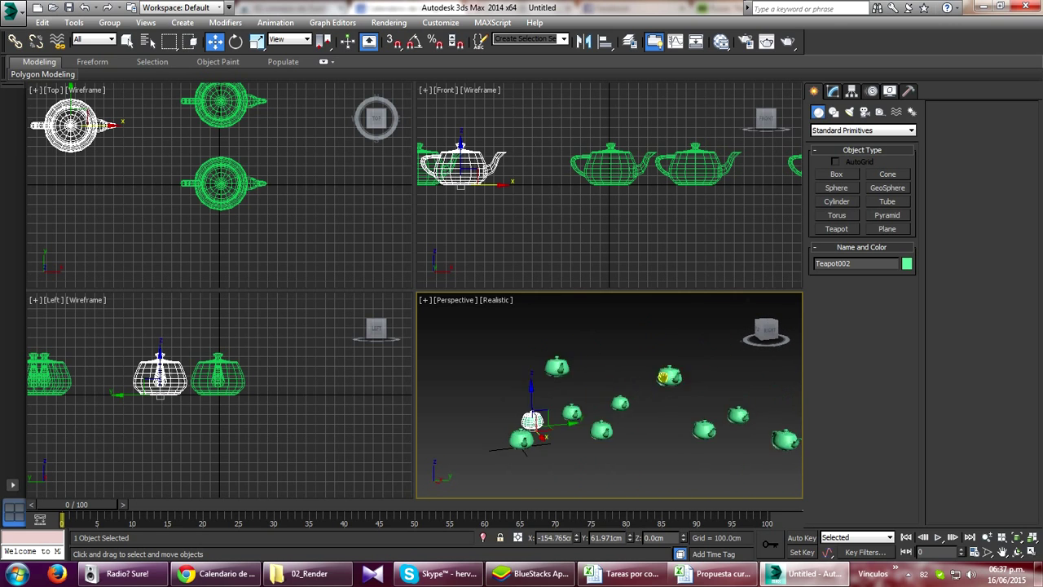
{"action": "key", "text": "shift+z"}
{"action": "key", "text": "shift+z"}
{"action": "key", "text": "shift+z"}
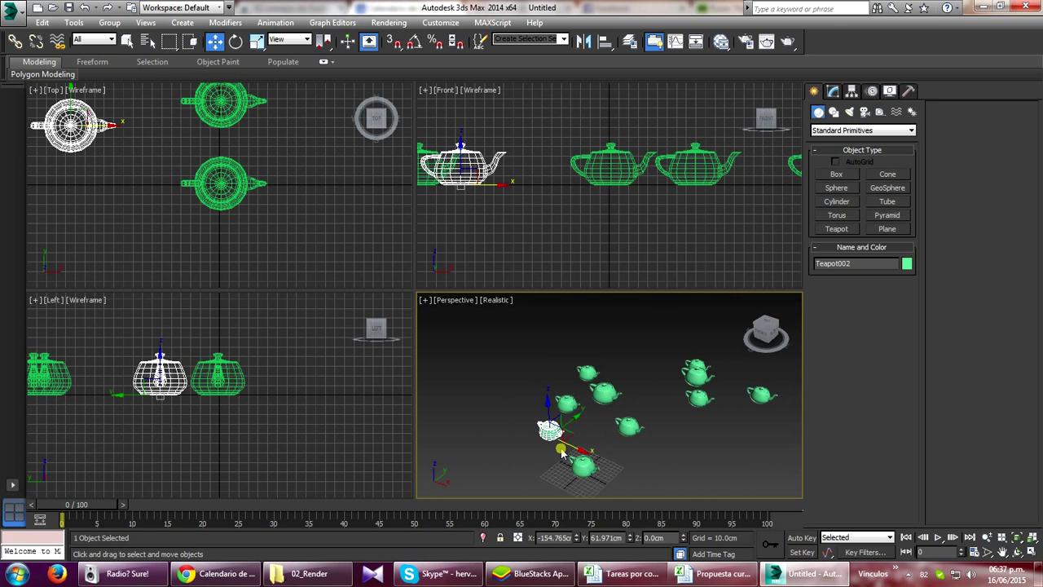
Redo three moves so most teapots sit back in the diagonal row
{"action": "key", "text": "ctrl+y"}
{"action": "key", "text": "ctrl+y"}
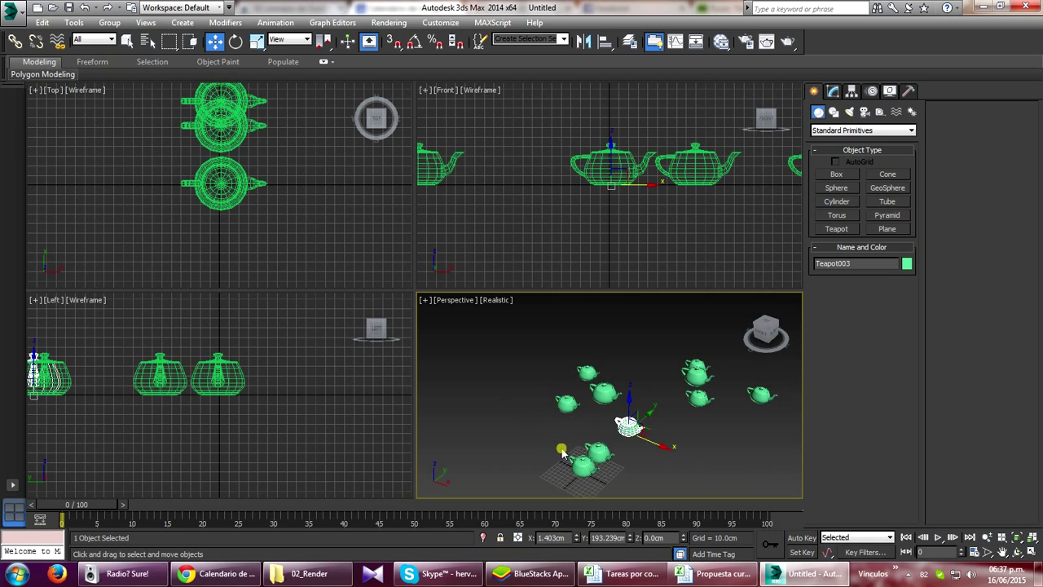
{"action": "key", "text": "ctrl+y"}
{"action": "key", "text": "ctrl+y"}
{"action": "key", "text": "ctrl+y"}
{"action": "key", "text": "ctrl+y"}
{"action": "key", "text": "ctrl+y"}
{"action": "key", "text": "ctrl+y"}
{"action": "key", "text": "ctrl+y"}
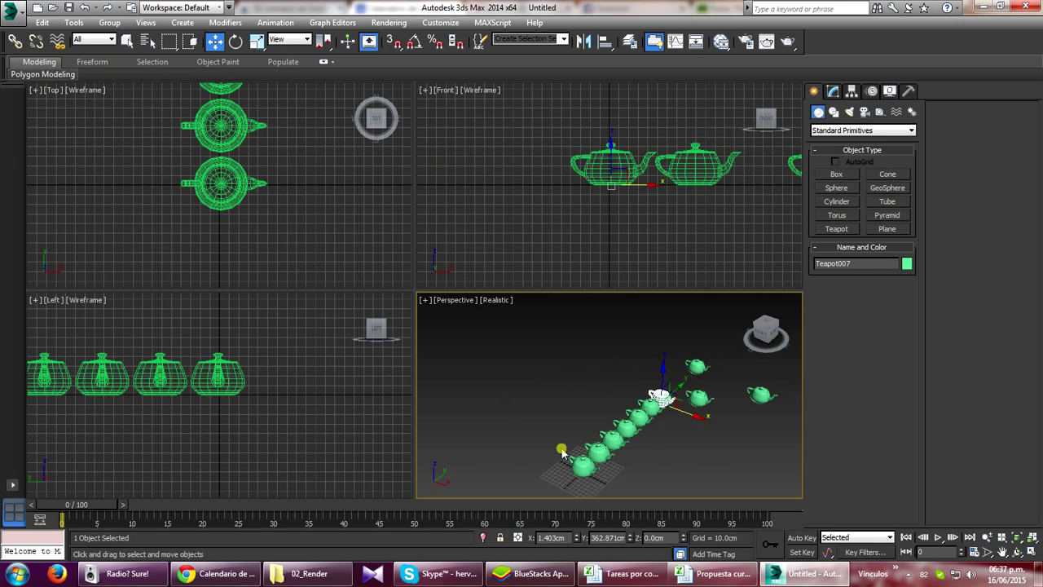
{"action": "key", "text": "ctrl+y"}
{"action": "key", "text": "ctrl+y"}
{"action": "key", "text": "ctrl+y"}
{"action": "key", "text": "ctrl+y"}
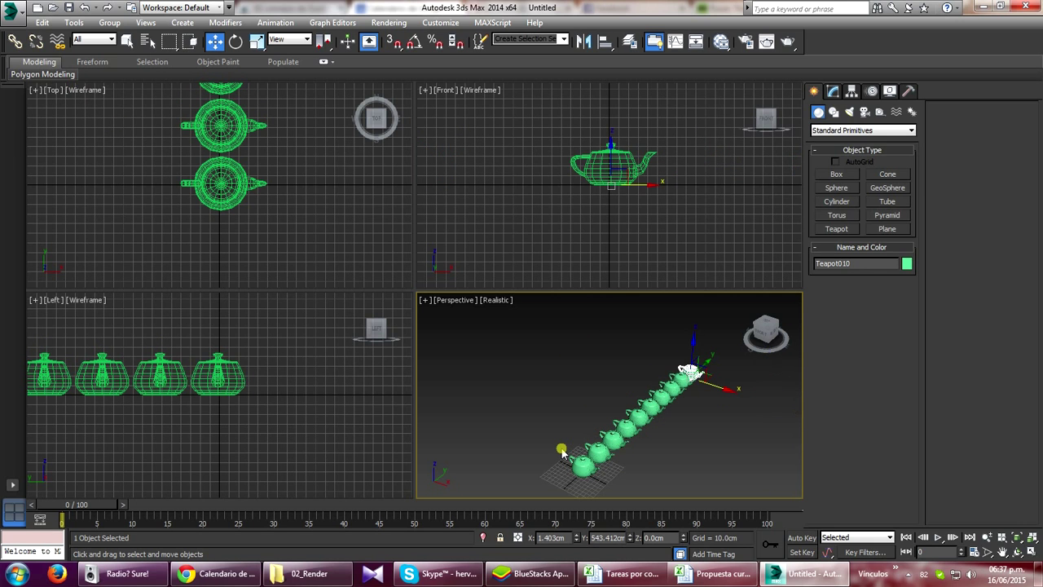
Orbit and pan around the teapot row, activate Select and Move, and deselect Teapot010
{"action": "mouse_move", "coordinate": [652, 454]}
{"action": "middle_mouse_down", "text": "alt"}
{"action": "mouse_move", "coordinate": [626, 378]}
{"action": "mouse_move", "coordinate": [652, 345]}
{"action": "middle_mouse_up", "text": "alt"}
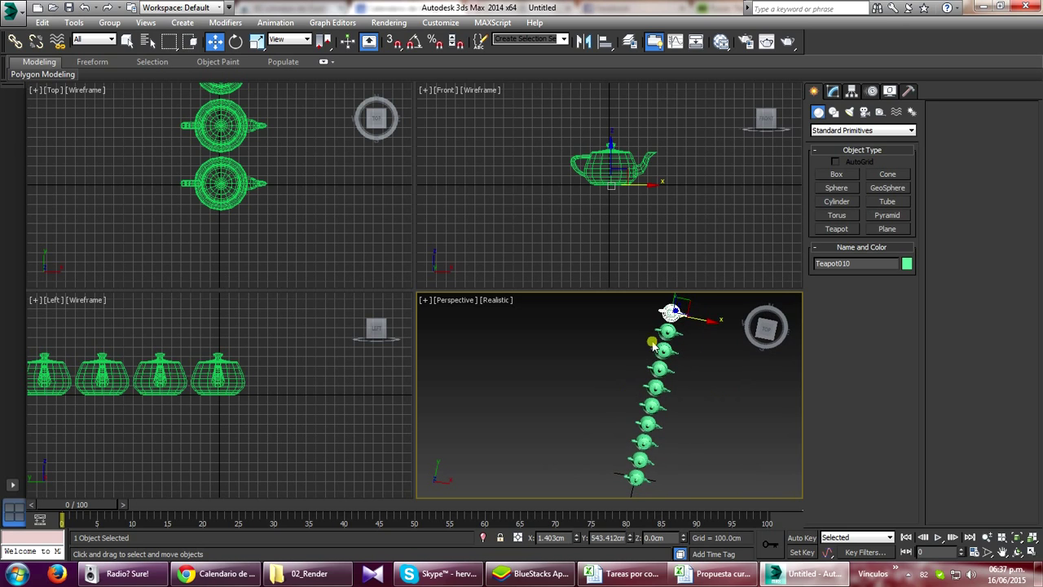
{"action": "mouse_move", "coordinate": [567, 448]}
{"action": "middle_mouse_down", "text": "alt"}
{"action": "mouse_move", "coordinate": [587, 377]}
{"action": "mouse_move", "coordinate": [612, 435]}
{"action": "mouse_move", "coordinate": [603, 410]}
{"action": "mouse_move", "coordinate": [494, 343]}
{"action": "middle_mouse_up", "text": "alt"}
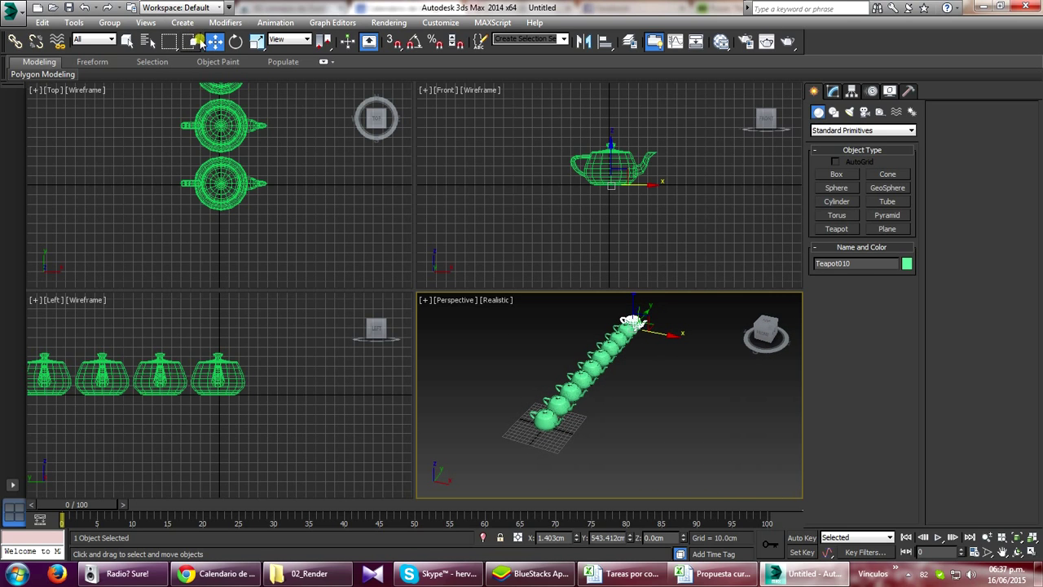
{"action": "left_click", "coordinate": [210, 42]}
{"action": "middle_click_drag", "start_coordinate": [559, 321], "coordinate": [517, 479]}
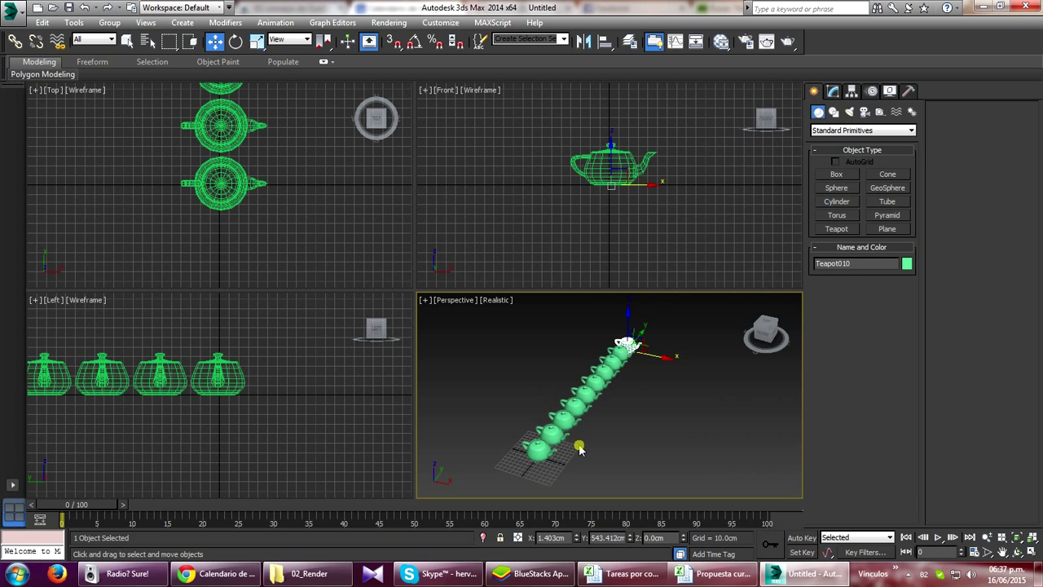
{"action": "mouse_move", "coordinate": [627, 436]}
{"action": "middle_mouse_down", "text": "alt"}
{"action": "mouse_move", "coordinate": [594, 389]}
{"action": "mouse_move", "coordinate": [533, 426]}
{"action": "mouse_move", "coordinate": [622, 472]}
{"action": "mouse_move", "coordinate": [650, 471]}
{"action": "mouse_move", "coordinate": [633, 459]}
{"action": "mouse_move", "coordinate": [636, 418]}
{"action": "mouse_move", "coordinate": [617, 422]}
{"action": "middle_mouse_up", "text": "alt"}
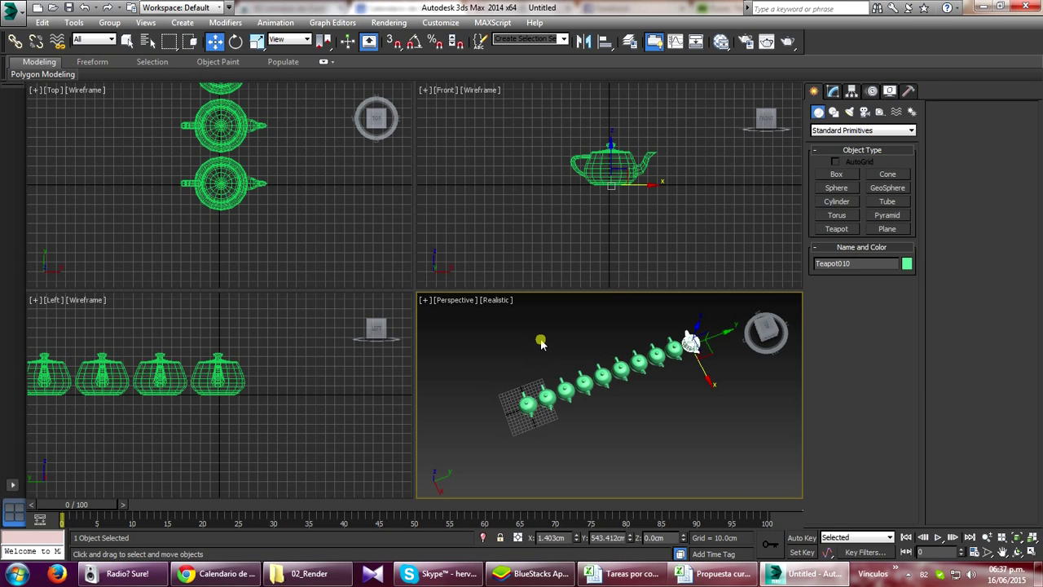
{"action": "left_click", "coordinate": [540, 342]}
{"action": "left_click", "coordinate": [519, 412]}
{"action": "scroll", "coordinate": [577, 425], "scroll_direction": "up", "scroll_amount": 2}
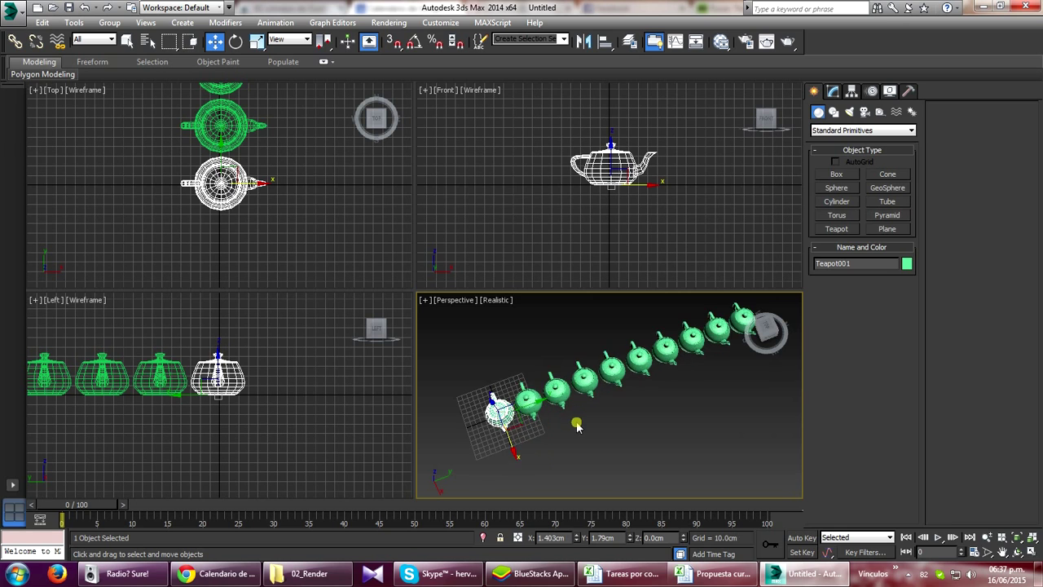
{"action": "middle_click_drag", "start_coordinate": [633, 414], "coordinate": [621, 431]}
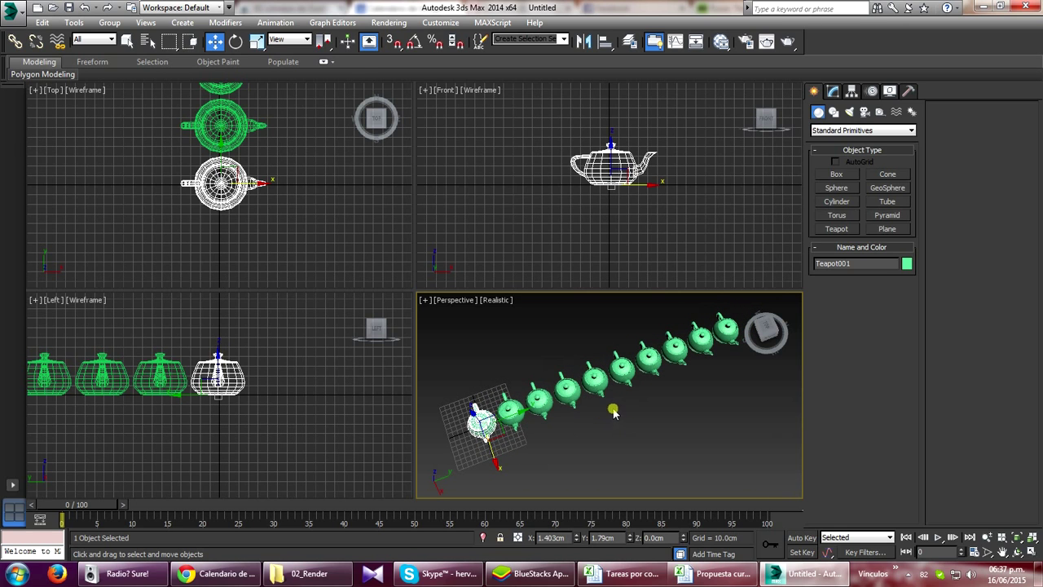
{"action": "left_click", "coordinate": [239, 42]}
{"action": "left_click", "coordinate": [512, 411]}
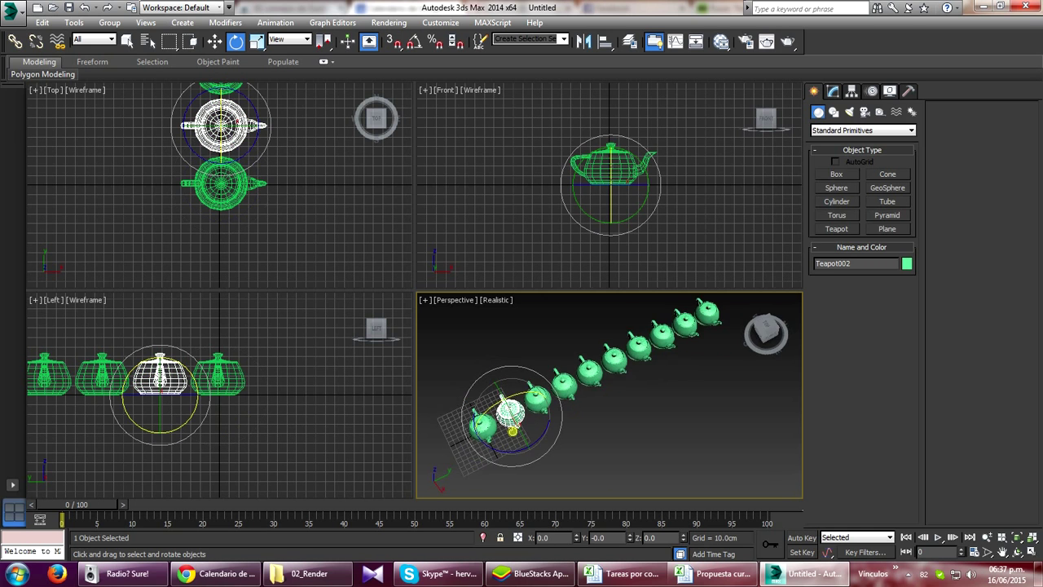
{"action": "middle_click_drag", "start_coordinate": [512, 412], "coordinate": [527, 403], "text": "alt"}
{"action": "mouse_move", "coordinate": [527, 402]}
{"action": "left_mouse_down"}
{"action": "mouse_move", "coordinate": [562, 487]}
{"action": "mouse_move", "coordinate": [464, 470]}
{"action": "left_mouse_up"}
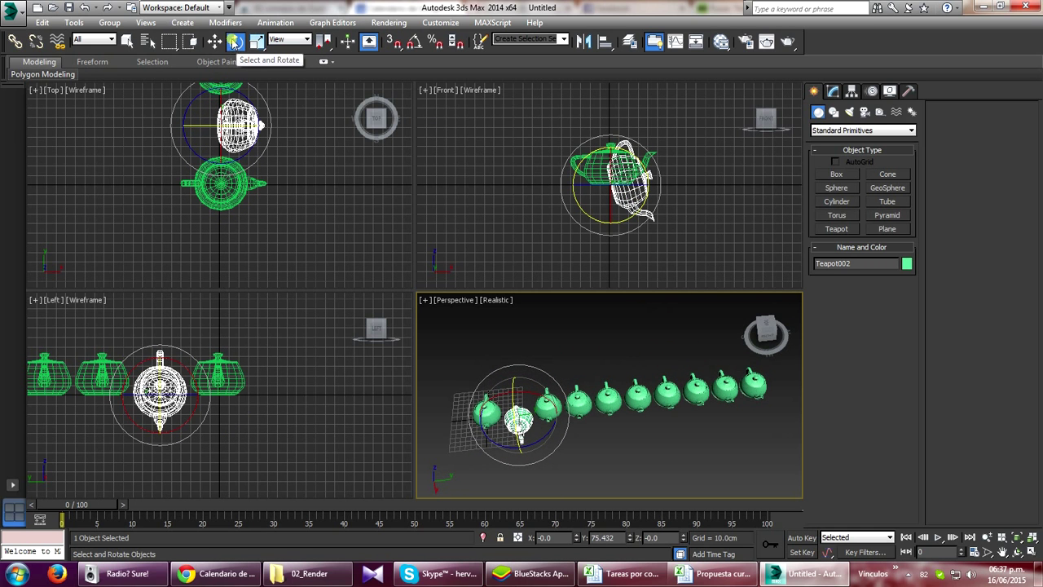
{"action": "left_click", "coordinate": [547, 405]}
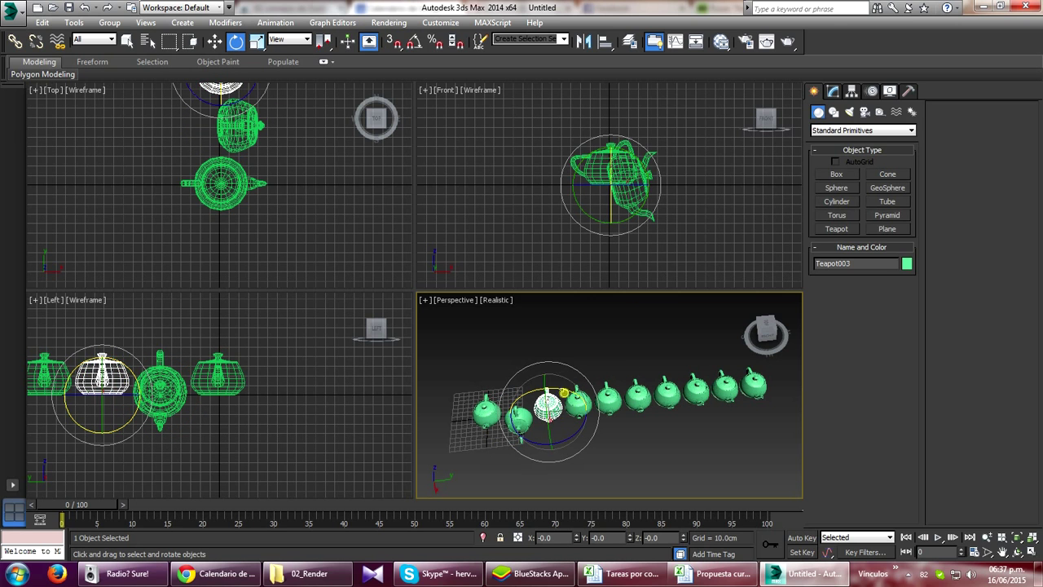
{"action": "mouse_move", "coordinate": [568, 388]}
{"action": "left_mouse_down"}
{"action": "mouse_move", "coordinate": [644, 429]}
{"action": "mouse_move", "coordinate": [625, 430]}
{"action": "left_mouse_up"}
{"action": "left_click", "coordinate": [582, 405]}
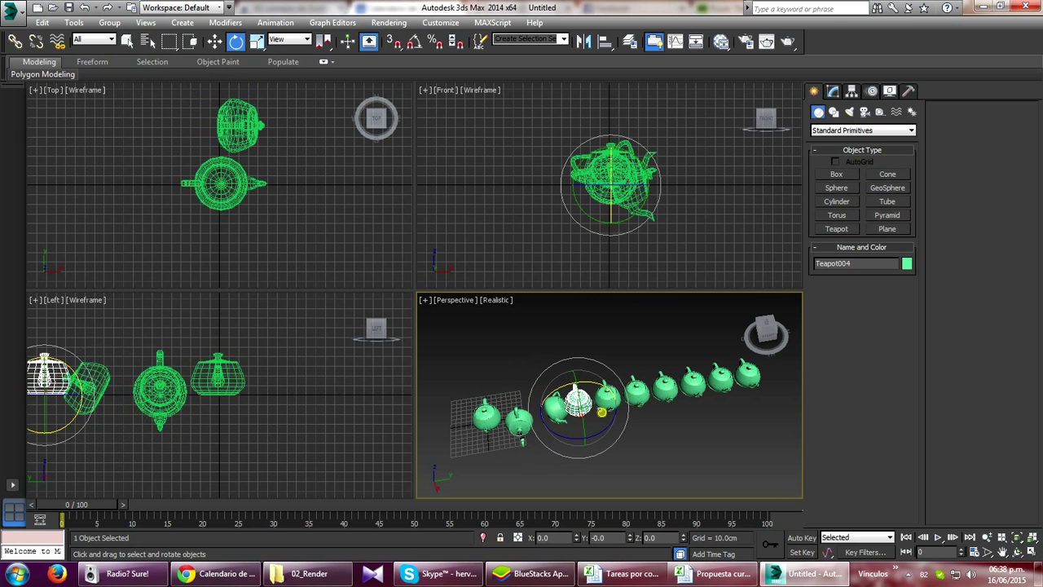
{"action": "middle_click_drag", "start_coordinate": [592, 419], "coordinate": [664, 380], "text": "alt"}
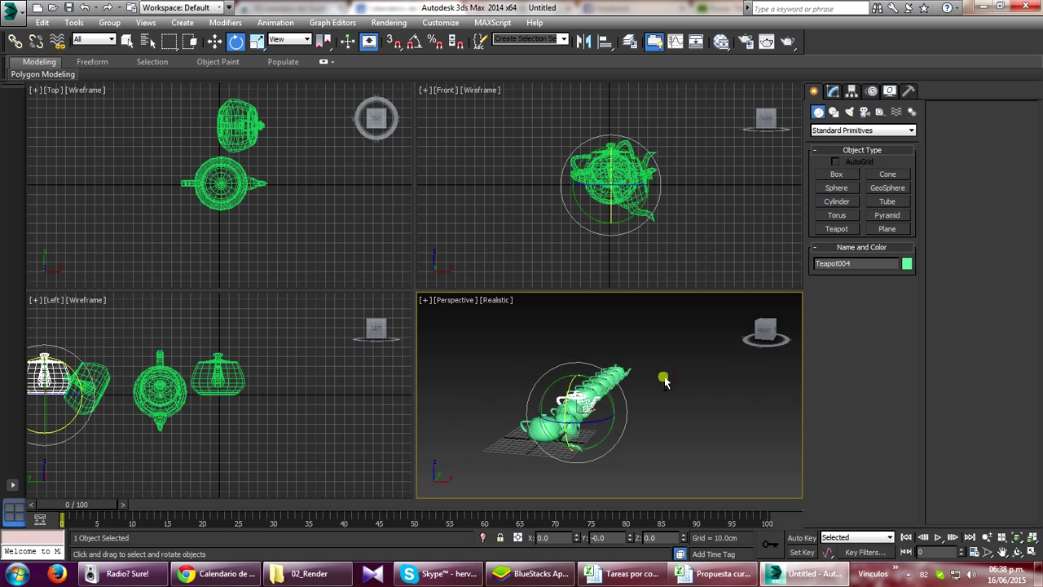
{"action": "left_click_drag", "start_coordinate": [601, 402], "coordinate": [592, 425]}
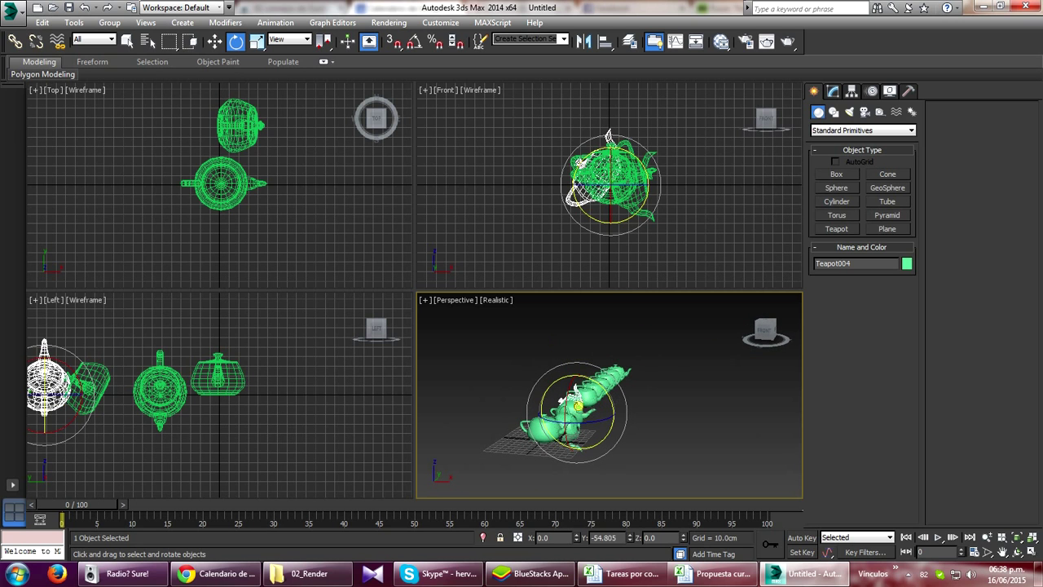
{"action": "middle_click_drag", "start_coordinate": [593, 424], "coordinate": [582, 429], "text": "alt"}
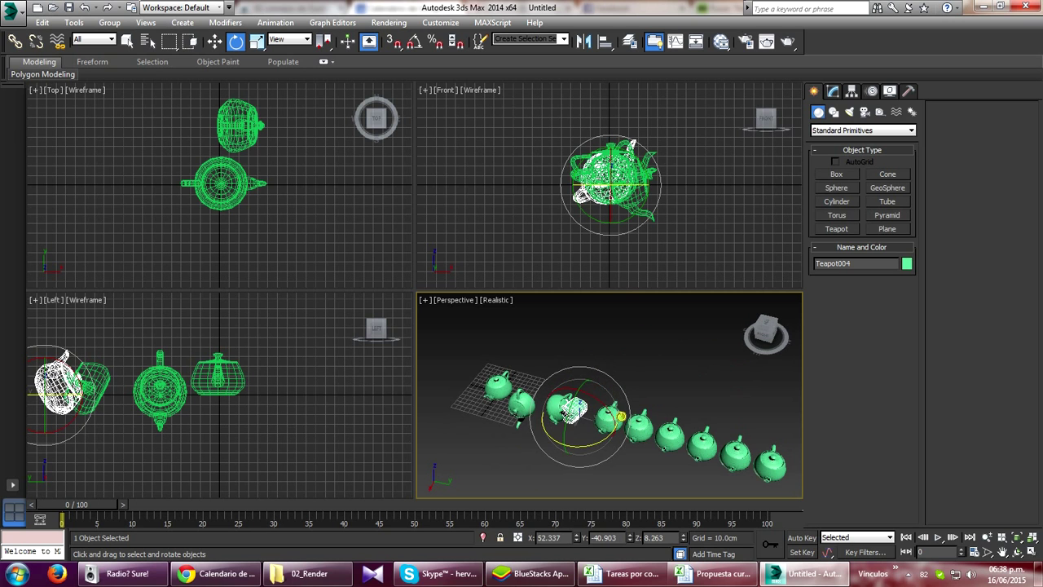
{"action": "left_click", "coordinate": [603, 420]}
{"action": "mouse_move", "coordinate": [582, 428]}
{"action": "left_mouse_down"}
{"action": "mouse_move", "coordinate": [621, 377]}
{"action": "mouse_move", "coordinate": [684, 410]}
{"action": "left_mouse_up"}
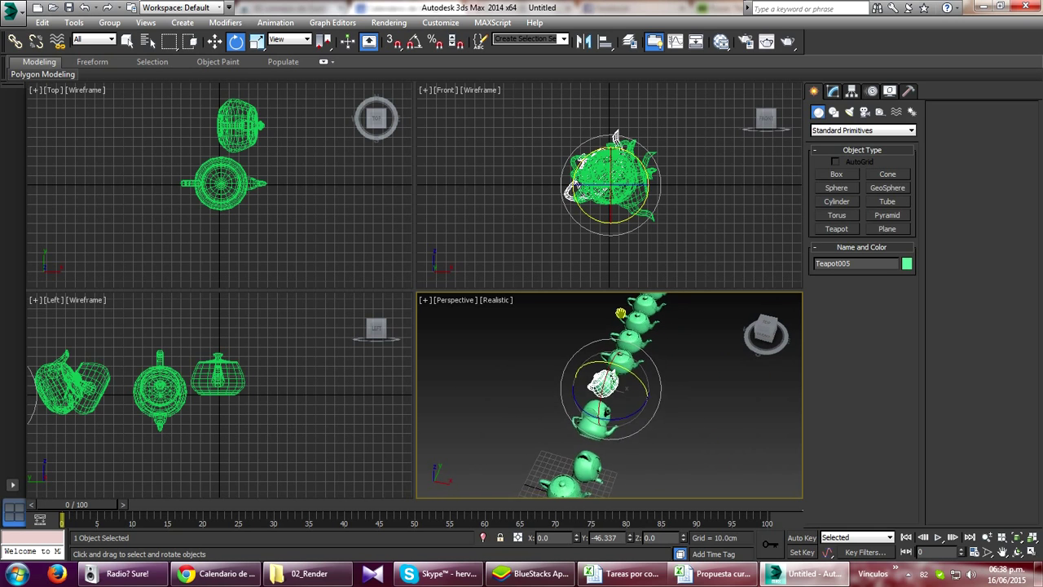
{"action": "left_click_drag", "start_coordinate": [563, 428], "coordinate": [653, 376]}
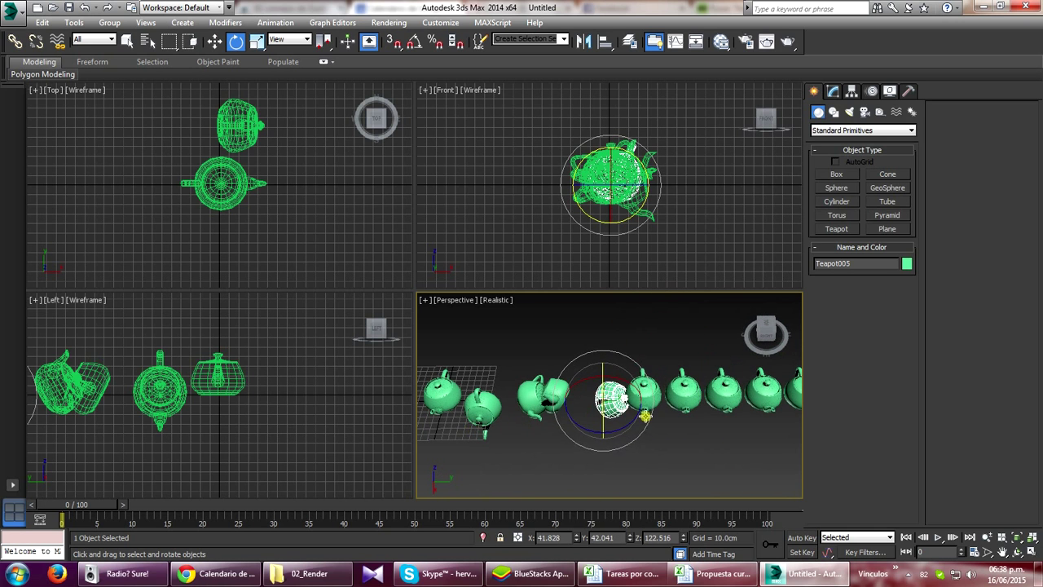
{"action": "left_click_drag", "start_coordinate": [660, 431], "coordinate": [652, 408]}
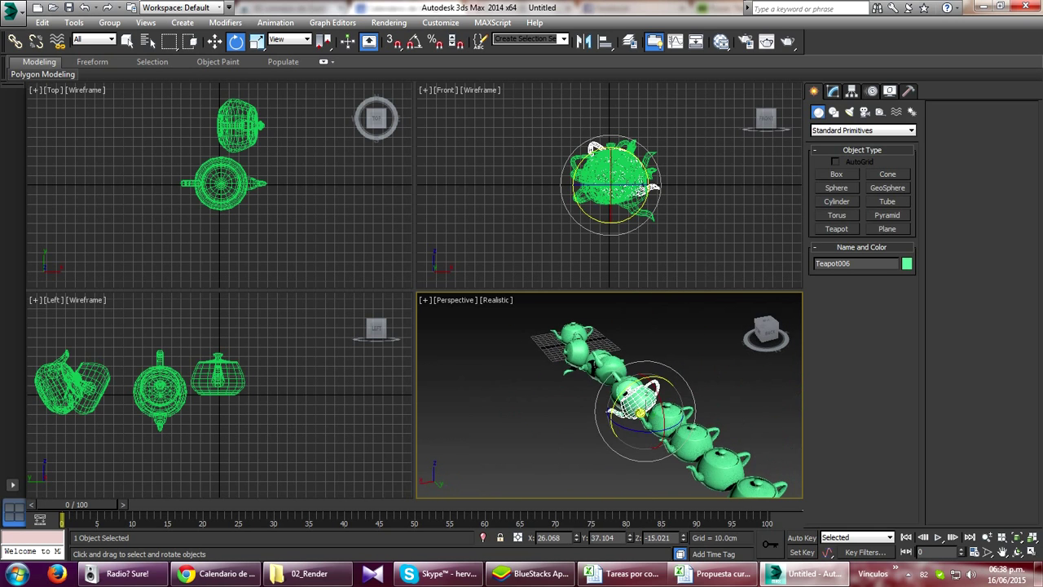
{"action": "left_click", "coordinate": [661, 419]}
{"action": "mouse_move", "coordinate": [748, 415]}
{"action": "left_mouse_down"}
{"action": "mouse_move", "coordinate": [550, 422]}
{"action": "mouse_move", "coordinate": [671, 418]}
{"action": "mouse_move", "coordinate": [748, 458]}
{"action": "mouse_move", "coordinate": [701, 407]}
{"action": "mouse_move", "coordinate": [758, 398]}
{"action": "mouse_move", "coordinate": [560, 352]}
{"action": "mouse_move", "coordinate": [643, 433]}
{"action": "mouse_move", "coordinate": [641, 423]}
{"action": "mouse_move", "coordinate": [687, 430]}
{"action": "left_mouse_up"}
{"action": "left_click", "coordinate": [676, 414]}
{"action": "left_click", "coordinate": [744, 387]}
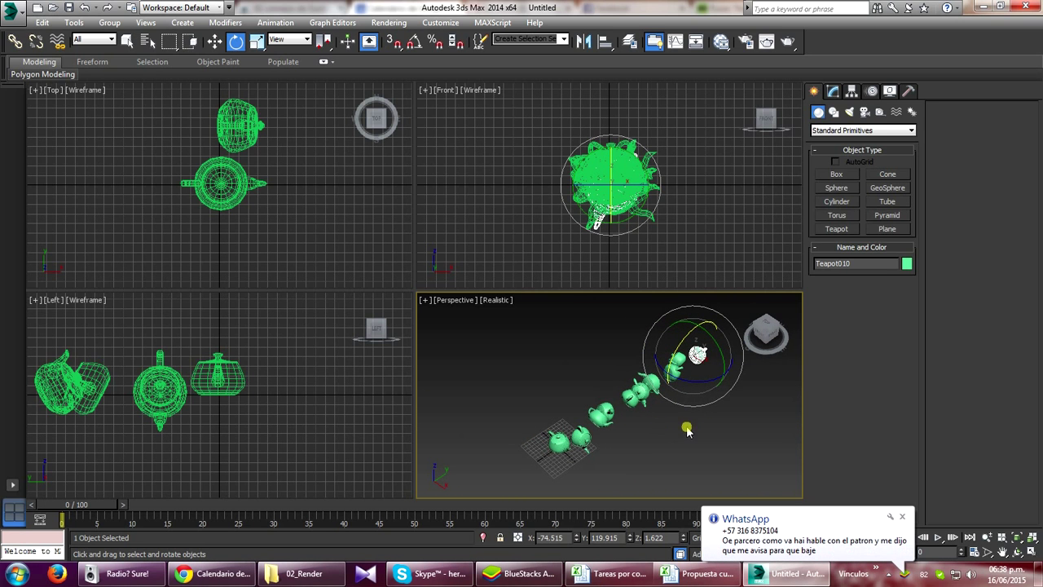
{"action": "left_click", "coordinate": [902, 516]}
{"action": "key", "text": "ctrl+z"}
{"action": "key", "text": "ctrl+z"}
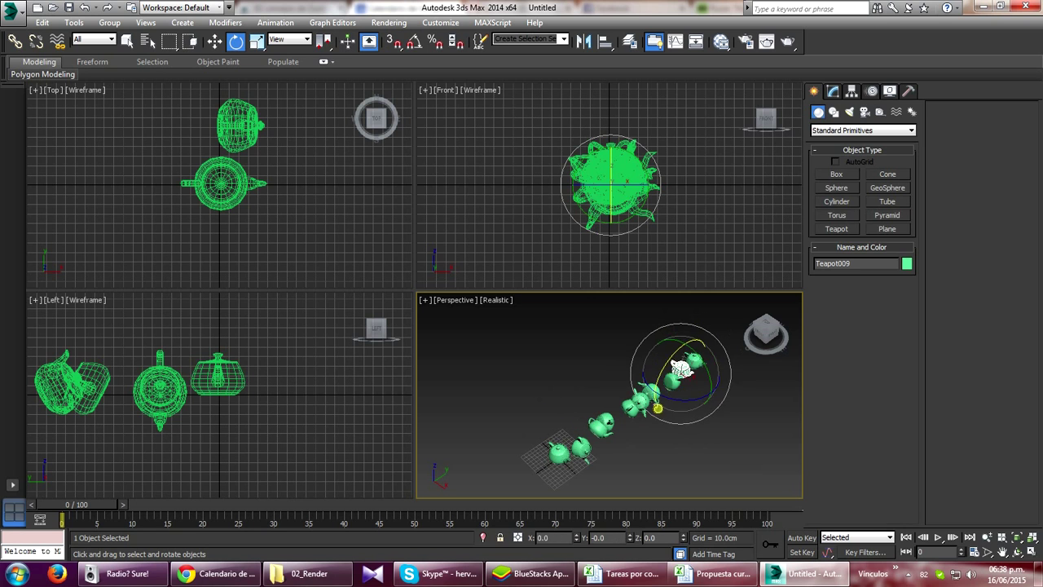
{"action": "key", "text": "ctrl+z"}
{"action": "key", "text": "ctrl+z"}
{"action": "key", "text": "ctrl+z"}
{"action": "key", "text": "ctrl+z"}
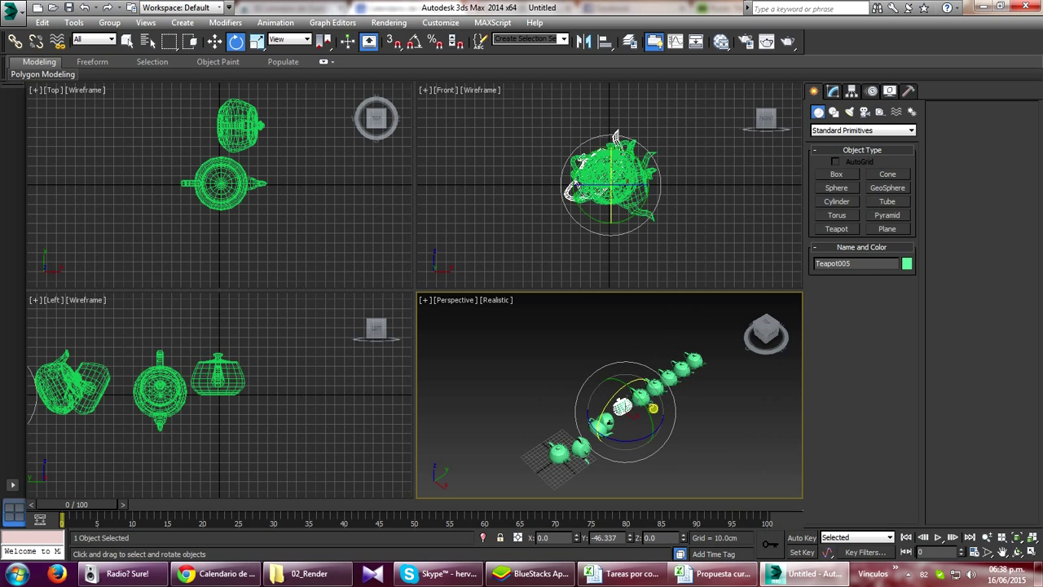
{"action": "key", "text": "ctrl+z"}
{"action": "key", "text": "ctrl+z"}
{"action": "key", "text": "ctrl+z"}
{"action": "key", "text": "ctrl+z"}
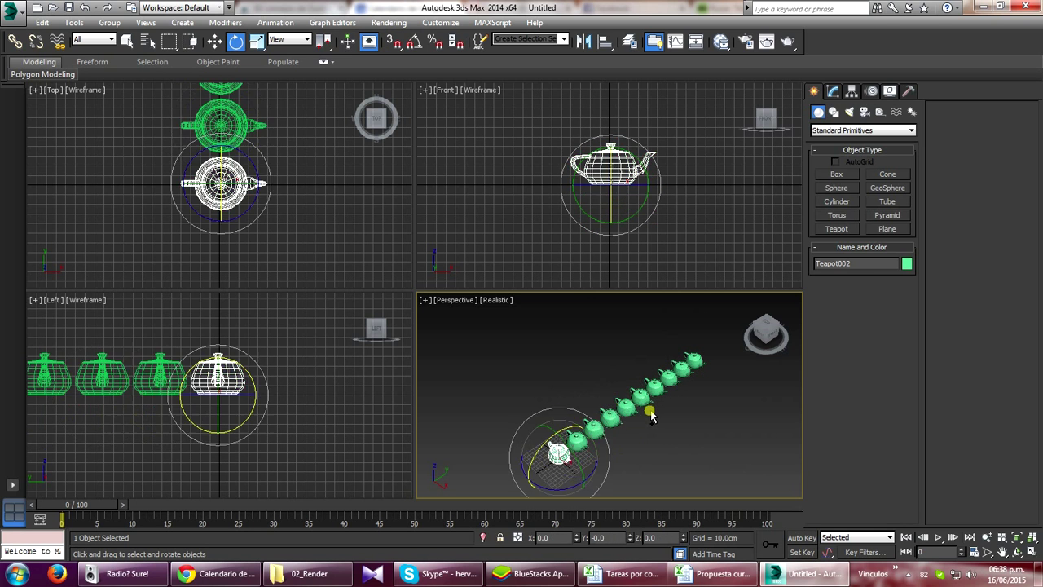
{"action": "middle_click_drag", "start_coordinate": [638, 420], "coordinate": [591, 415], "text": "alt"}
Scale Teapot002 taller and stretch Teapot003 into a long flattened shape
{"action": "left_click", "coordinate": [257, 42]}
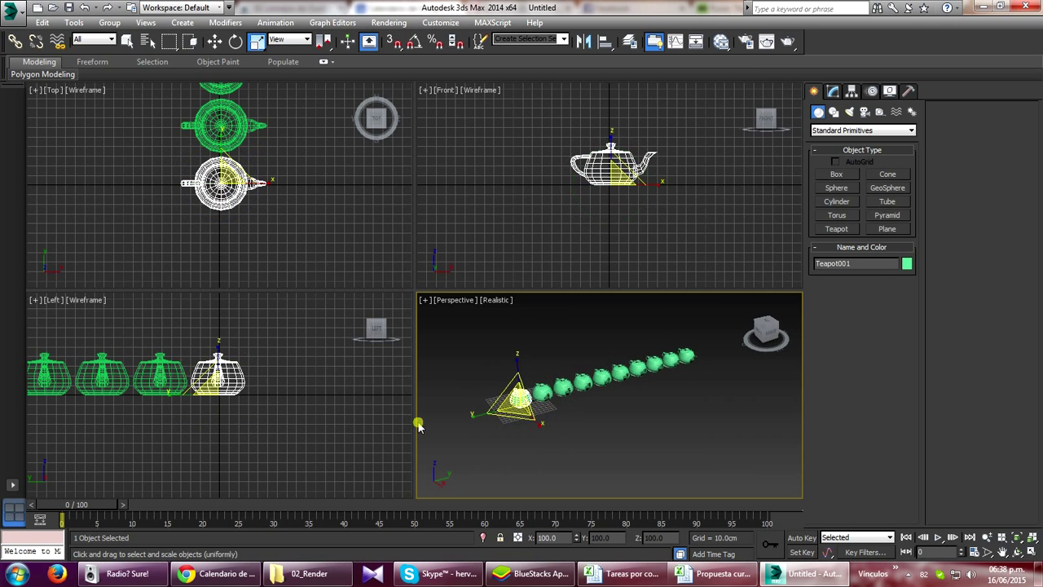
{"action": "scroll", "coordinate": [592, 458], "scroll_direction": "up", "scroll_amount": 3}
{"action": "left_click", "coordinate": [542, 416]}
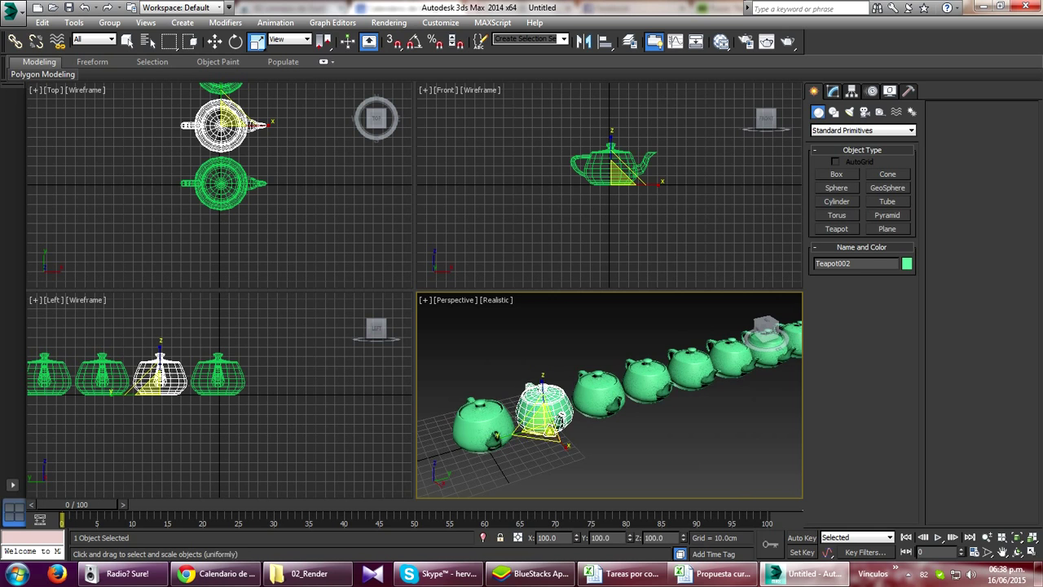
{"action": "left_click_drag", "start_coordinate": [544, 417], "coordinate": [642, 429]}
{"action": "left_click", "coordinate": [602, 393]}
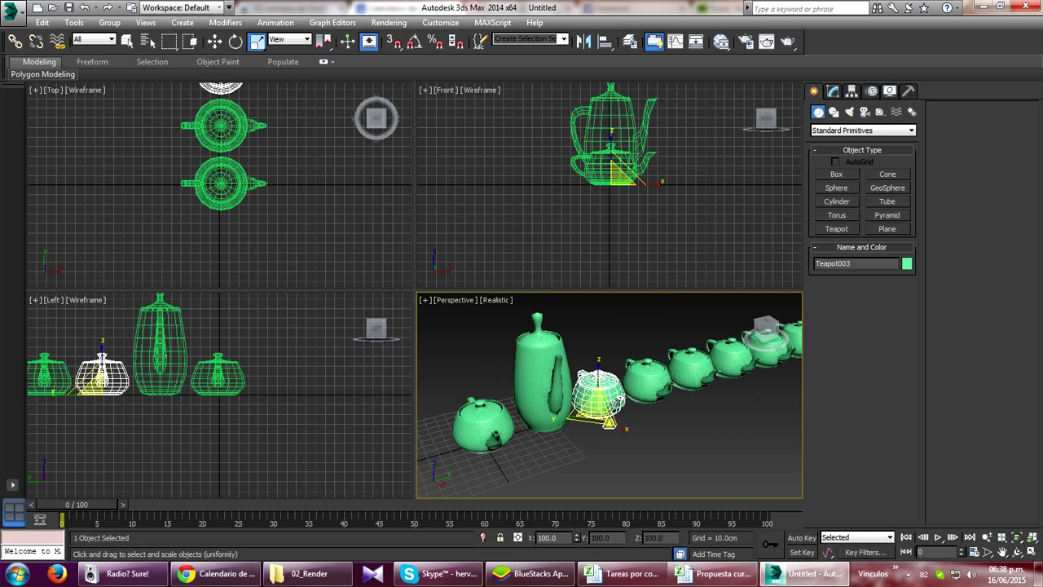
{"action": "middle_click_drag", "start_coordinate": [599, 430], "coordinate": [581, 436], "text": "alt"}
{"action": "left_click_drag", "start_coordinate": [594, 420], "coordinate": [650, 484]}
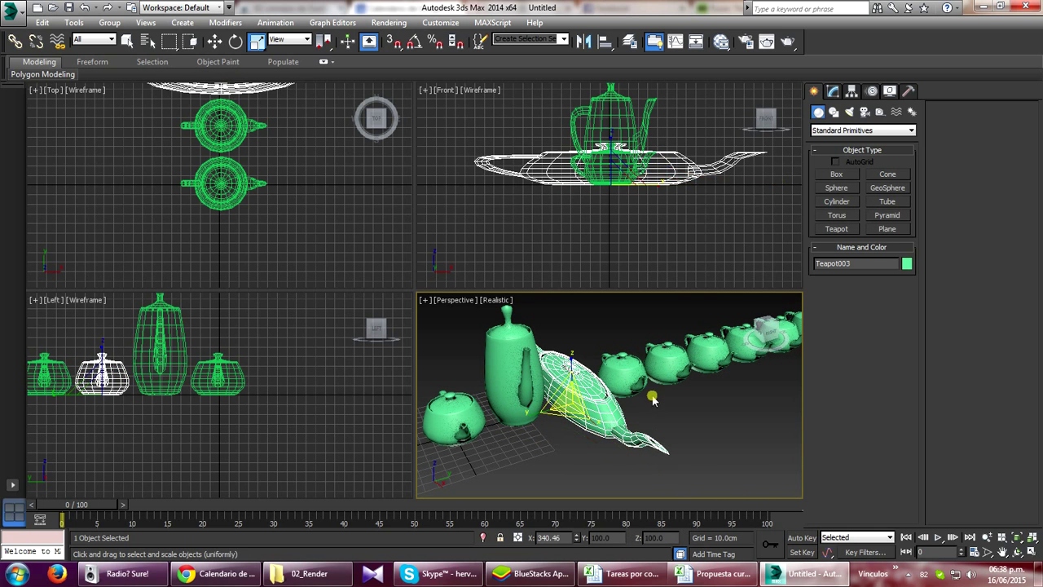
Enlarge Teapot004 to nearly triple size, shrink it back, and select Teapot005
{"action": "left_click", "coordinate": [623, 377]}
{"action": "left_click_drag", "start_coordinate": [624, 377], "coordinate": [640, 266]}
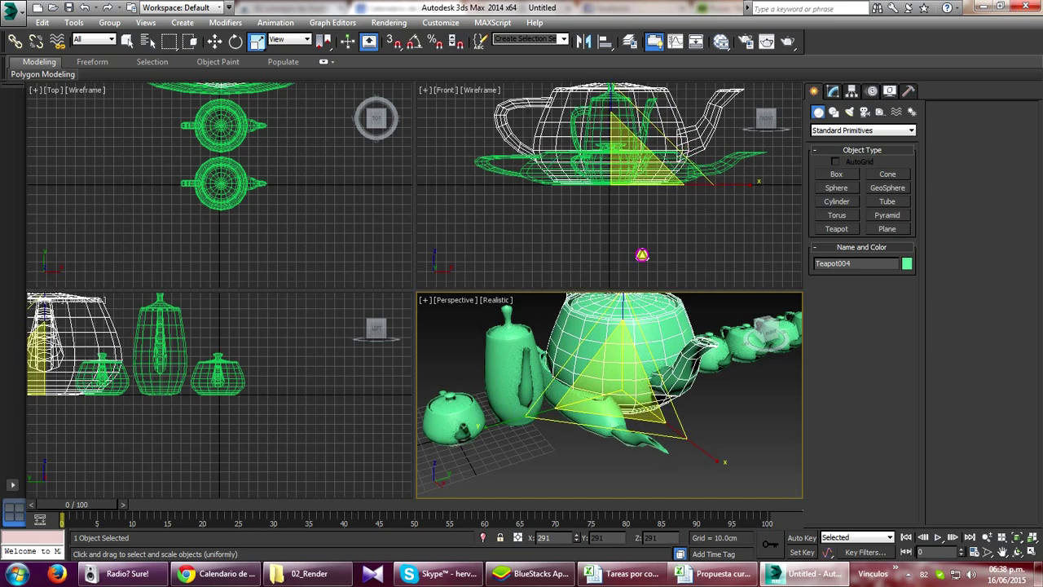
{"action": "middle_click_drag", "start_coordinate": [609, 389], "coordinate": [586, 397], "text": "alt"}
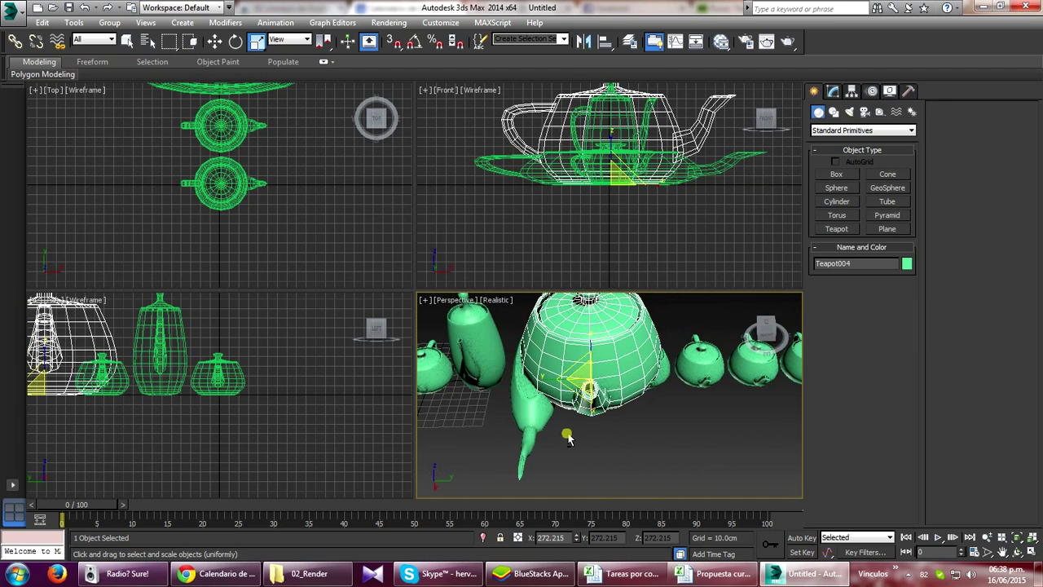
{"action": "left_click_drag", "start_coordinate": [593, 383], "coordinate": [516, 473]}
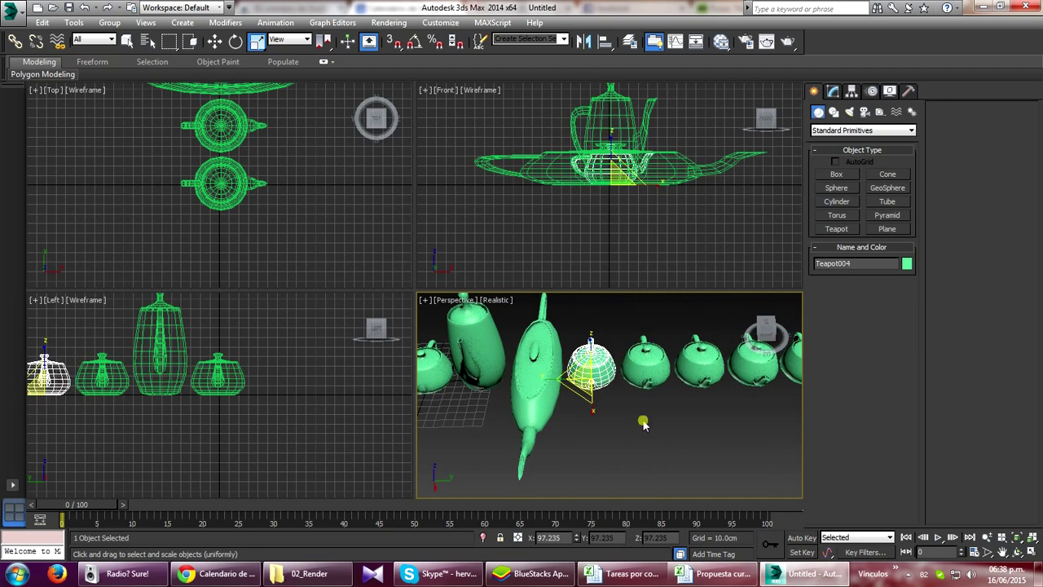
{"action": "left_click", "coordinate": [646, 363]}
{"action": "middle_click_drag", "start_coordinate": [646, 362], "coordinate": [656, 392], "text": "alt"}
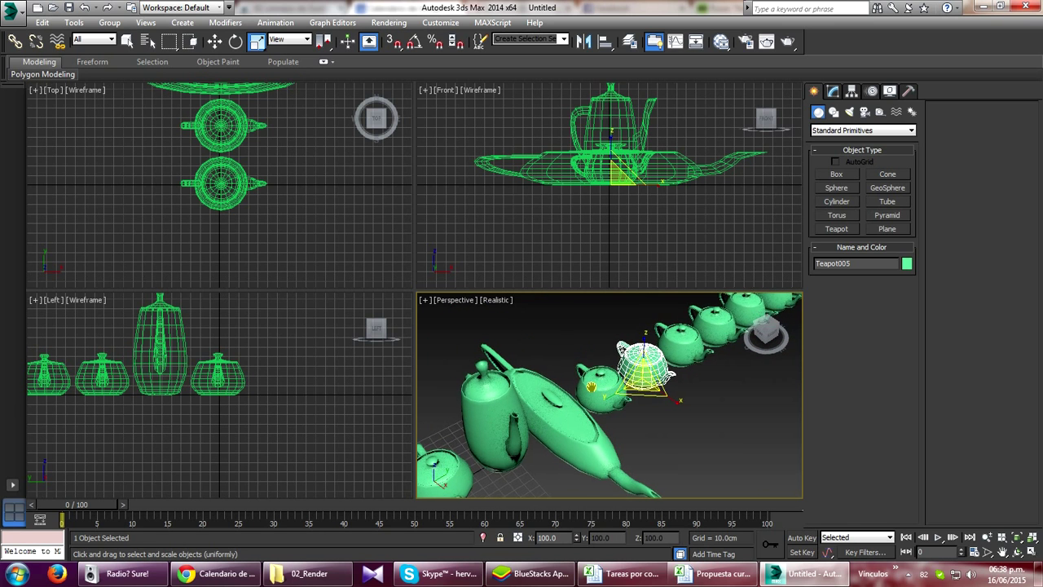
{"action": "scroll", "coordinate": [652, 367], "scroll_direction": "up", "scroll_amount": 3}
Switch to non-uniform scaling, enlarge Teapot006, then undo the scaling steps
{"action": "key", "text": "r"}
{"action": "key", "text": "r"}
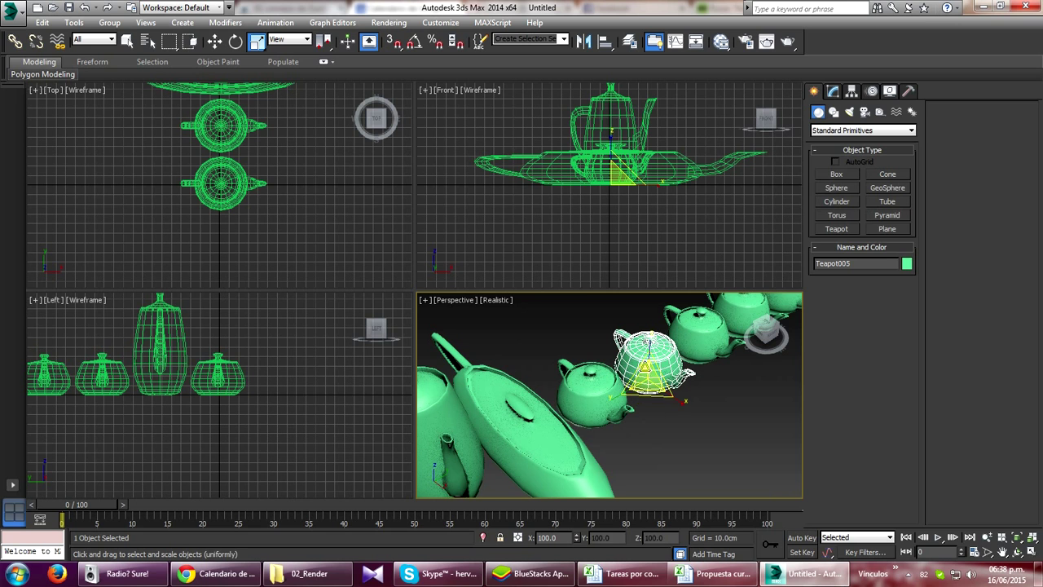
{"action": "middle_click_drag", "start_coordinate": [616, 421], "coordinate": [597, 429]}
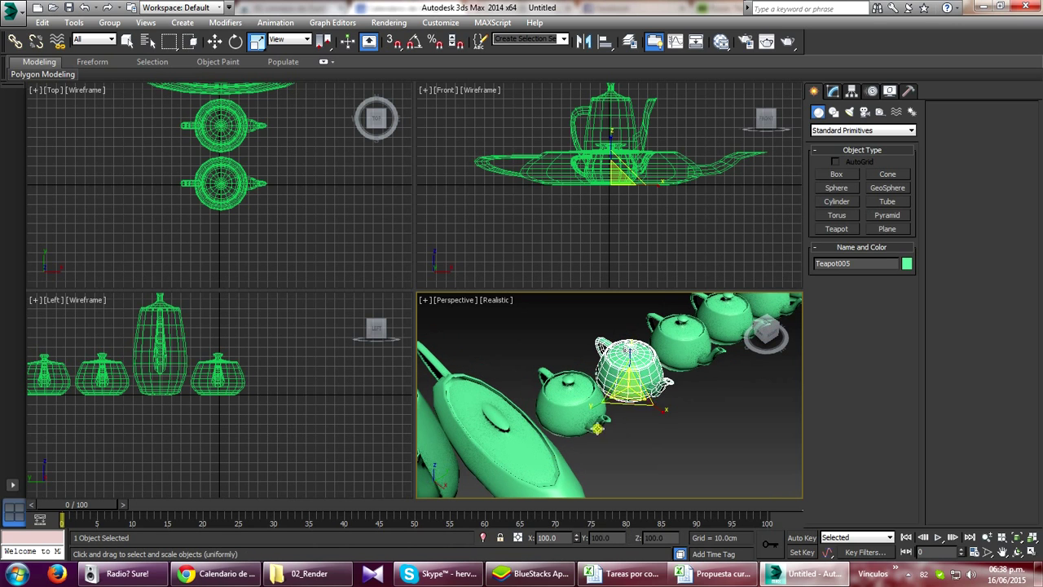
{"action": "mouse_move", "coordinate": [692, 342]}
{"action": "left_mouse_down"}
{"action": "mouse_move", "coordinate": [701, 377]}
{"action": "mouse_move", "coordinate": [720, 373]}
{"action": "mouse_move", "coordinate": [687, 333]}
{"action": "mouse_move", "coordinate": [693, 342]}
{"action": "left_mouse_up"}
{"action": "key", "text": "r"}
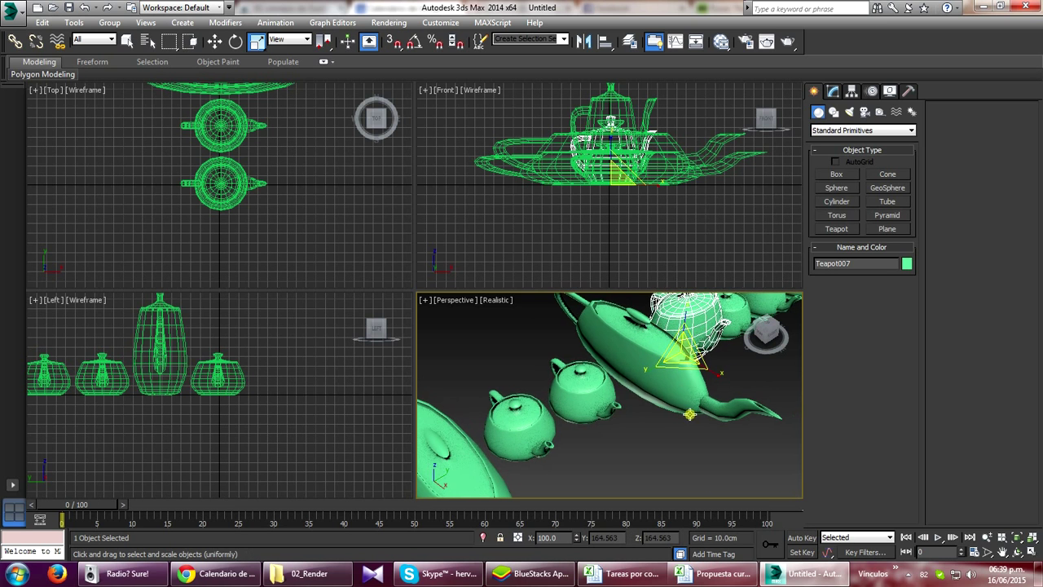
{"action": "mouse_move", "coordinate": [692, 343]}
{"action": "middle_mouse_down", "text": "alt"}
{"action": "mouse_move", "coordinate": [728, 404]}
{"action": "mouse_move", "coordinate": [619, 383]}
{"action": "middle_mouse_up", "text": "alt"}
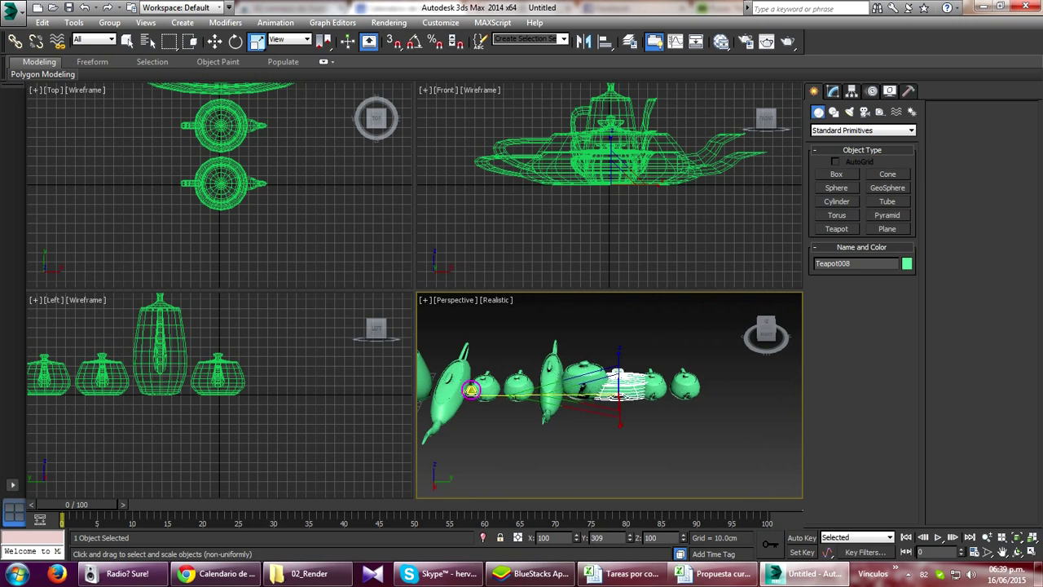
{"action": "key", "text": "ctrl+z"}
{"action": "key", "text": "ctrl+z"}
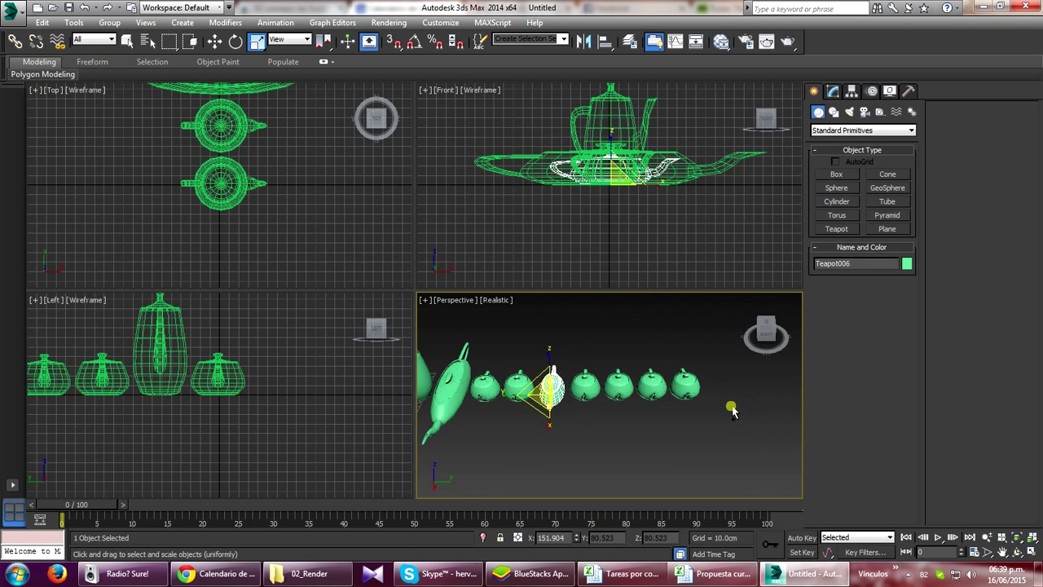
{"action": "key", "text": "ctrl+z"}
Select the front teapot, Teapot001, and type tetera_01 as its new name
{"action": "mouse_move", "coordinate": [597, 408]}
{"action": "middle_mouse_down", "text": "alt"}
{"action": "mouse_move", "coordinate": [639, 440]}
{"action": "mouse_move", "coordinate": [642, 412]}
{"action": "mouse_move", "coordinate": [559, 375]}
{"action": "mouse_move", "coordinate": [604, 438]}
{"action": "middle_mouse_up", "text": "alt"}
{"action": "key", "text": "ctrl+z"}
{"action": "key", "text": "ctrl+z"}
{"action": "key", "text": "ctrl+z"}
{"action": "key", "text": "ctrl+z"}
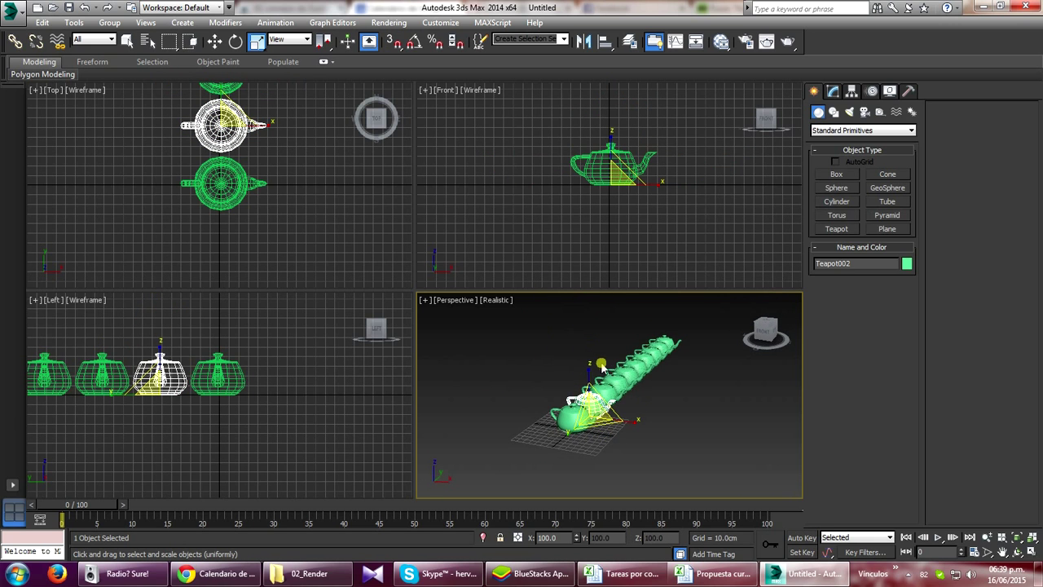
{"action": "mouse_move", "coordinate": [592, 368]}
{"action": "middle_mouse_down", "text": "alt"}
{"action": "mouse_move", "coordinate": [623, 408]}
{"action": "mouse_move", "coordinate": [552, 388]}
{"action": "middle_mouse_up", "text": "alt"}
{"action": "scroll", "coordinate": [611, 407], "scroll_direction": "up", "scroll_amount": 2}
{"action": "scroll", "coordinate": [611, 408], "scroll_direction": "up", "scroll_amount": 4}
{"action": "left_click", "coordinate": [506, 412]}
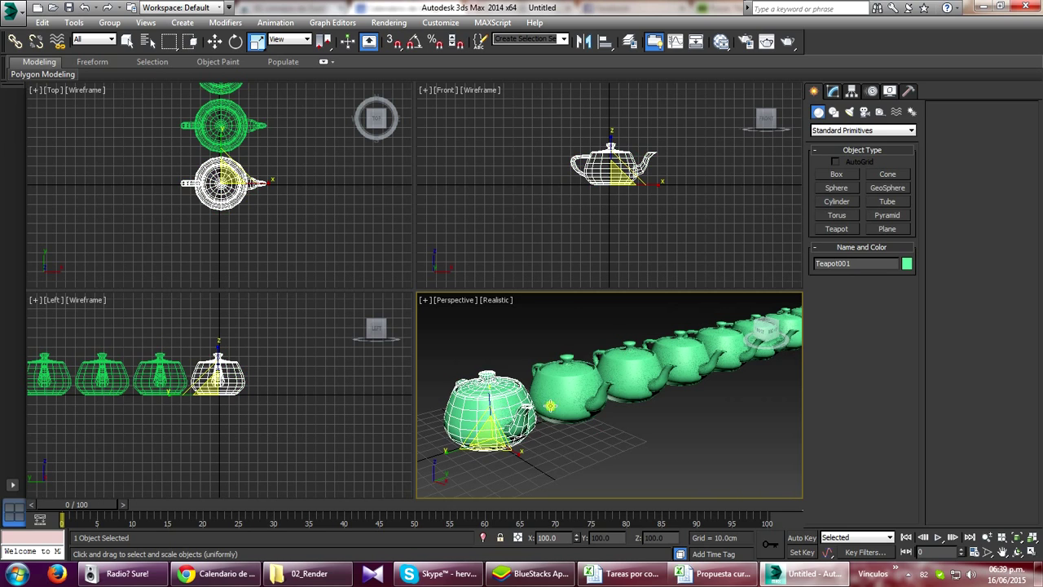
{"action": "left_click", "coordinate": [868, 262]}
{"action": "mouse_move", "coordinate": [766, 330]}
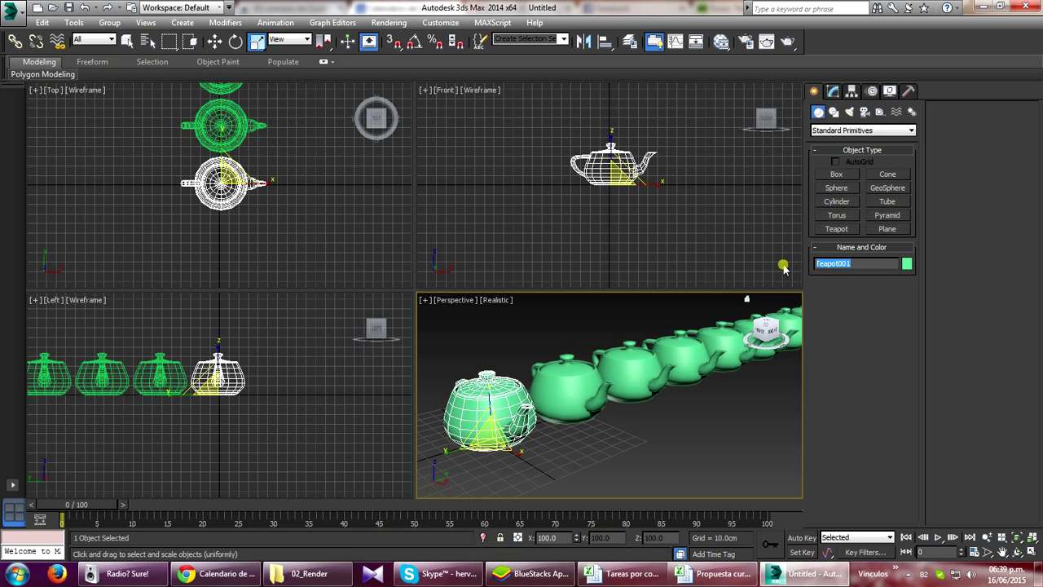
{"action": "type", "text": "tetera_"}
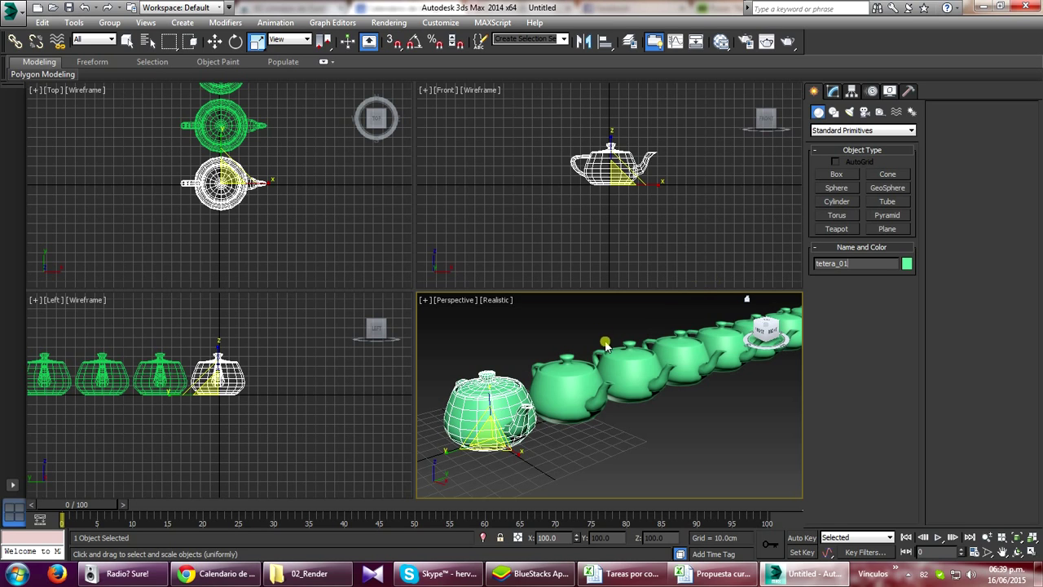
Rename Teapot002 to tetera_02 and colour it blue
{"action": "left_click", "coordinate": [560, 396]}
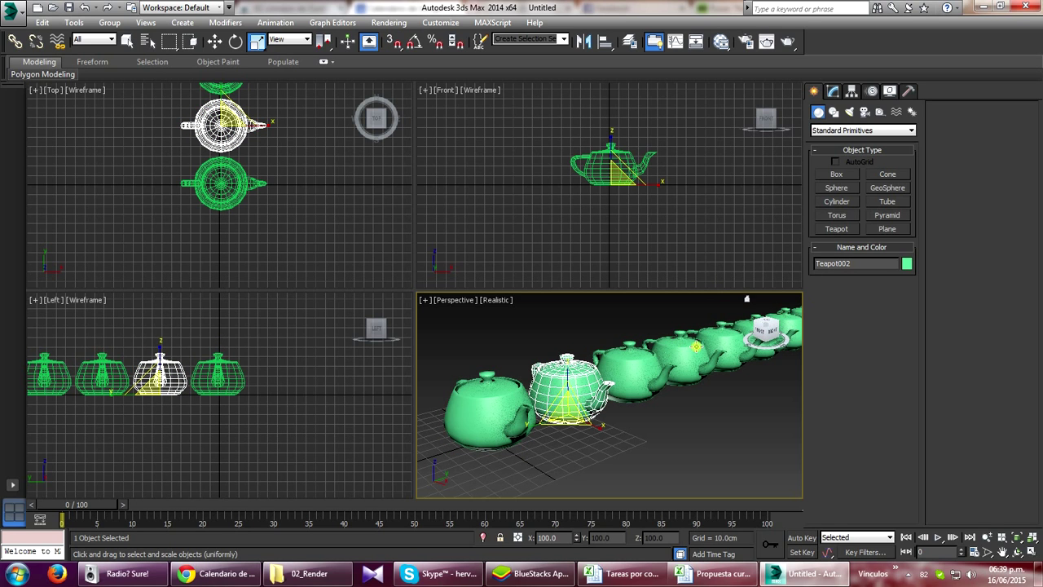
{"action": "left_click", "coordinate": [844, 262]}
{"action": "type", "text": "tetera_"}
{"action": "left_click", "coordinate": [903, 257]}
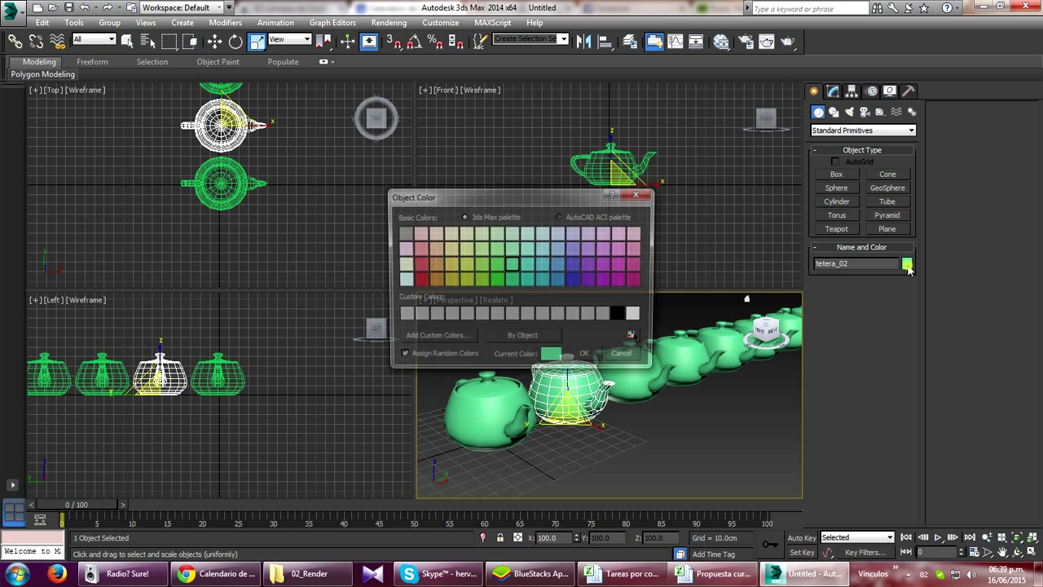
{"action": "left_click", "coordinate": [559, 282]}
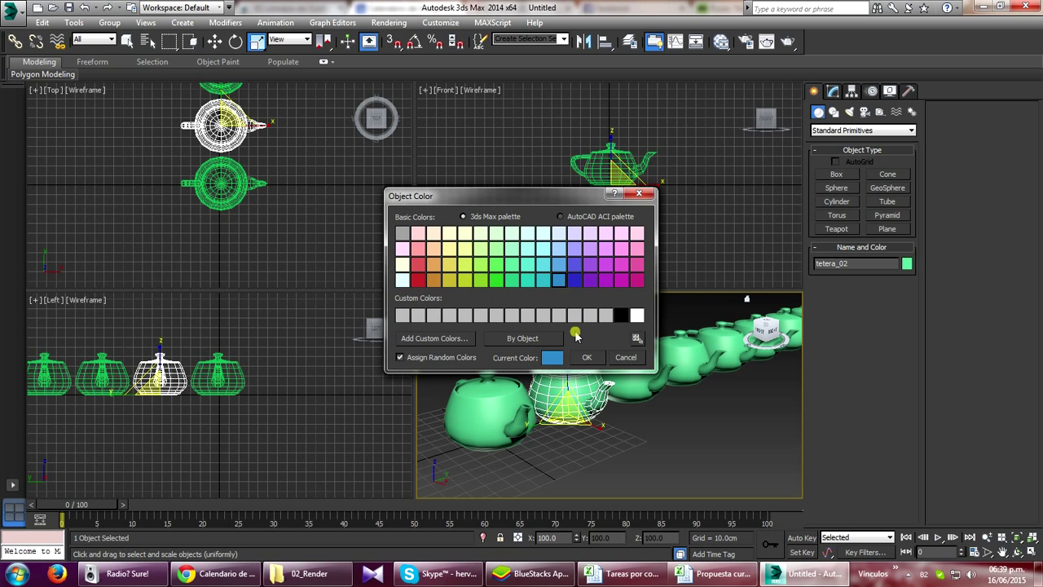
{"action": "left_click", "coordinate": [587, 357]}
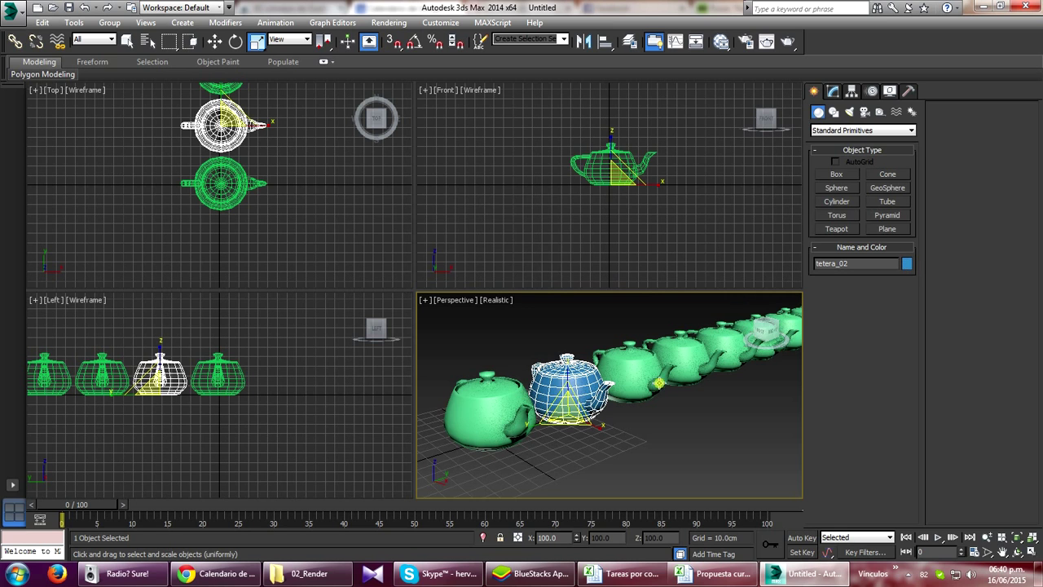
Rename Teapot003 to tetera_03 and colour it pink
{"action": "left_click", "coordinate": [477, 377]}
{"action": "middle_click_drag", "start_coordinate": [489, 383], "coordinate": [687, 348], "text": "alt"}
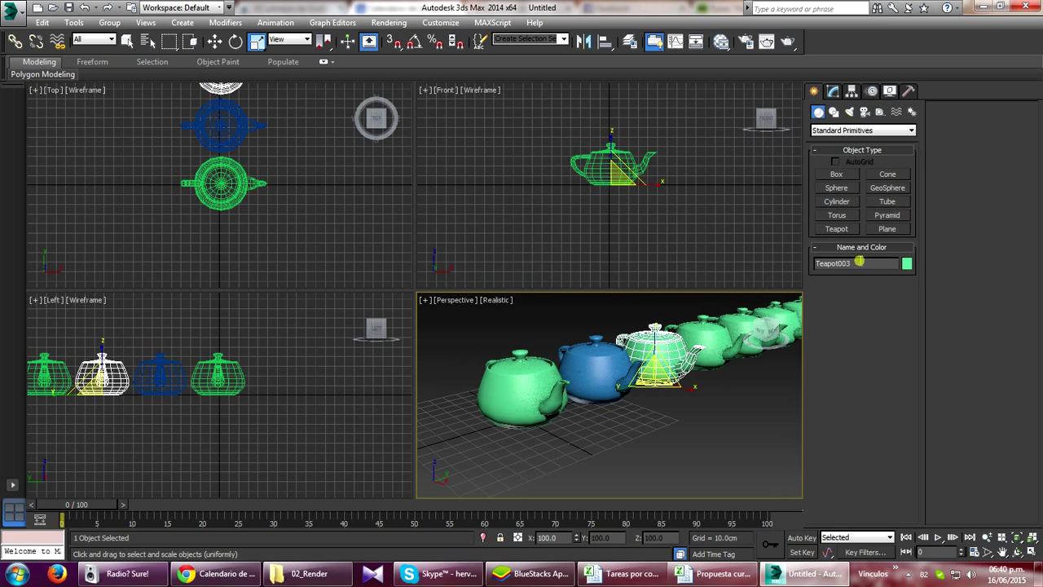
{"action": "left_click_drag", "start_coordinate": [859, 262], "coordinate": [780, 266]}
{"action": "type", "text": "tetera_"}
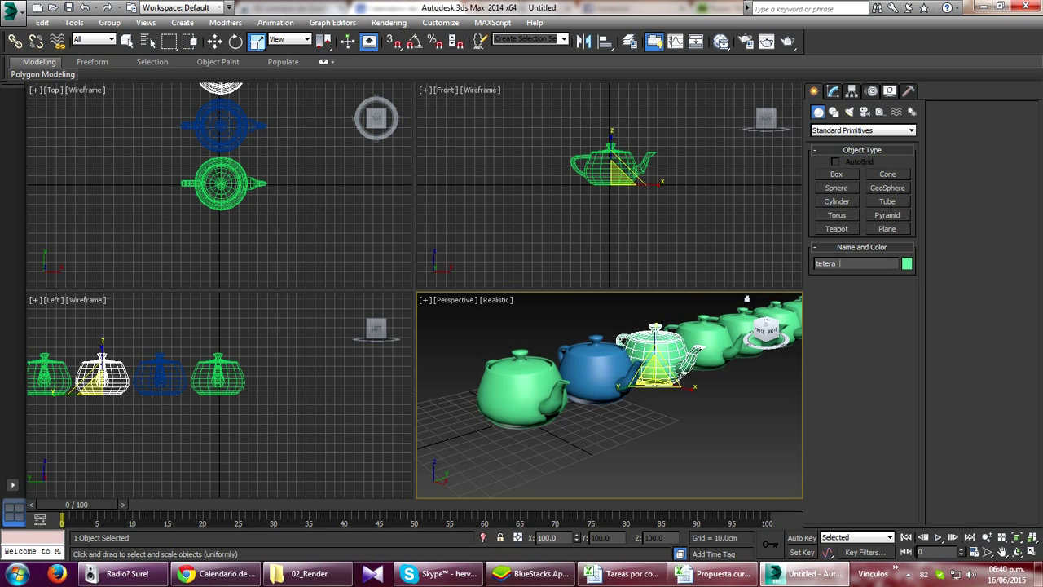
{"action": "left_click", "coordinate": [906, 264]}
{"action": "left_click", "coordinate": [607, 250]}
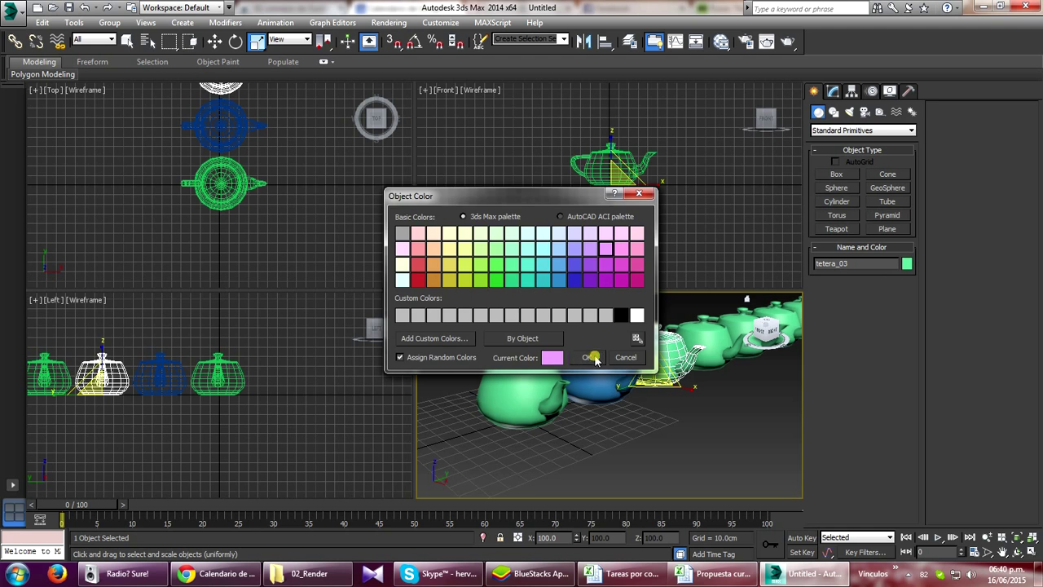
{"action": "left_click", "coordinate": [587, 357]}
Rename Teapot004 to tetera_04
{"action": "mouse_move", "coordinate": [617, 374]}
{"action": "middle_mouse_down"}
{"action": "mouse_move", "coordinate": [643, 389]}
{"action": "mouse_move", "coordinate": [590, 404]}
{"action": "middle_mouse_up"}
{"action": "left_click", "coordinate": [640, 388]}
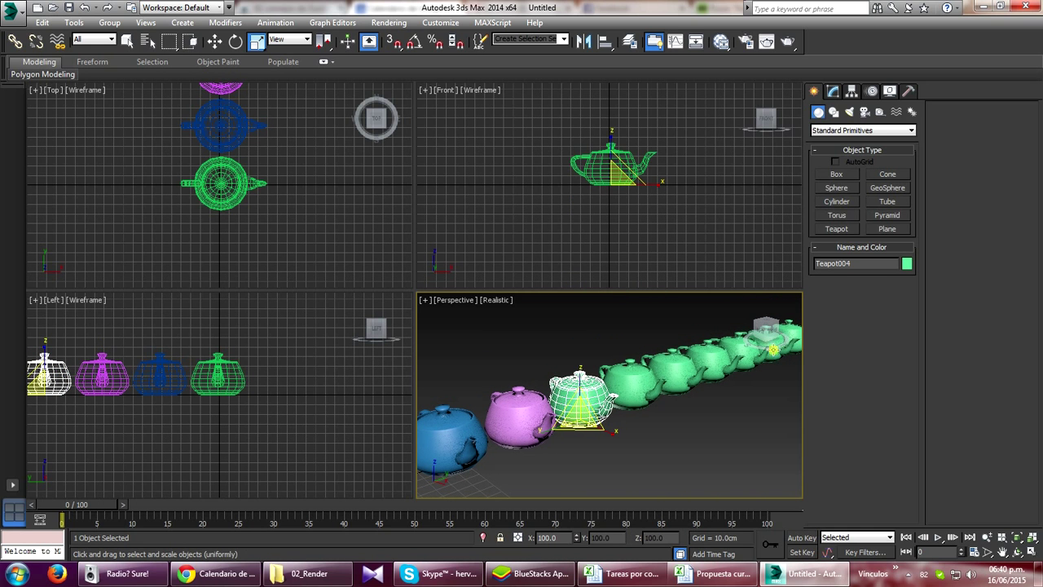
{"action": "left_click", "coordinate": [862, 263]}
{"action": "type", "text": "tetera_"}
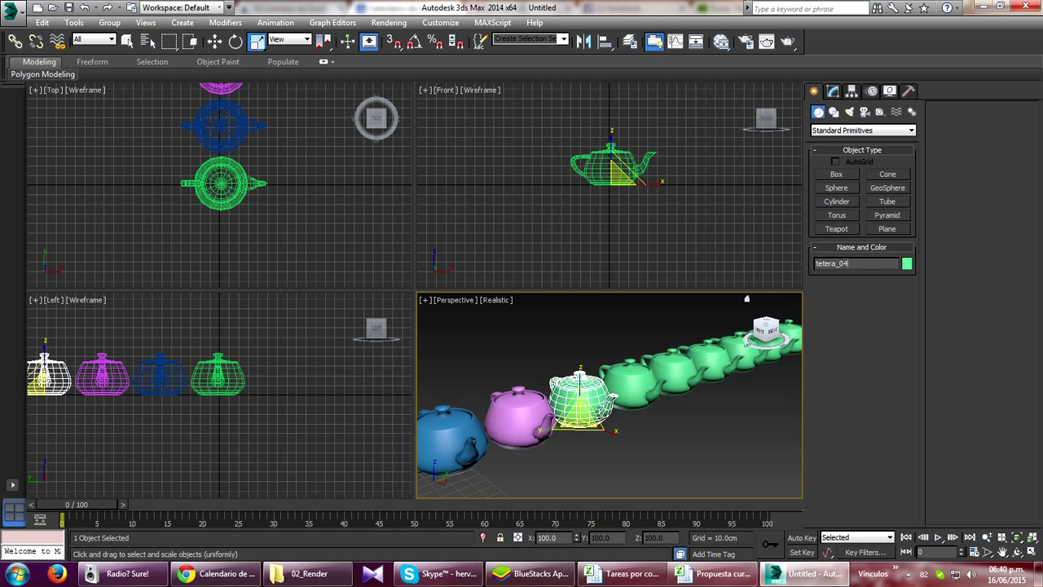
Check the renamed blue and pink teapots, then colour tetera_04 magenta
{"action": "middle_click_drag", "start_coordinate": [571, 461], "coordinate": [624, 466]}
{"action": "left_click", "coordinate": [560, 421]}
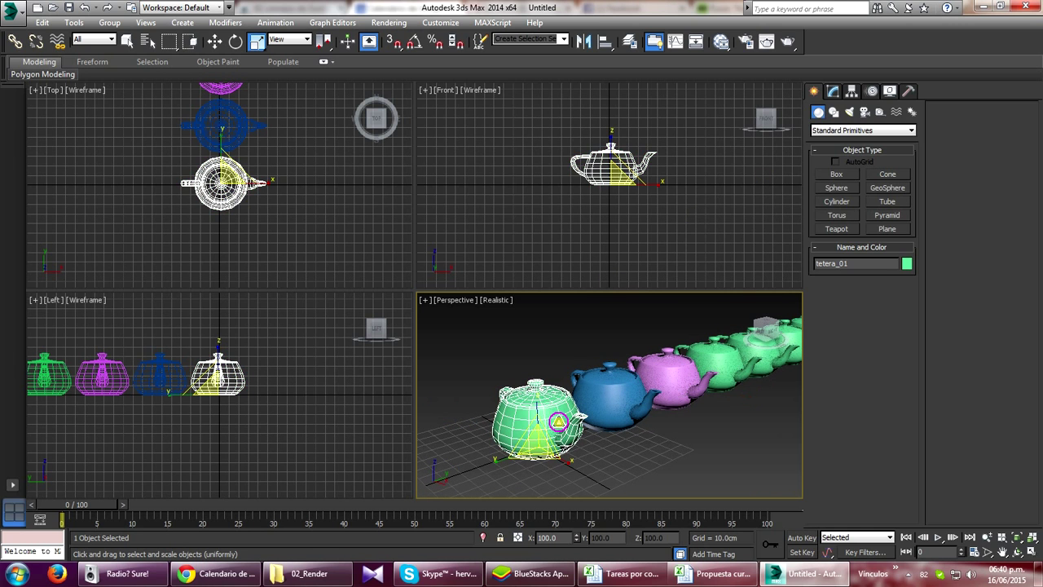
{"action": "left_click", "coordinate": [606, 399]}
{"action": "left_click", "coordinate": [681, 388]}
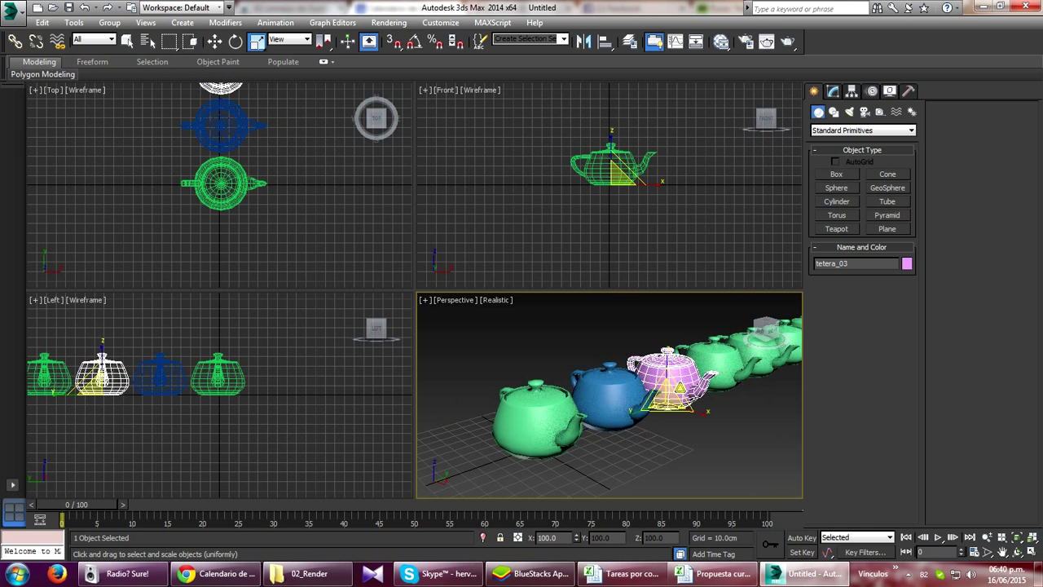
{"action": "middle_click_drag", "start_coordinate": [710, 398], "coordinate": [655, 414]}
{"action": "left_click", "coordinate": [677, 367]}
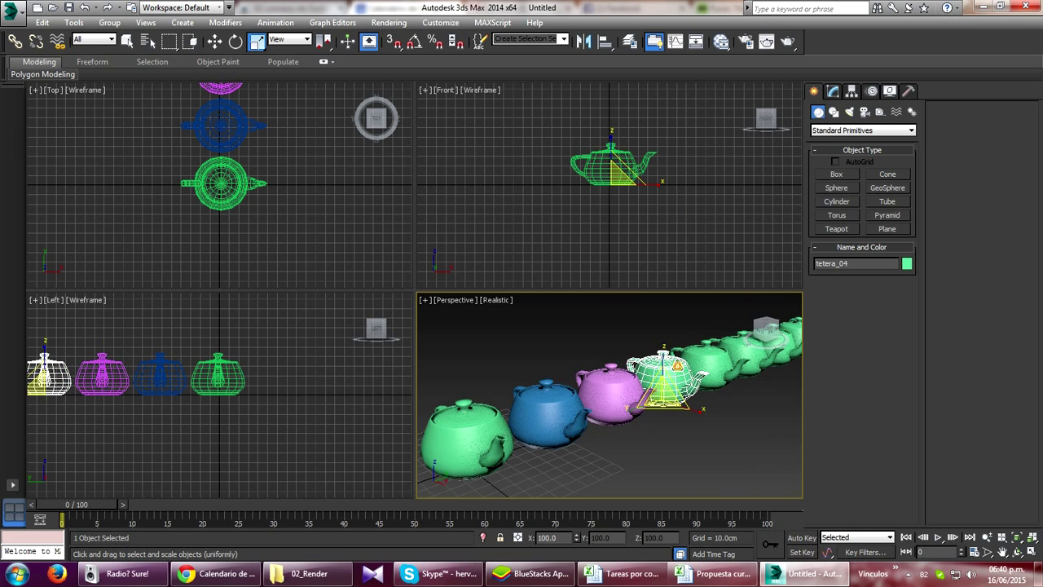
{"action": "left_click", "coordinate": [907, 263]}
{"action": "left_click", "coordinate": [621, 279]}
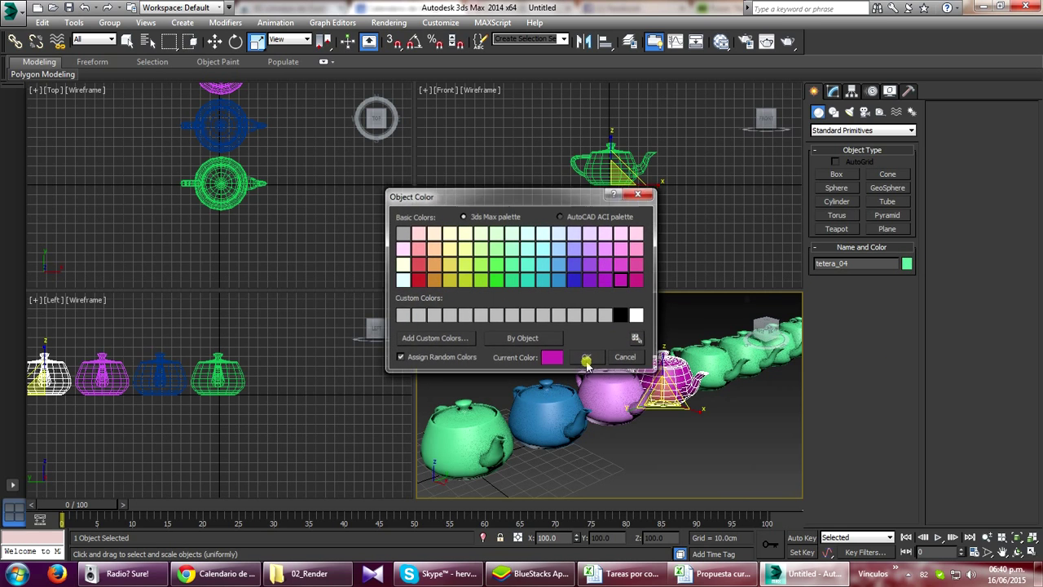
{"action": "left_click", "coordinate": [586, 357]}
Rename the fifth teapot tetyera_05 and bring up its colour choices
{"action": "left_click", "coordinate": [707, 359]}
{"action": "double_click", "coordinate": [854, 264]}
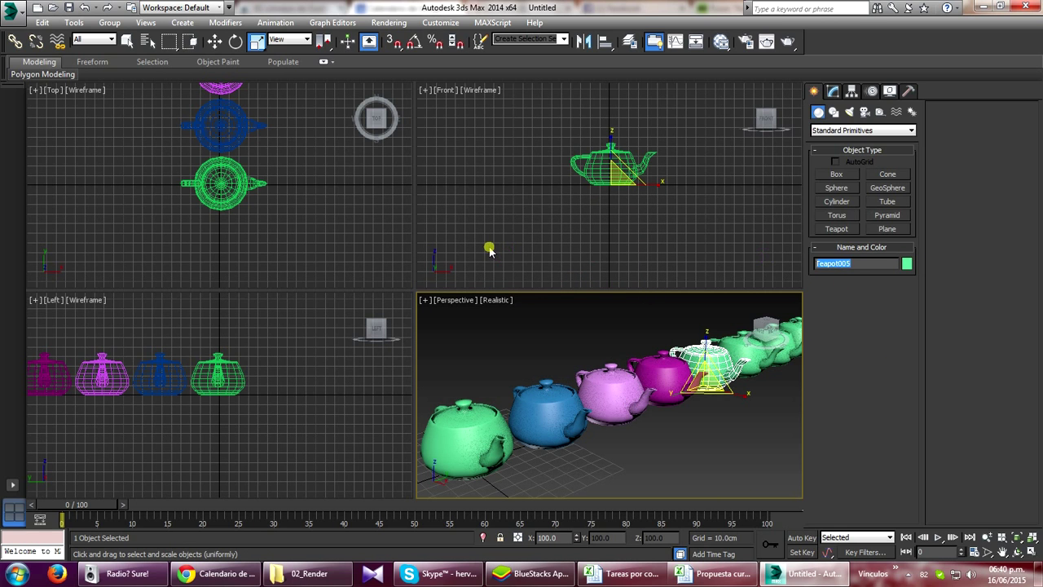
{"action": "type", "text": "ter"}
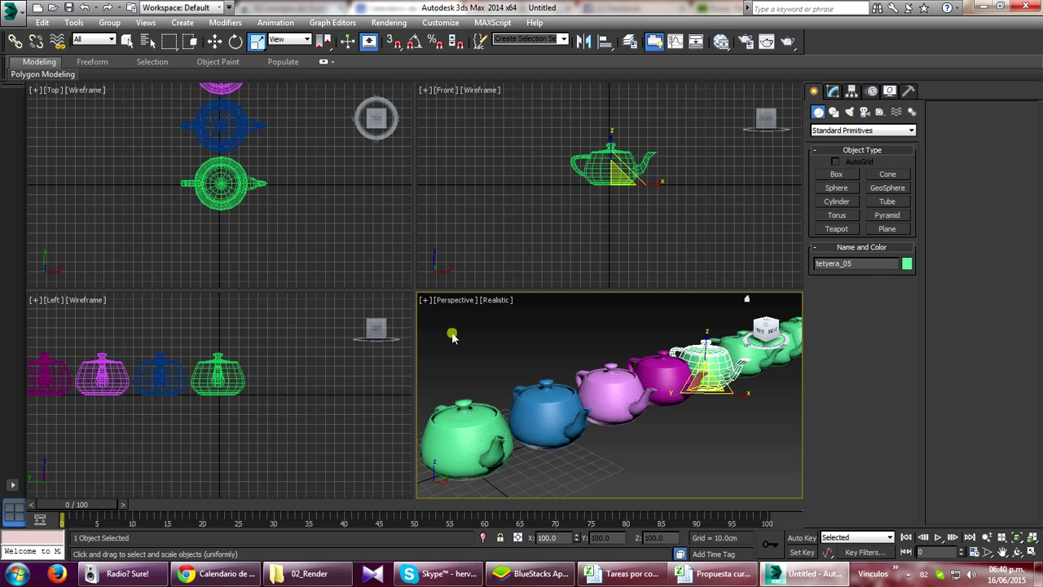
{"action": "middle_click_drag", "start_coordinate": [451, 332], "coordinate": [682, 396], "text": "alt"}
{"action": "left_click", "coordinate": [907, 264]}
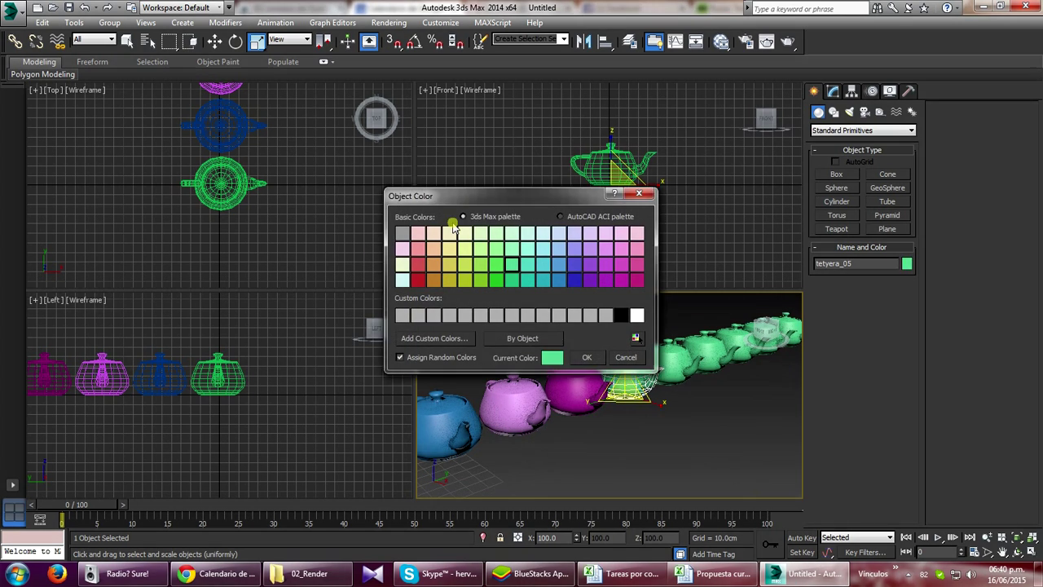